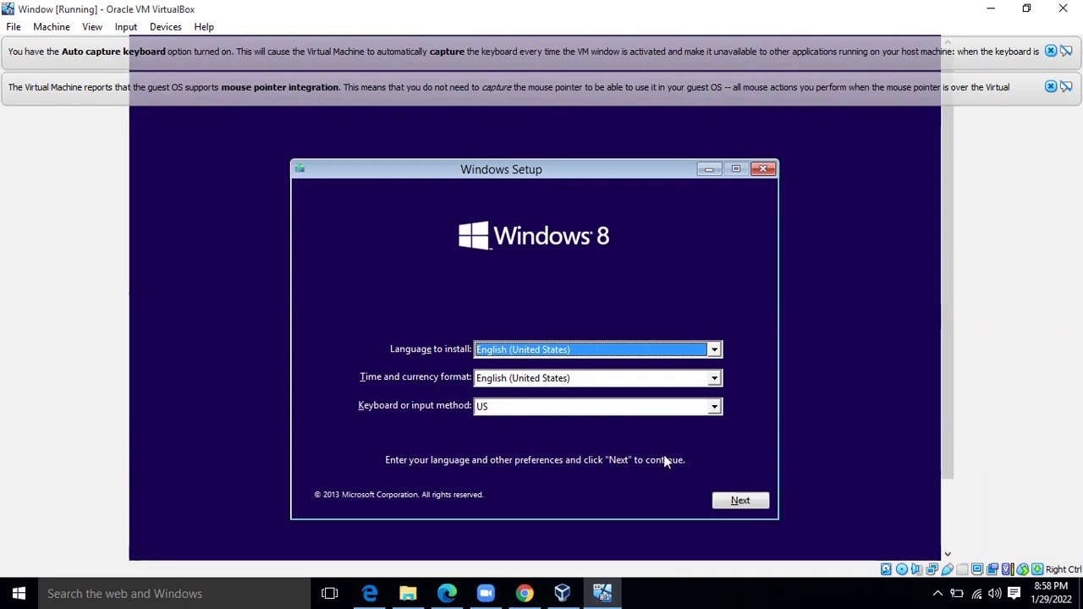
# Keep the English (United States) language and US keyboard defaults, then start the Windows installation
pyautogui.click(735, 501)
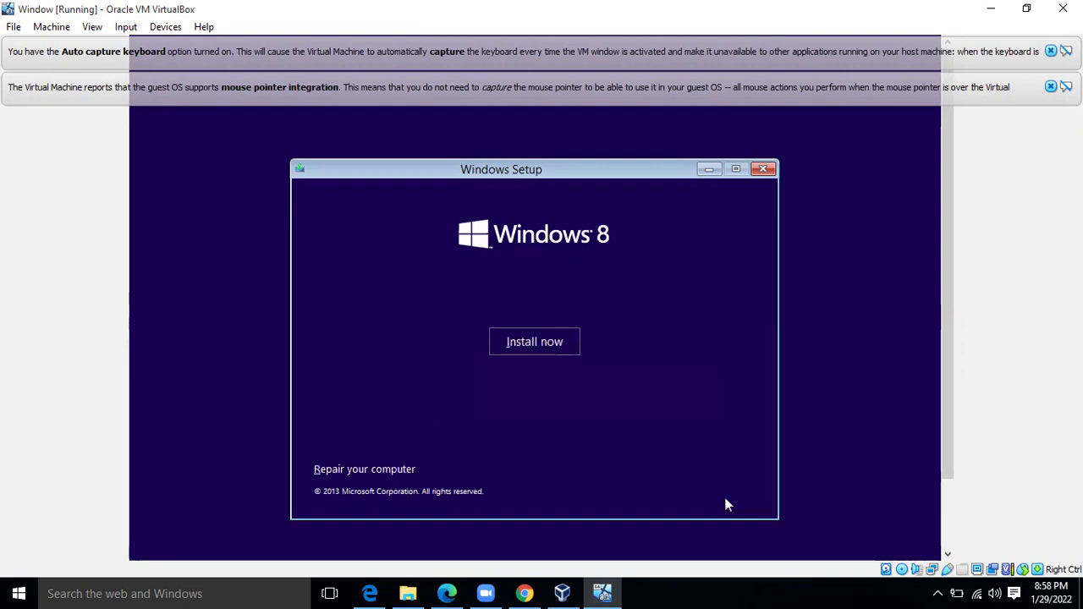
pyautogui.click(548, 348)
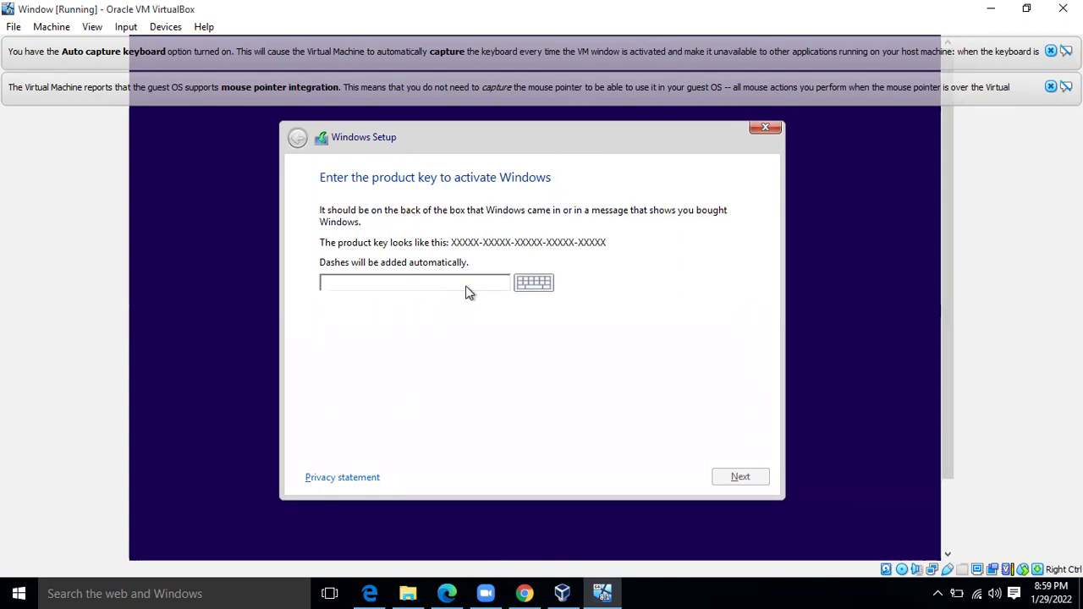
# Enter a Windows product key and submit it, which setup rejects as matching no image
pyautogui.write('TT4HM')
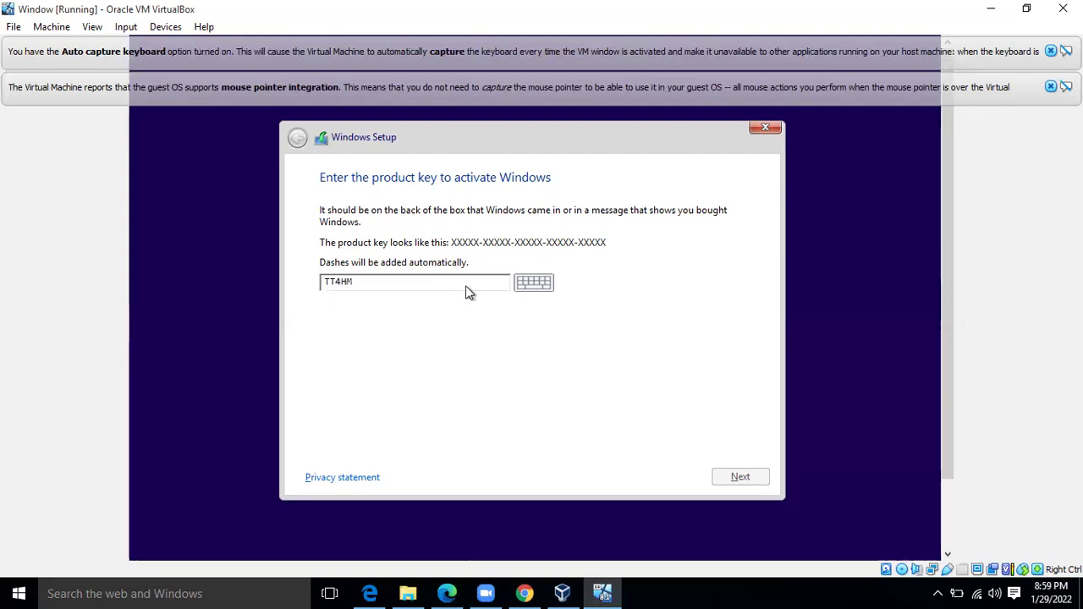
pyautogui.write('-HN')
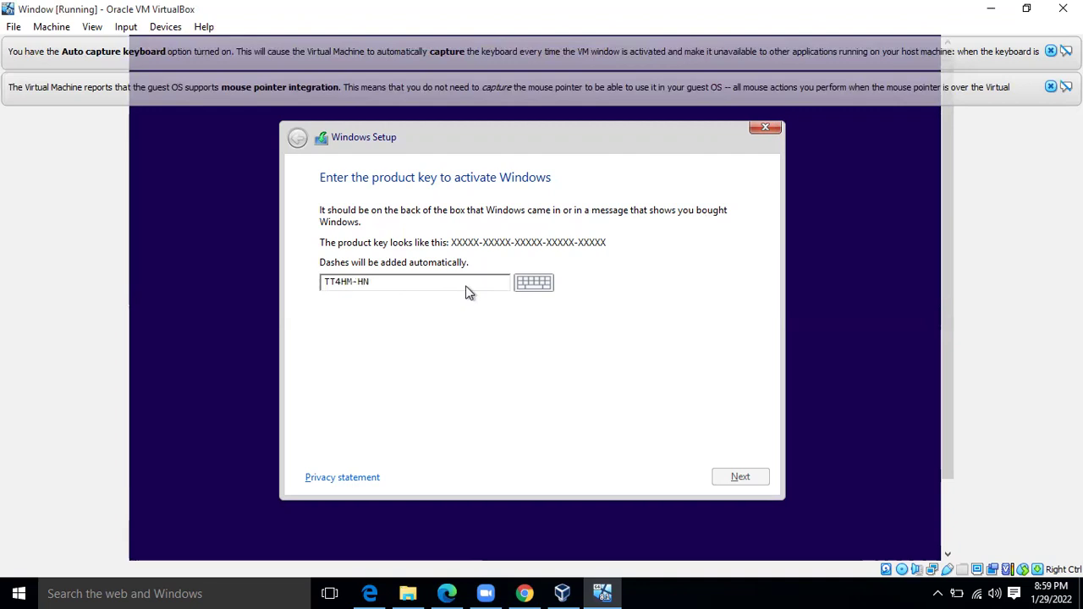
pyautogui.write('7YT-62K')
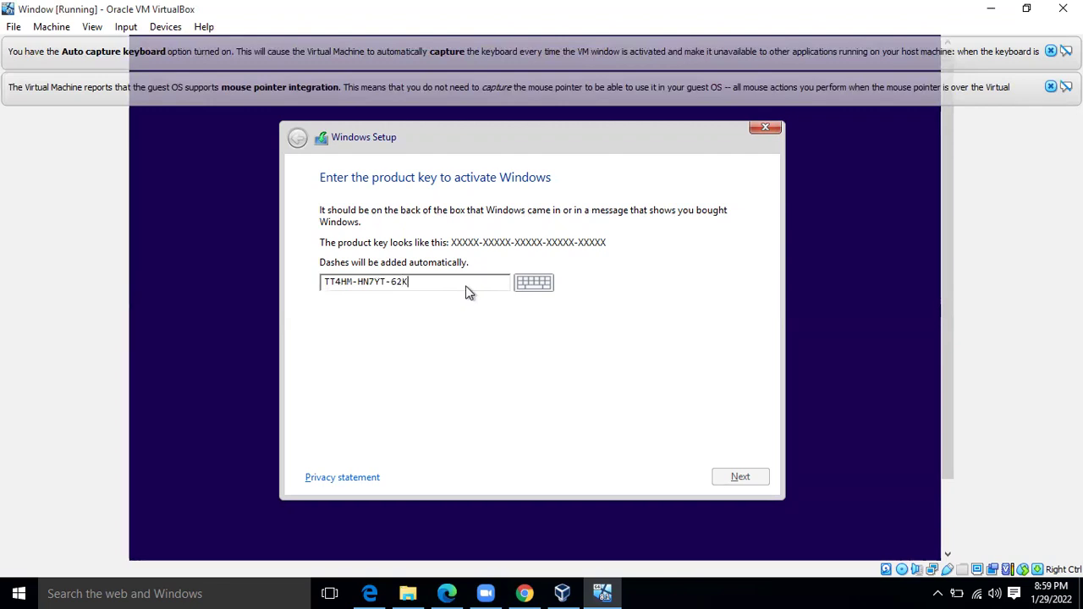
pyautogui.write('67-RGRQJ')
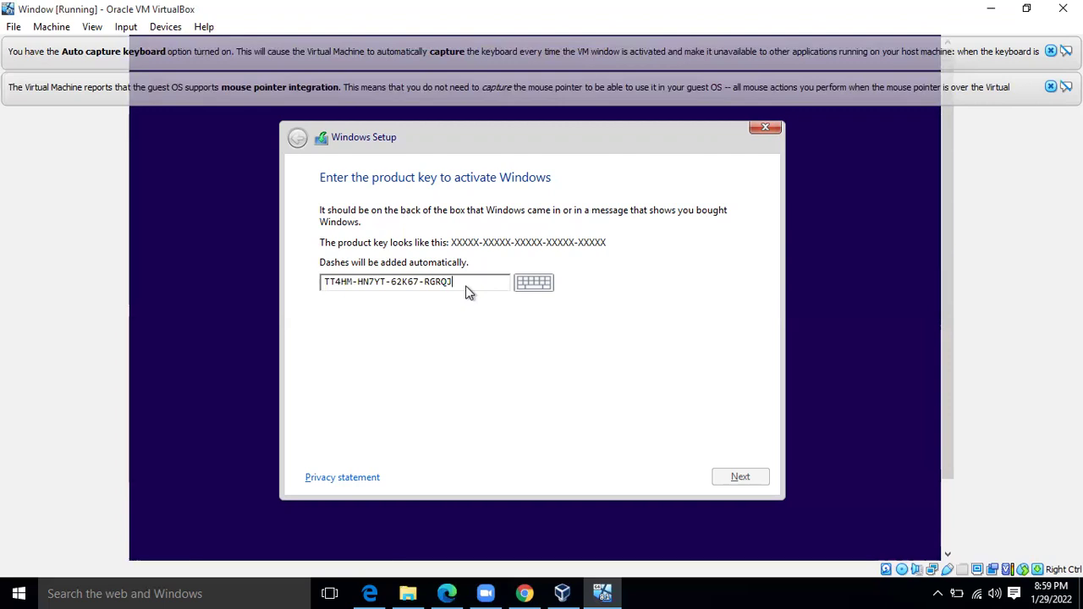
pyautogui.write('-JFFXW')
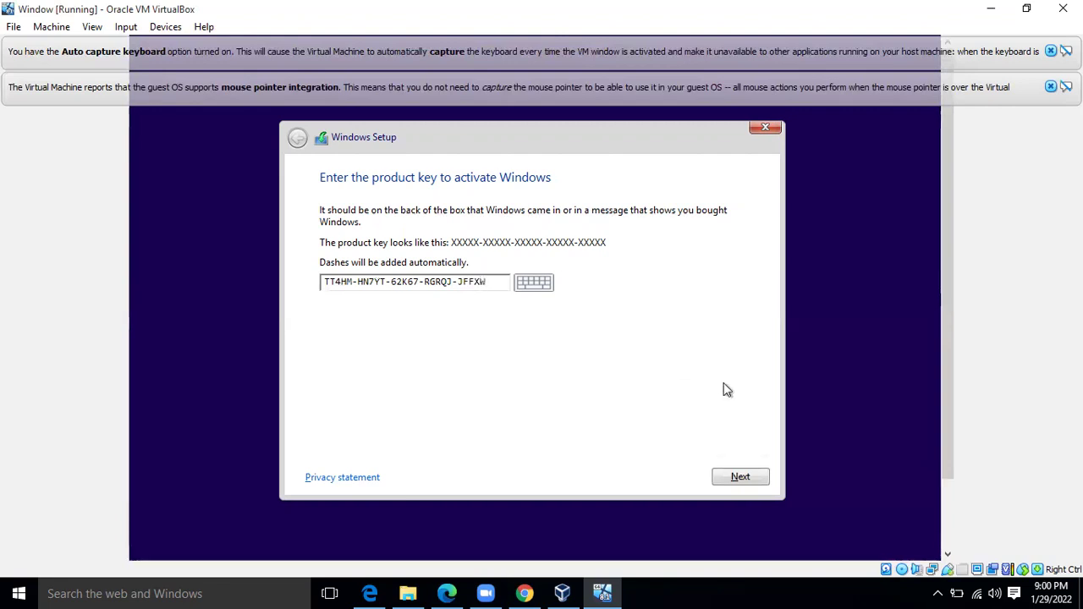
pyautogui.click(757, 479)
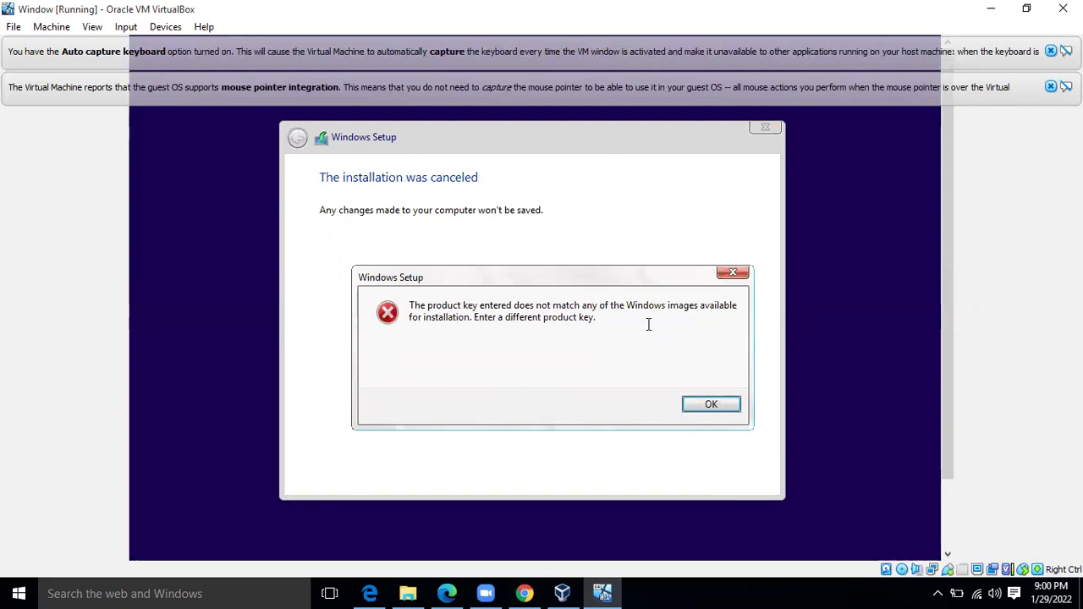
# Dismiss the key error, restart the installation, and submit a different product key
pyautogui.click(711, 406)
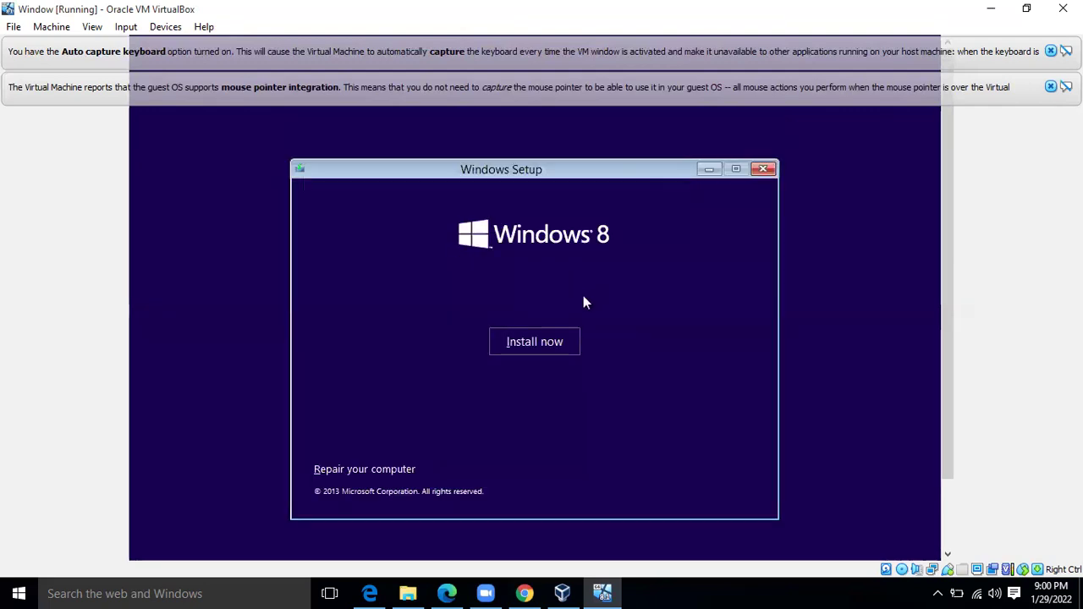
pyautogui.click(529, 341)
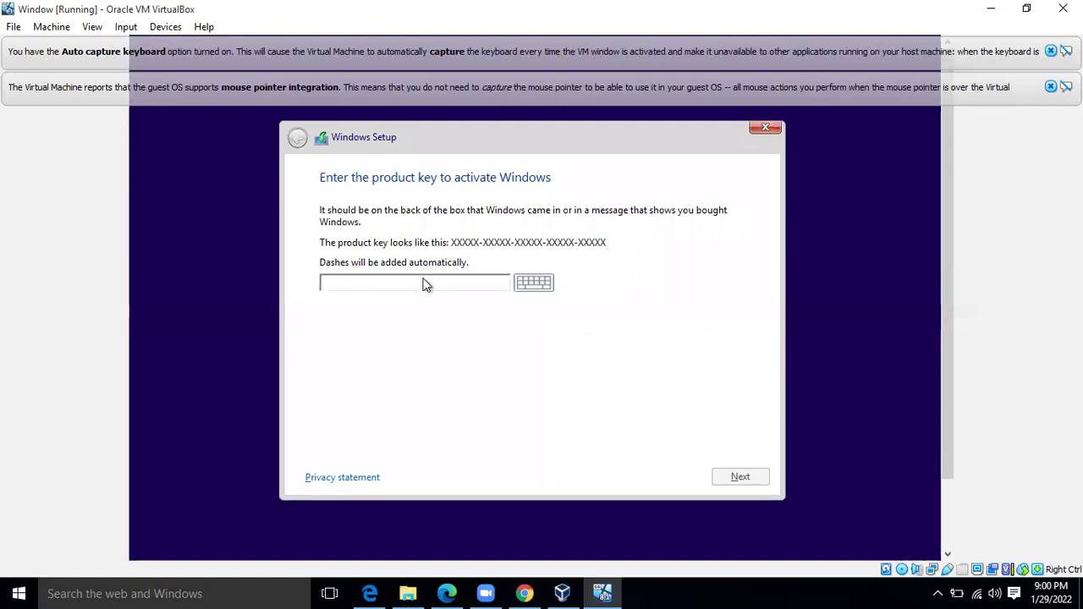
pyautogui.write('GCRJ')
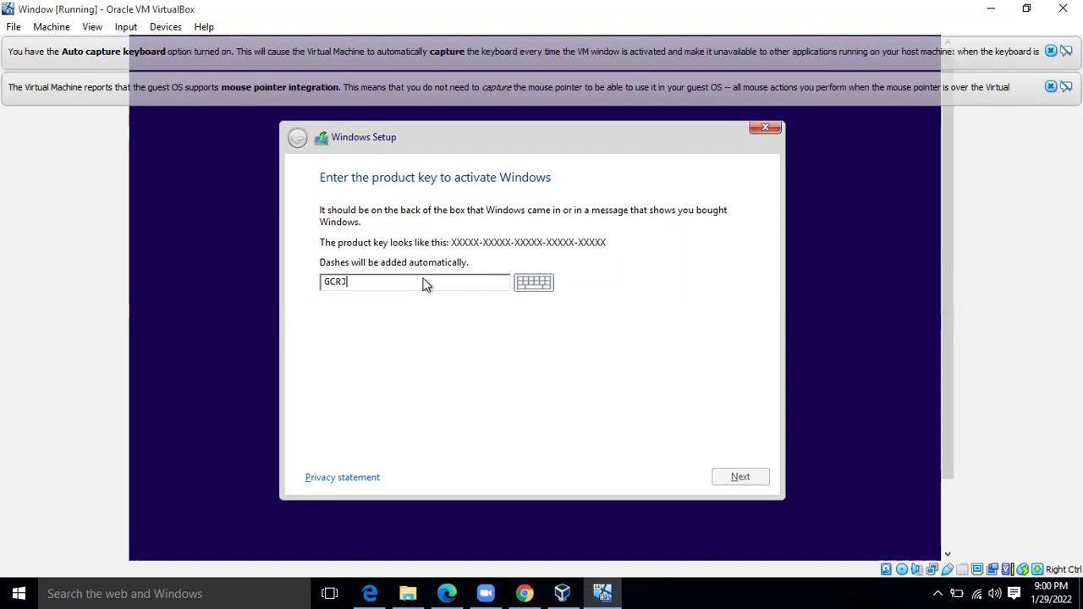
pyautogui.write('D-8N')
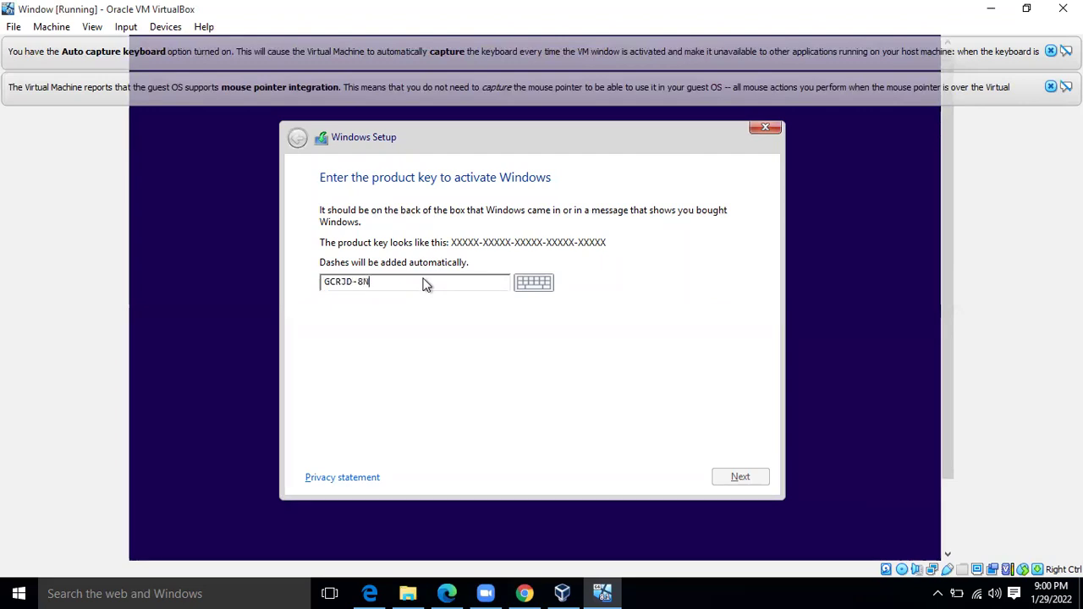
pyautogui.write('W9H')
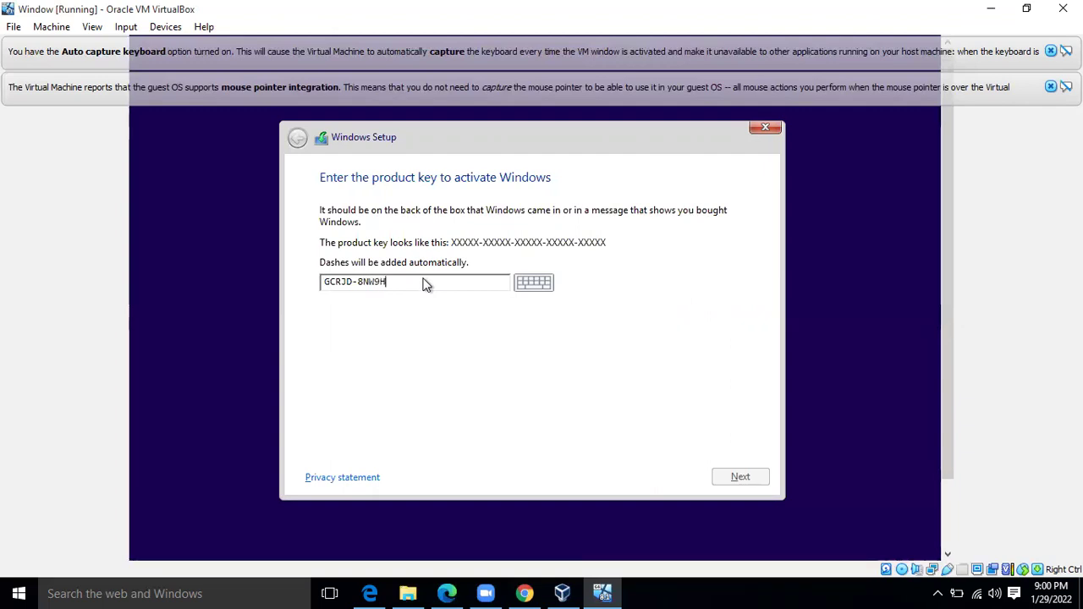
pyautogui.write('-F')
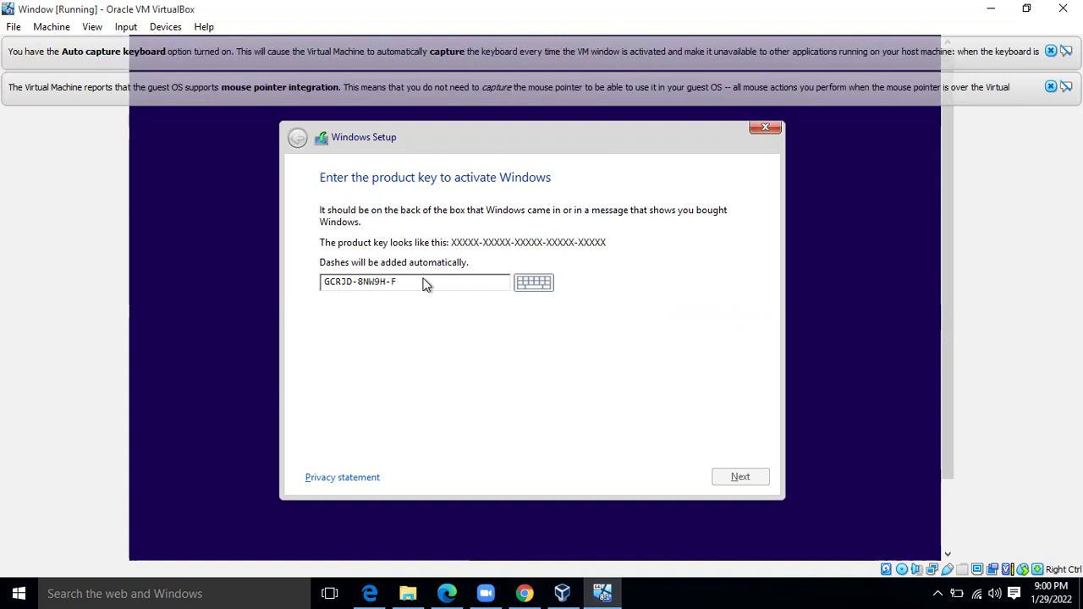
pyautogui.write('2CDX-CCM8D-9D6T')
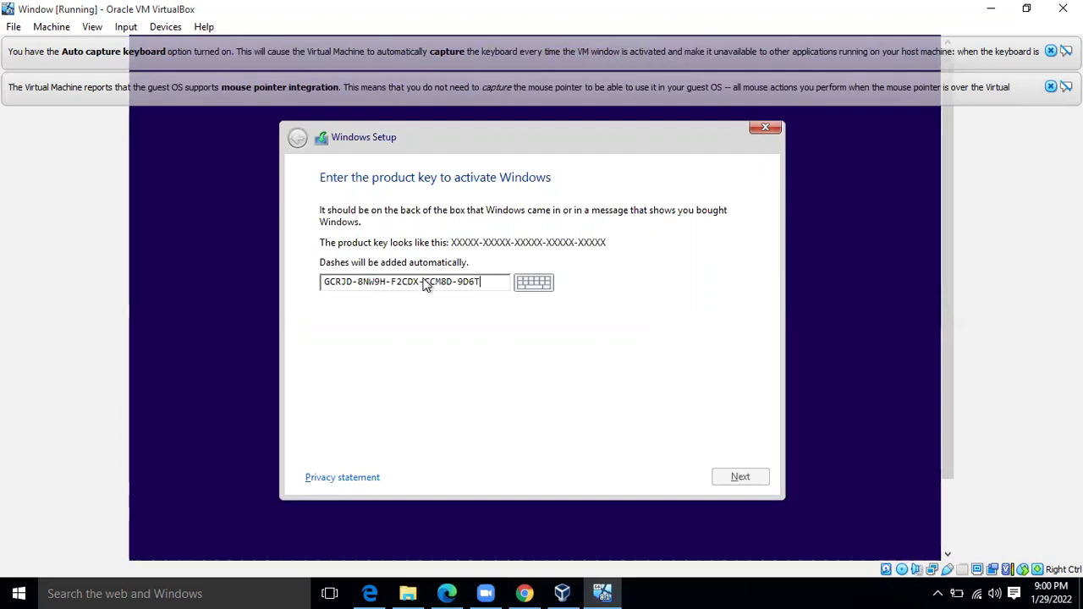
pyautogui.write('9')
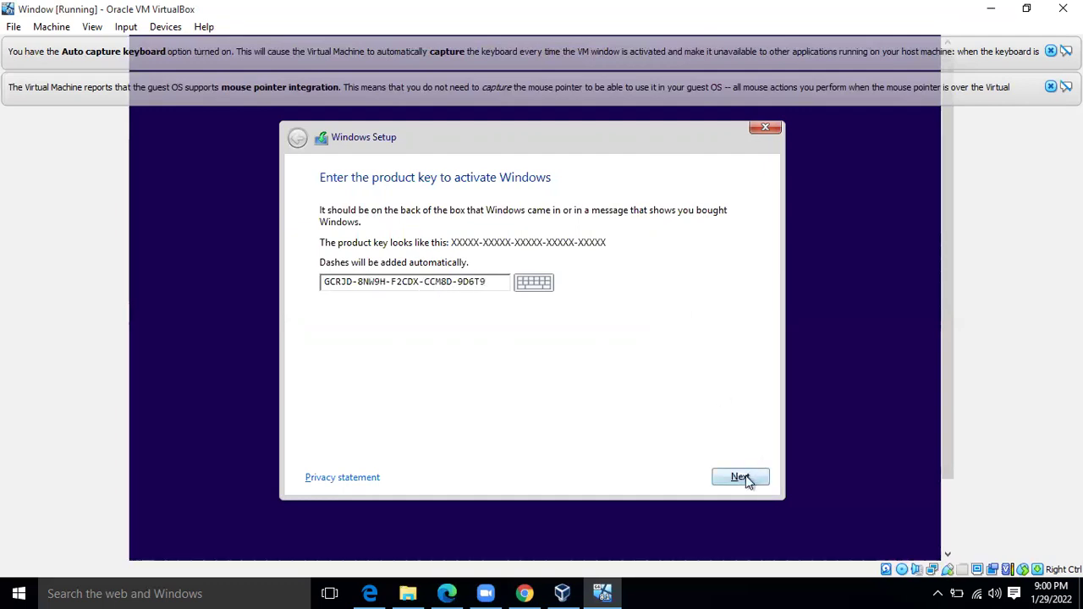
pyautogui.click(750, 477)
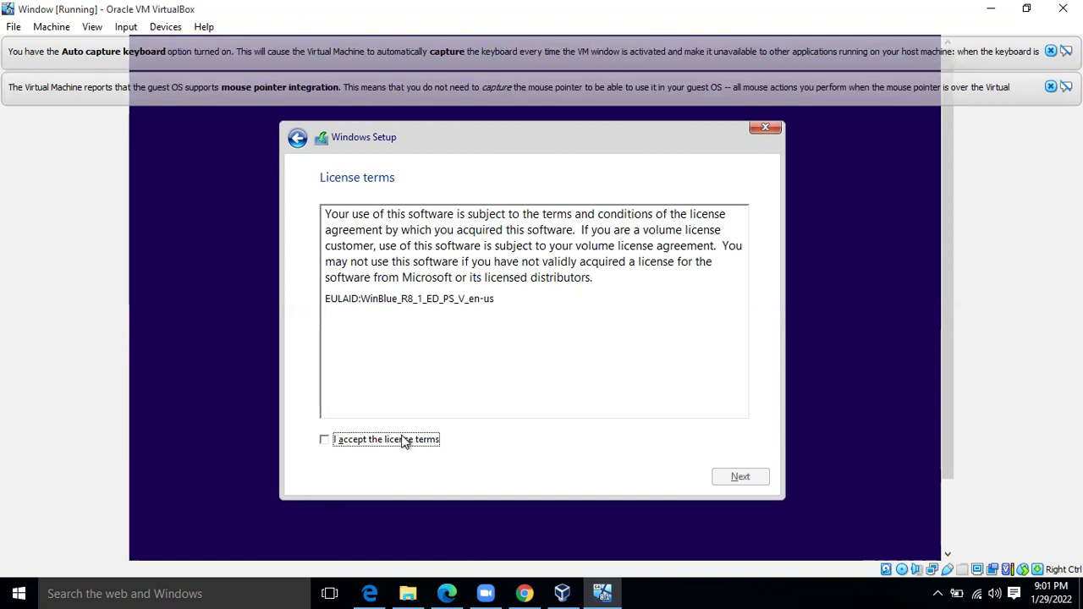
# Accept the license terms and choose 'Custom: Install Windows only (advanced)'
pyautogui.click(405, 442)
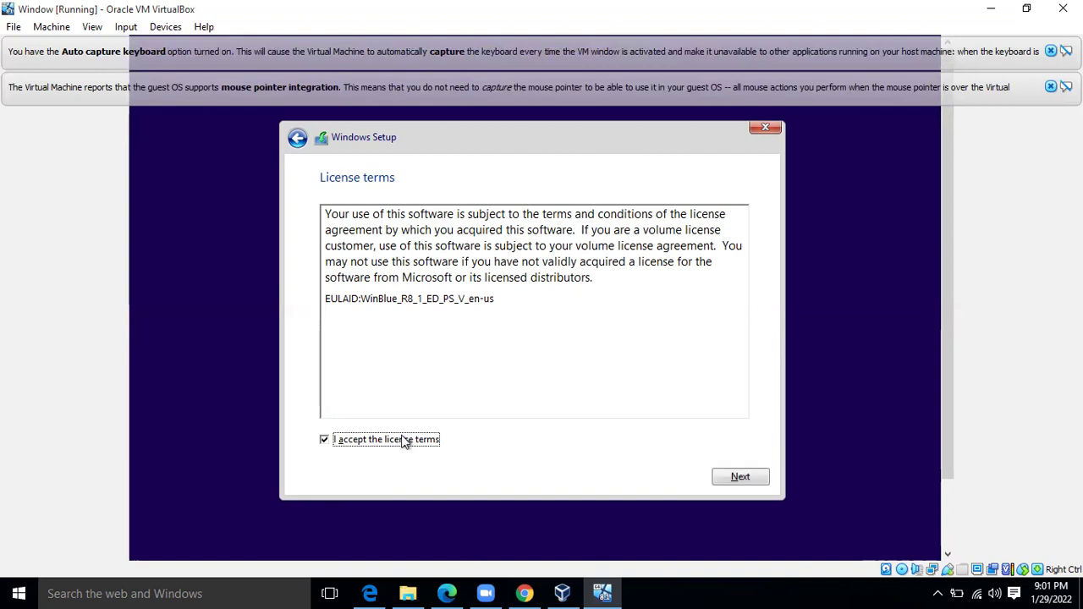
pyautogui.click(735, 478)
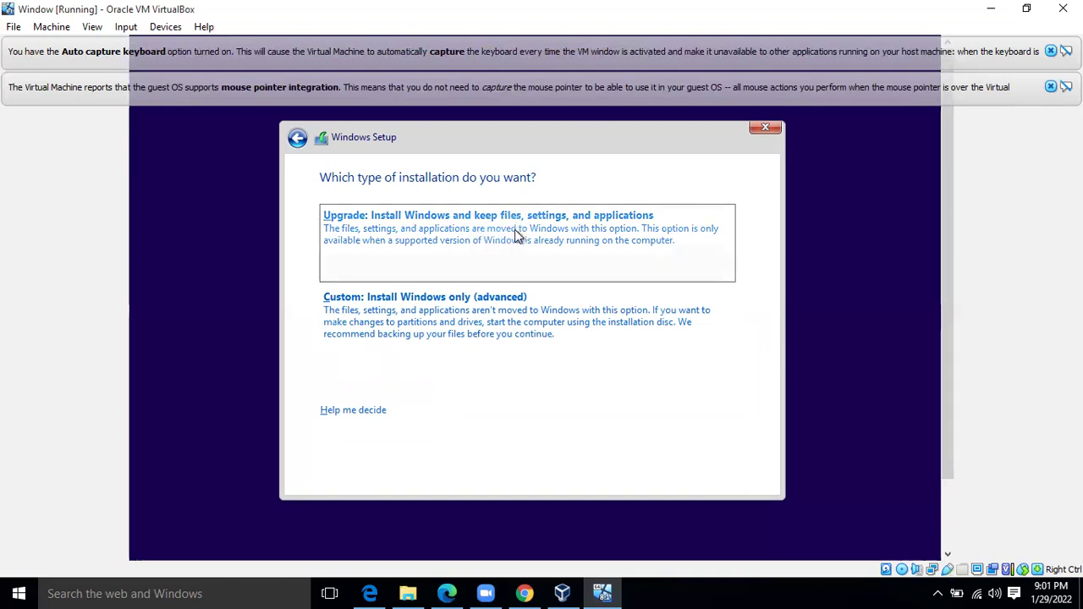
pyautogui.click(475, 314)
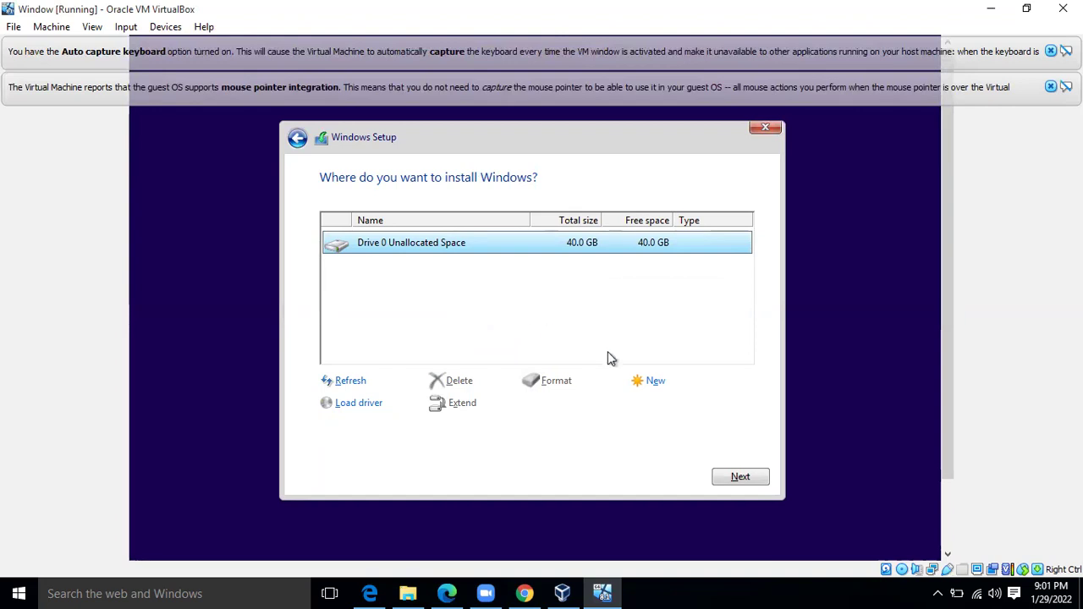
# Create a 40960 MB partition on Drive 0, format Partition 2, and install Windows there
pyautogui.click(649, 381)
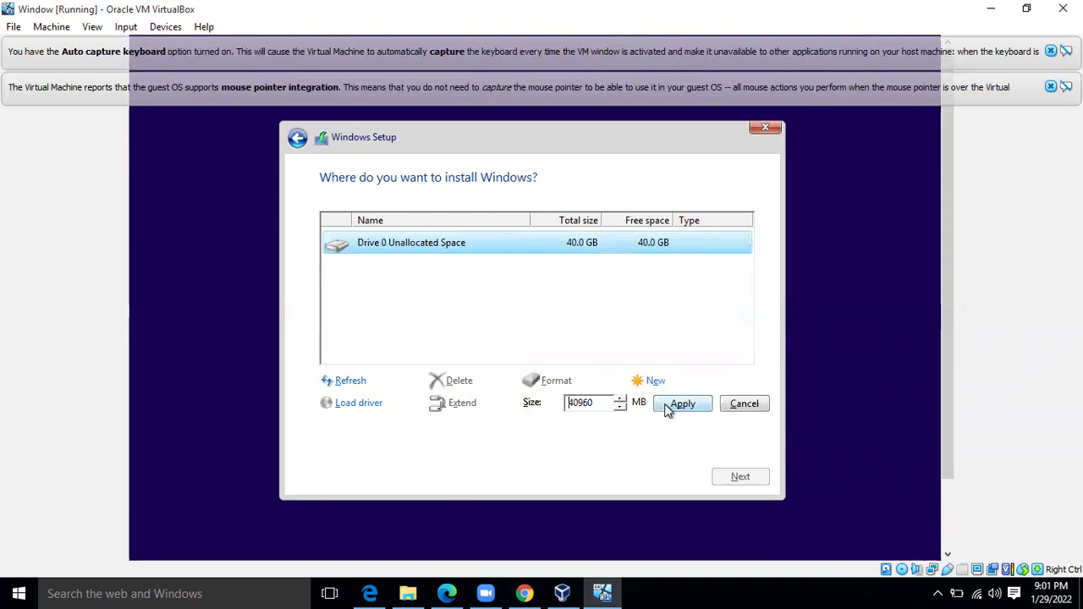
pyautogui.click(669, 408)
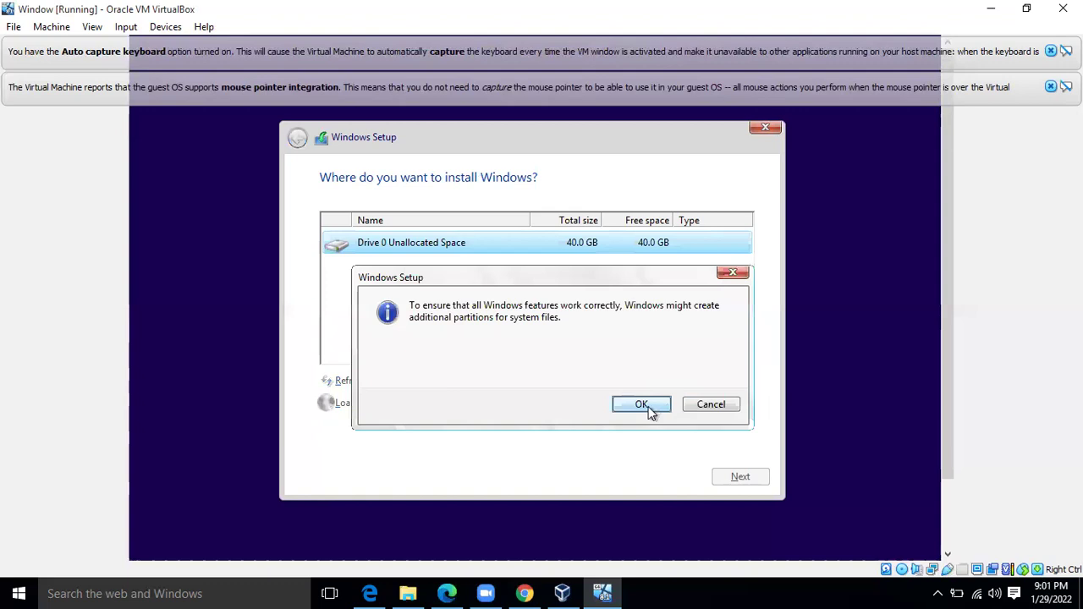
pyautogui.click(648, 406)
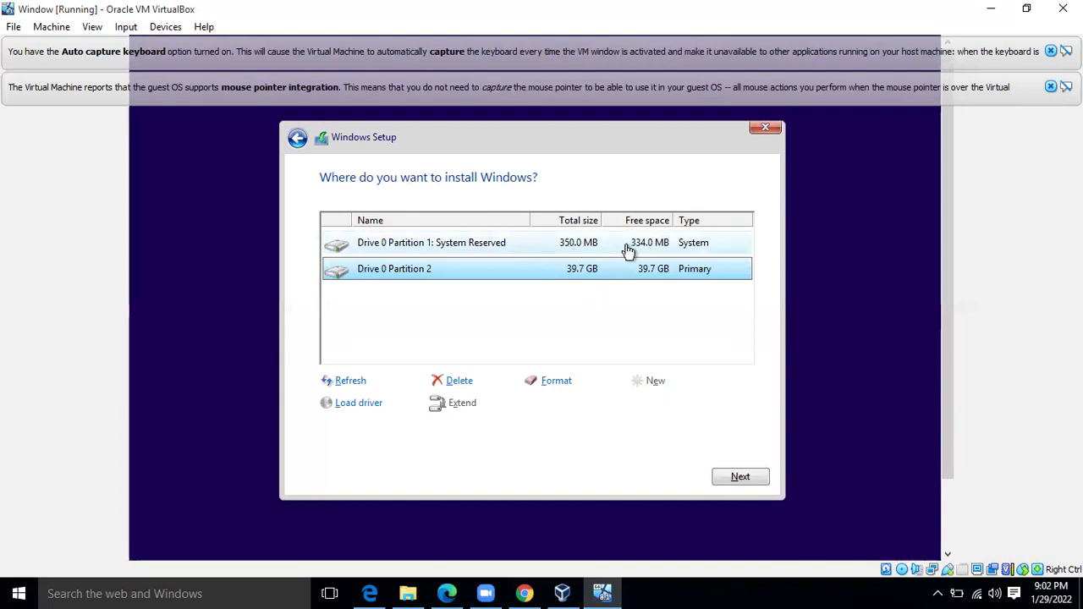
pyautogui.click(561, 382)
pyautogui.click(642, 404)
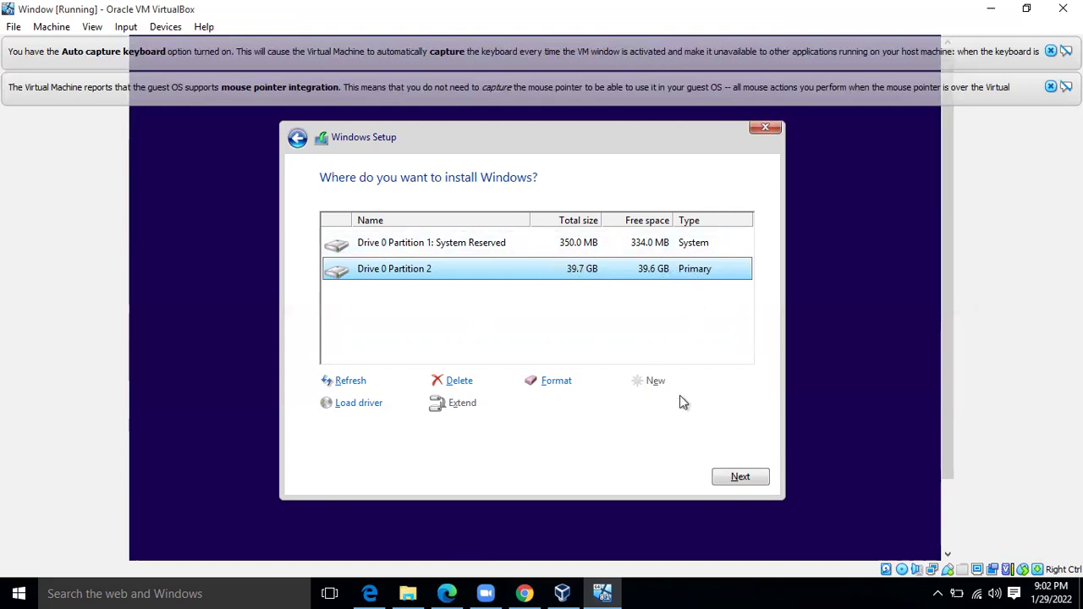
pyautogui.click(739, 479)
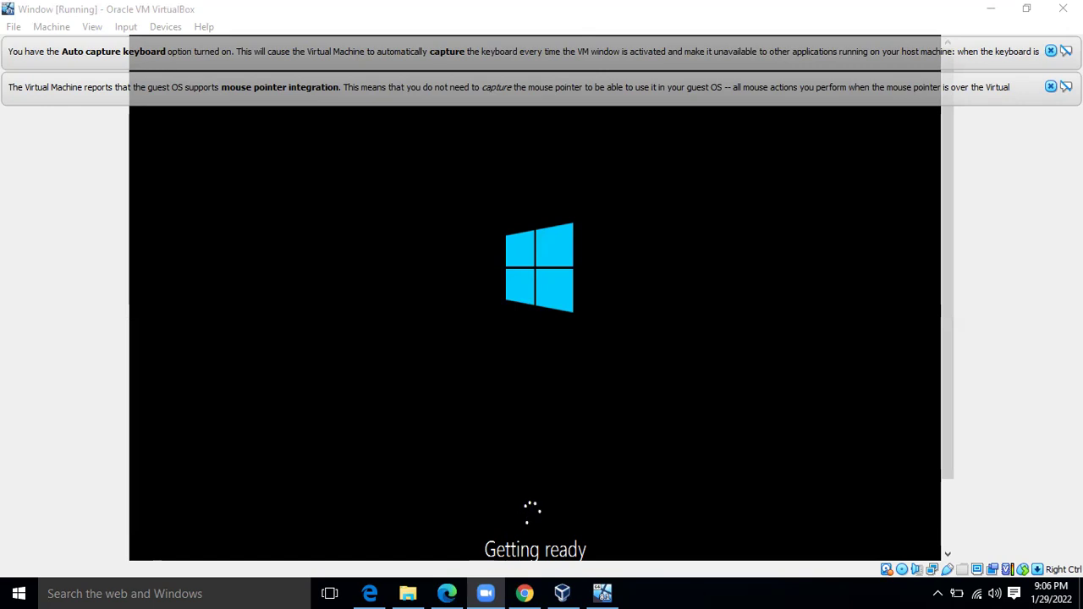
# Wait through installation and restarts until the Personalize screen appears
pyautogui.moveTo(946, 322); pyautogui.dragTo(944, 433)
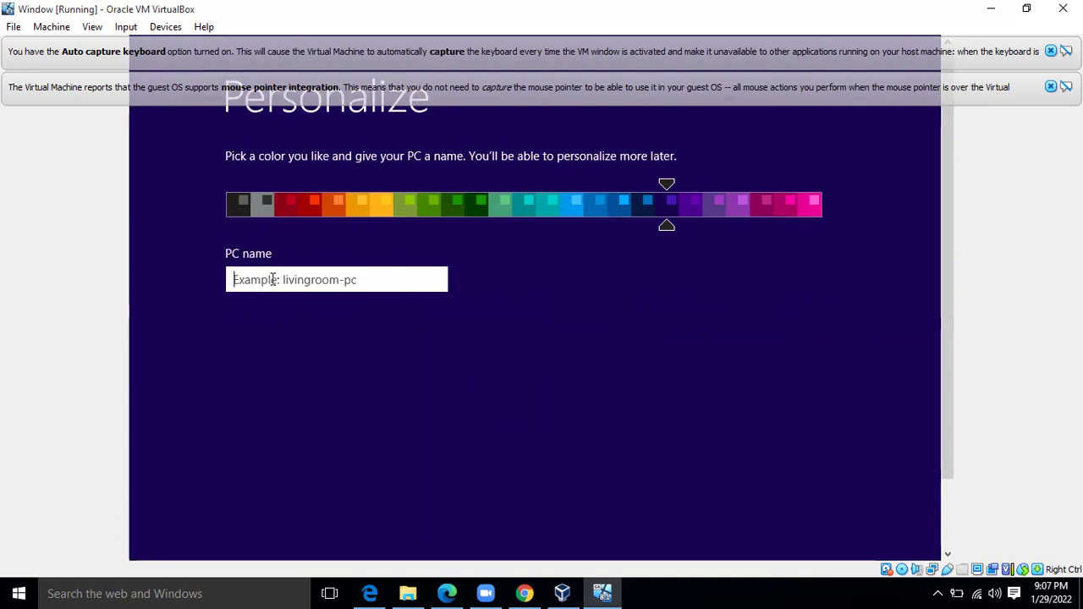
# Name the PC 'Tuteelive' on the Personalize page and continue
pyautogui.write('Window1')
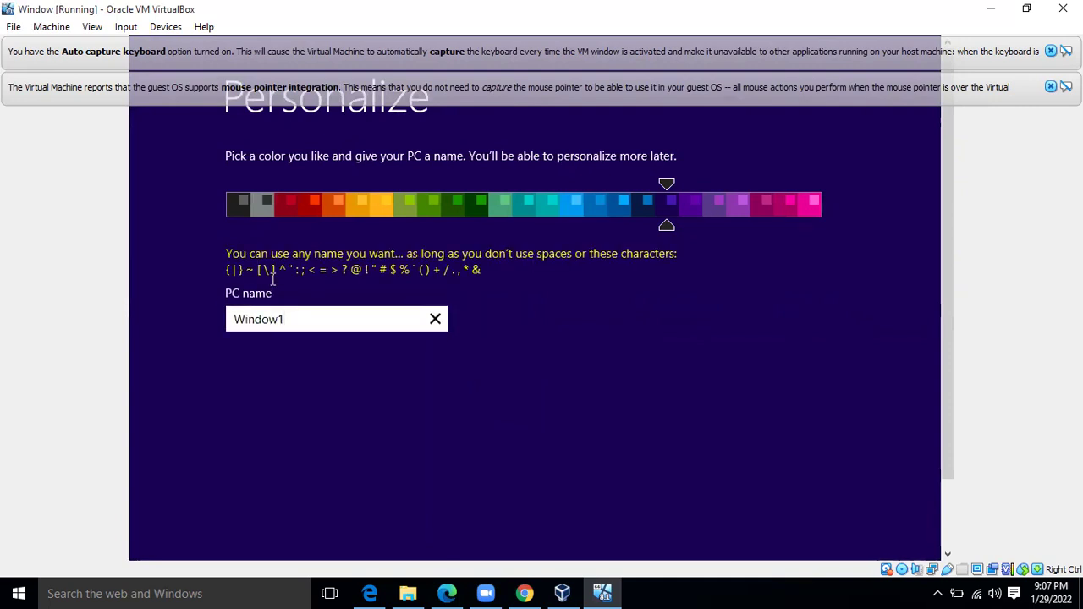
pyautogui.press('BackSpace')
pyautogui.hotkey('ctrl', 'a')
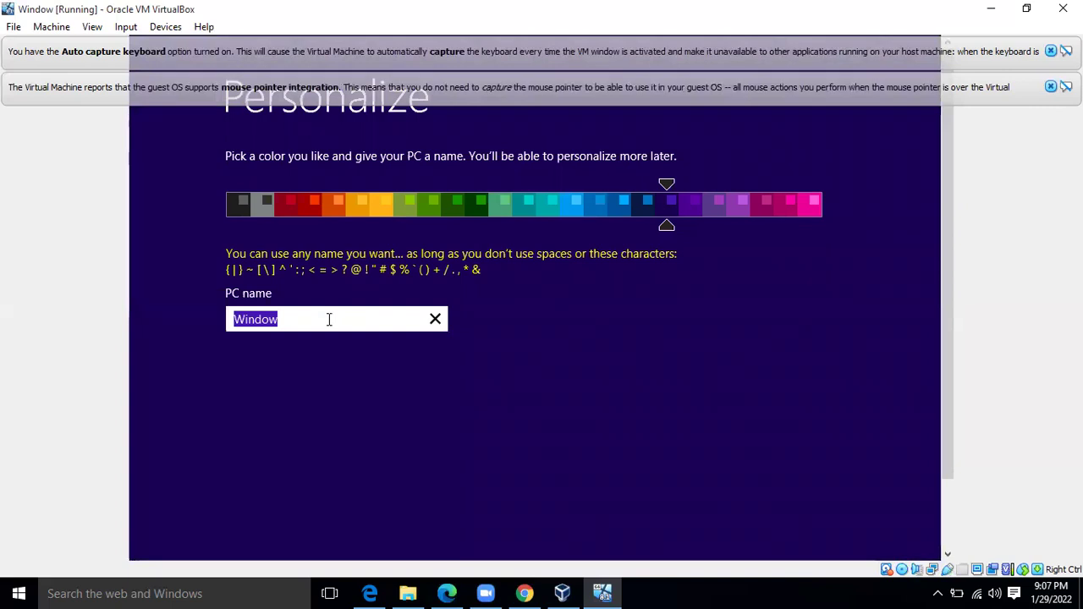
pyautogui.press('BackSpace')
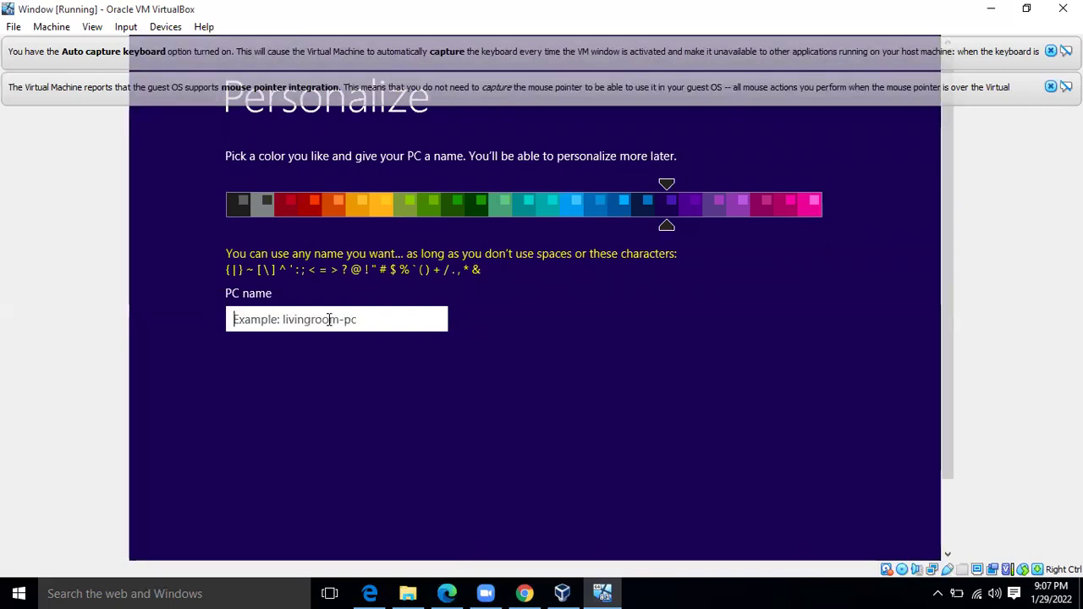
pyautogui.write('Tu')
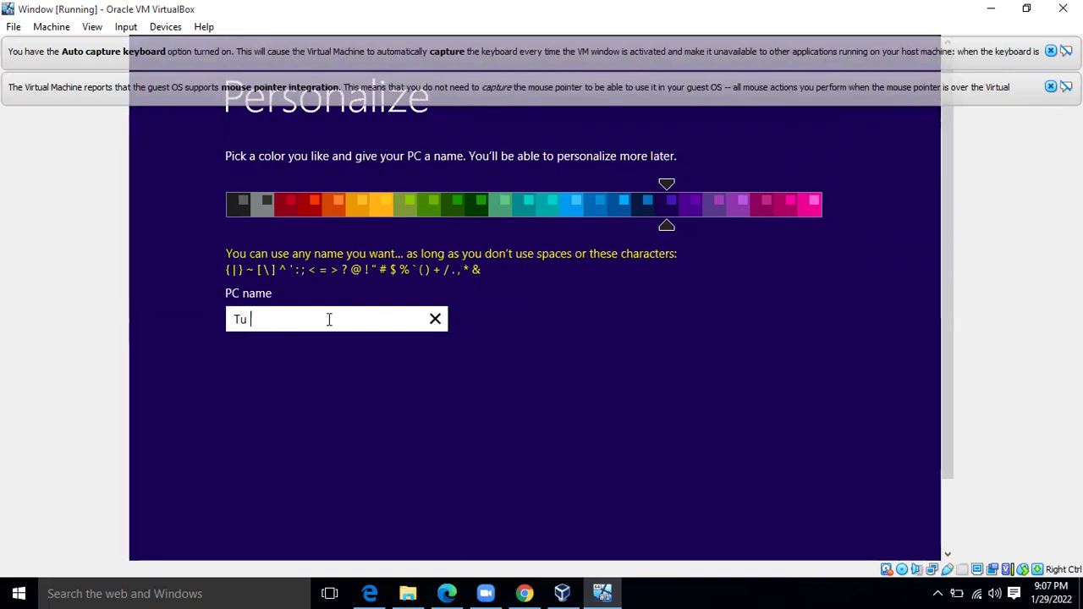
pyautogui.write('teelive')
pyautogui.moveTo(947, 379); pyautogui.dragTo(945, 486)
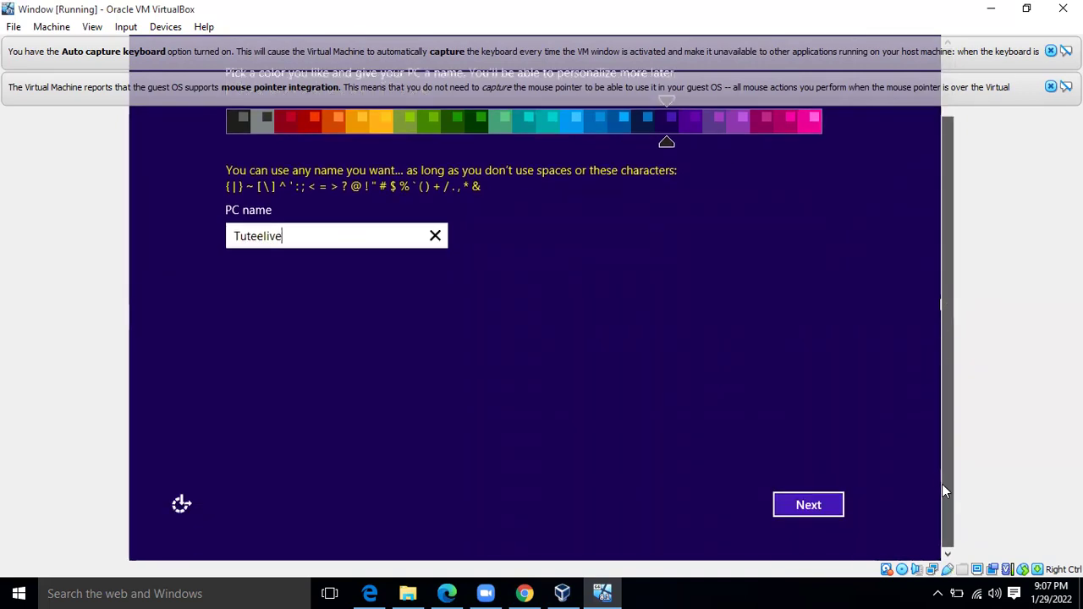
pyautogui.click(819, 508)
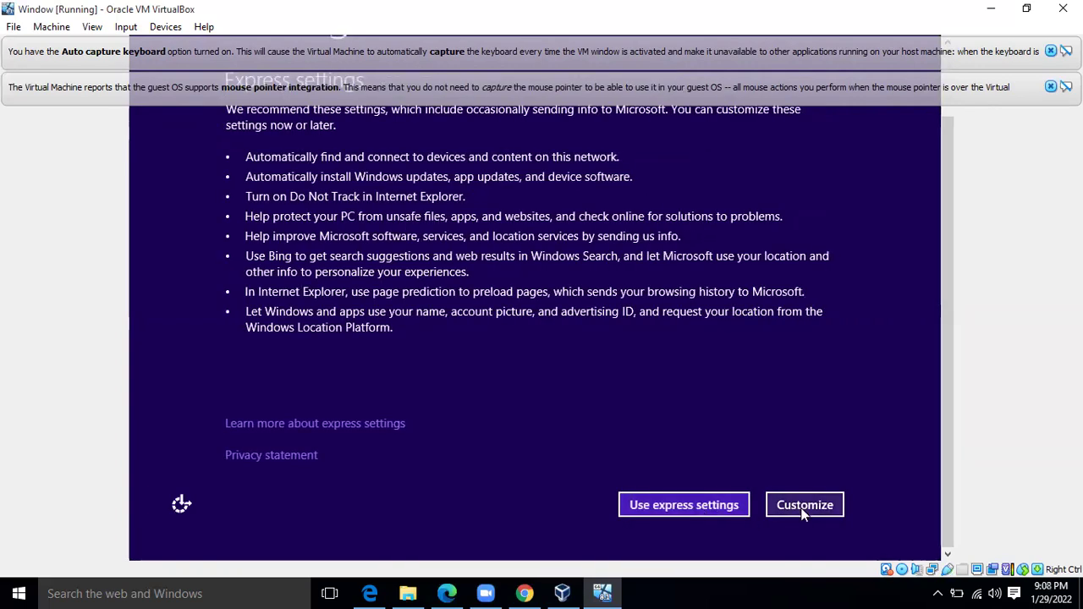
# Use express settings and close the mouse-integration and auto-capture keyboard notification bars
pyautogui.click(731, 507)
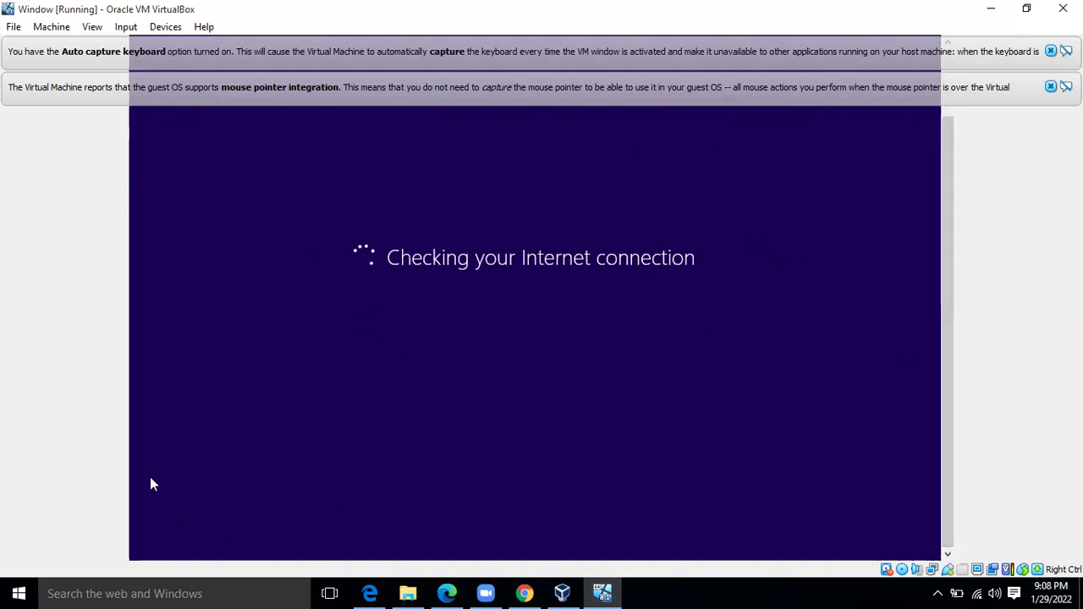
pyautogui.click(1050, 86)
pyautogui.click(1052, 51)
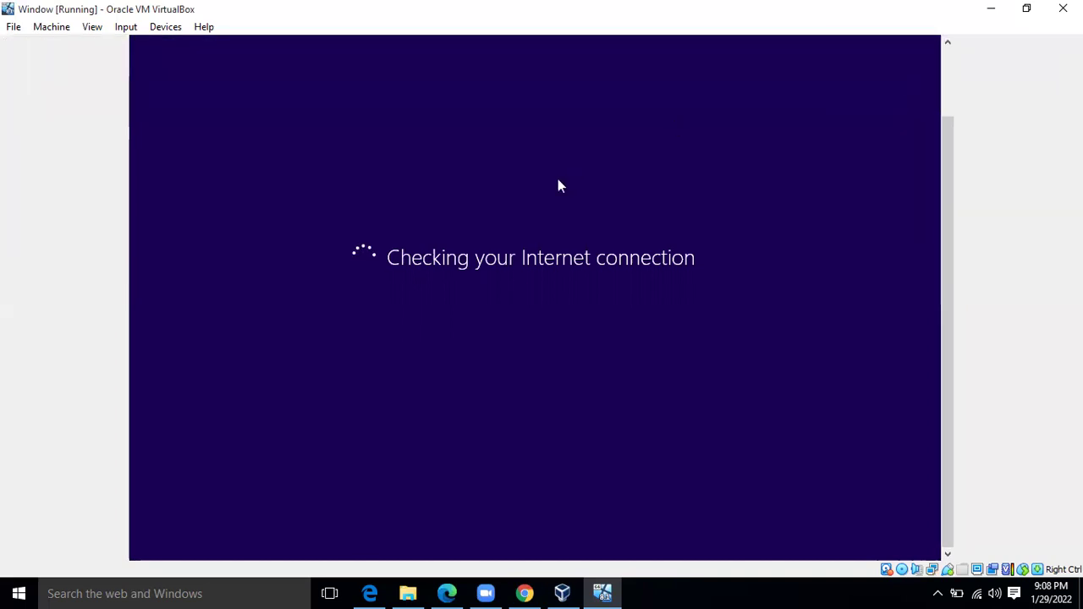
pyautogui.moveTo(950, 222); pyautogui.dragTo(953, 296)
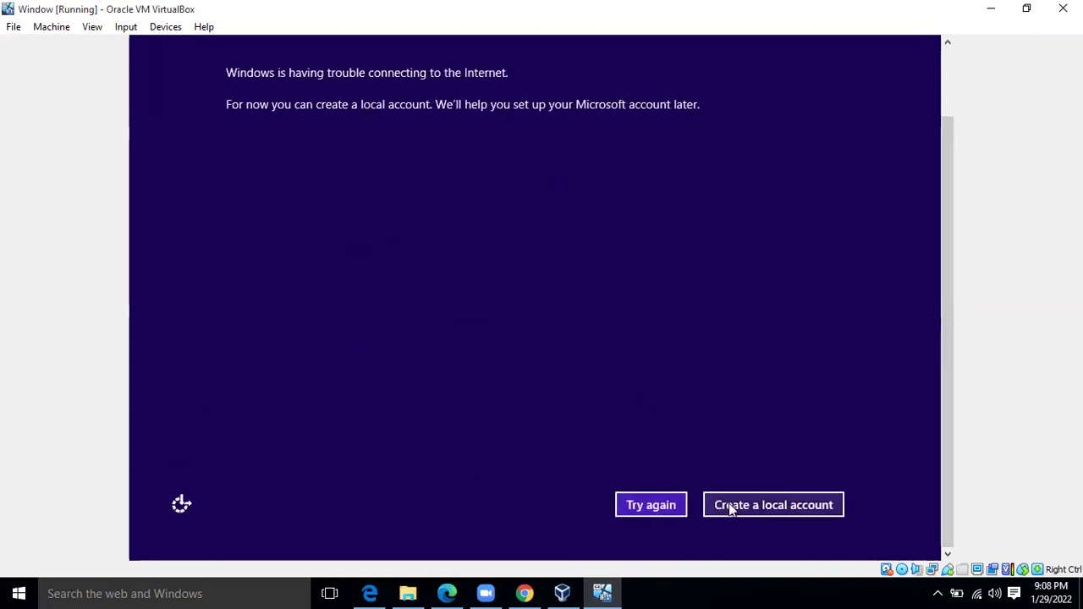
# Create a local account with user name 'ABC' and finish setup
pyautogui.click(741, 506)
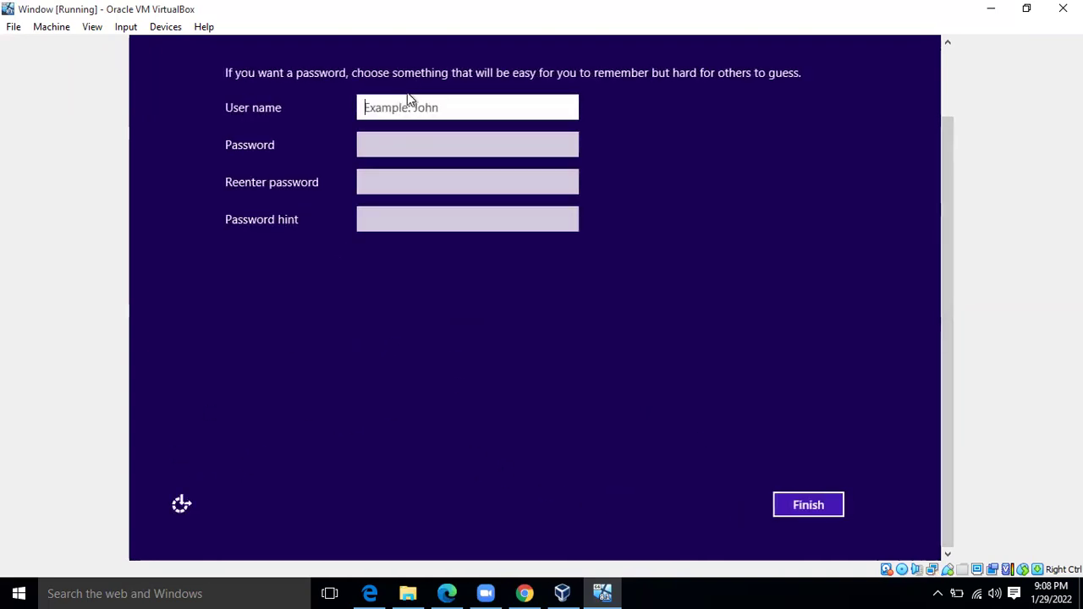
pyautogui.write('ABC')
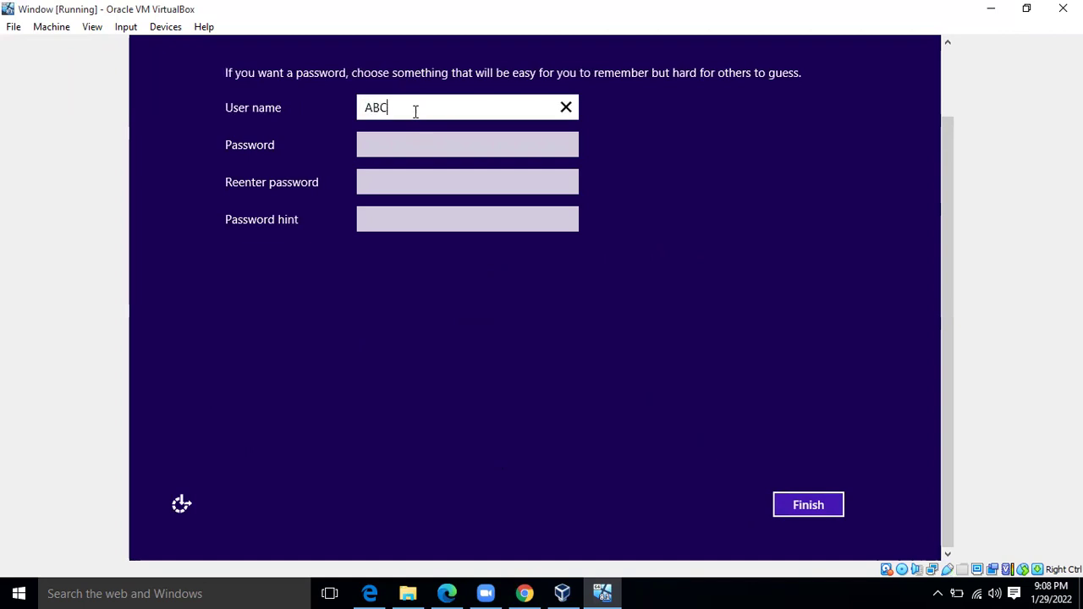
pyautogui.click(821, 514)
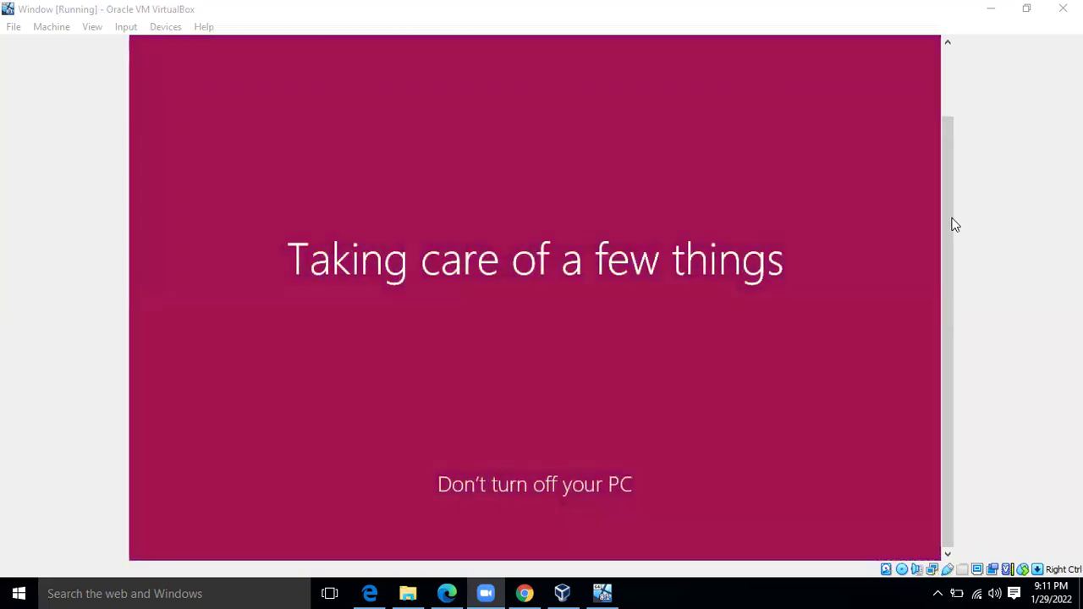
# Scroll the guest screen while Windows finishes setting up
pyautogui.moveTo(946, 222); pyautogui.dragTo(953, 314)
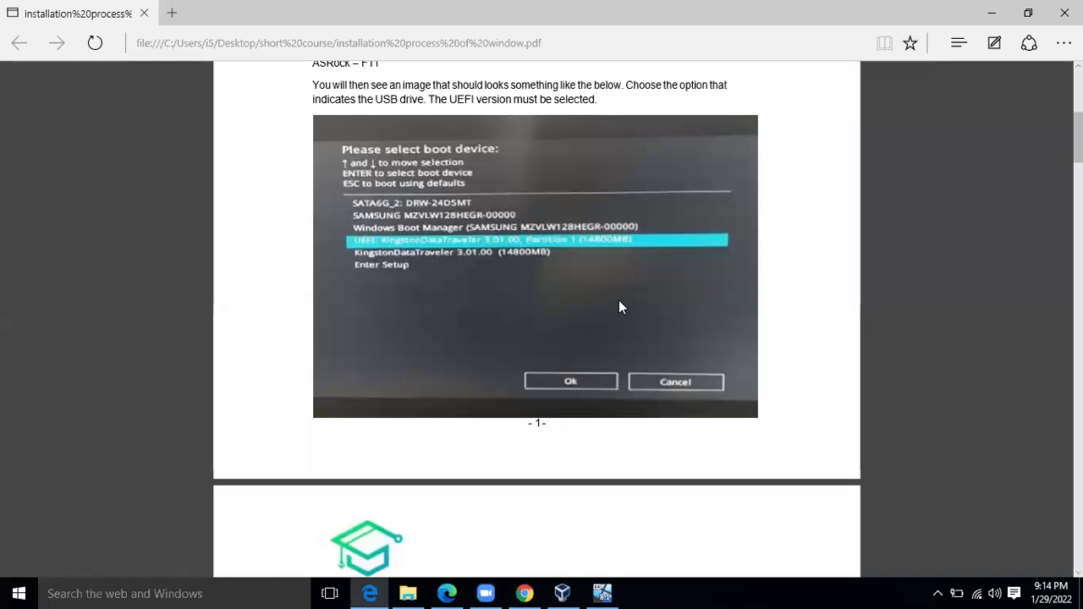
# Scroll the installation guide PDF down past Step 7's license terms toward Step 8 – Type of Installation
pyautogui.scroll(3, 619, 302)
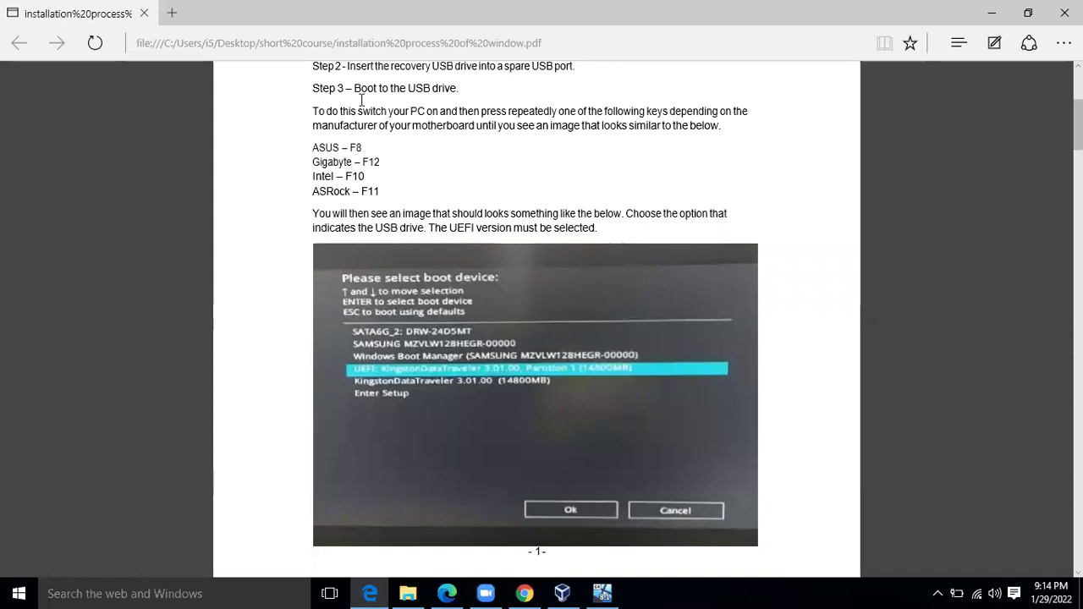
pyautogui.scroll(-5, 478, 245)
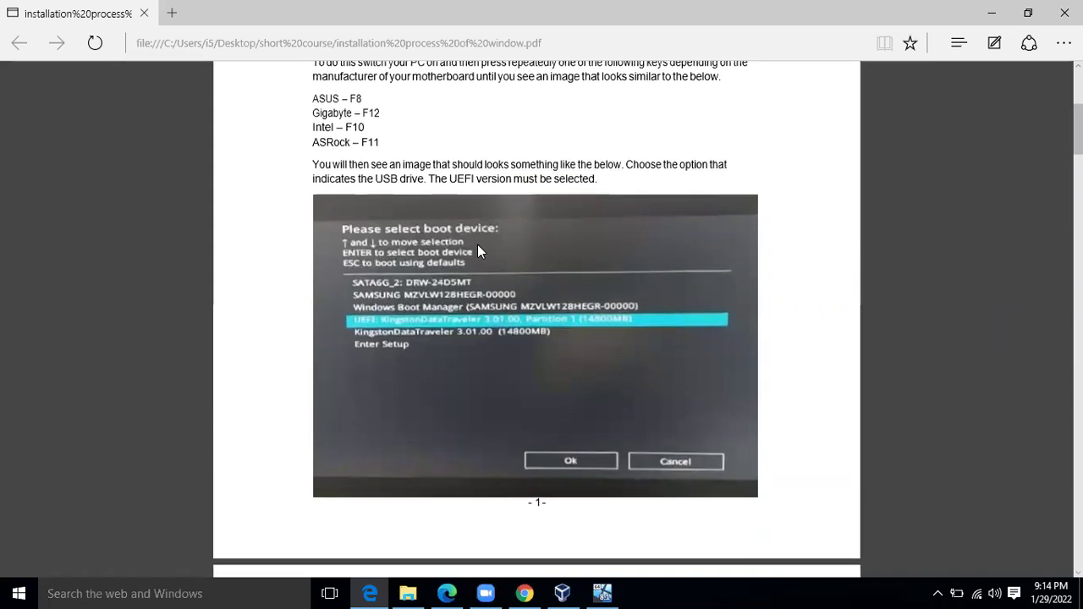
pyautogui.scroll(3, 477, 245)
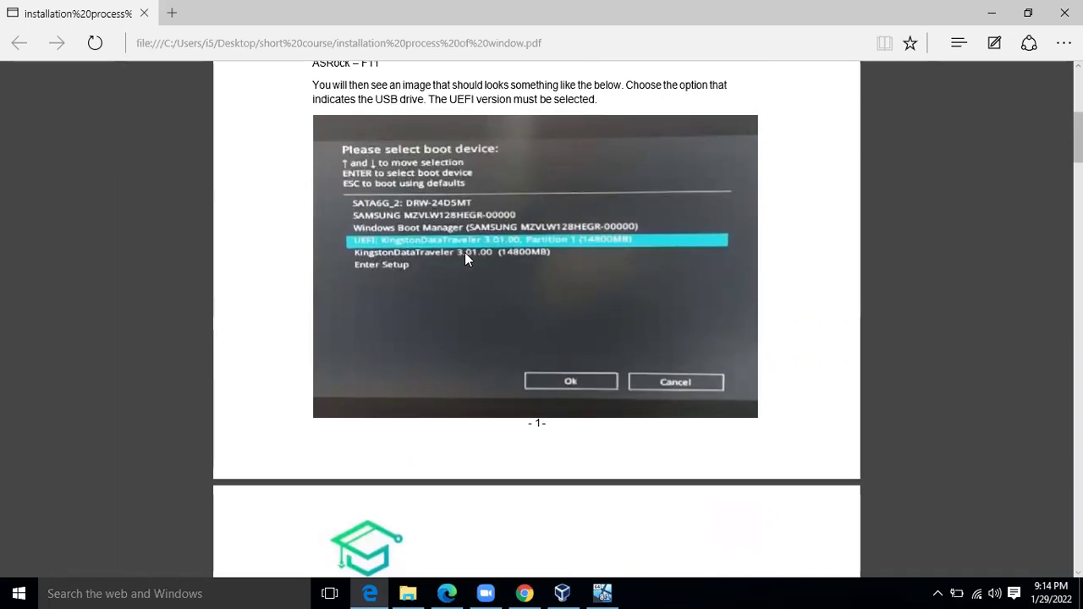
pyautogui.scroll(-5, 465, 252)
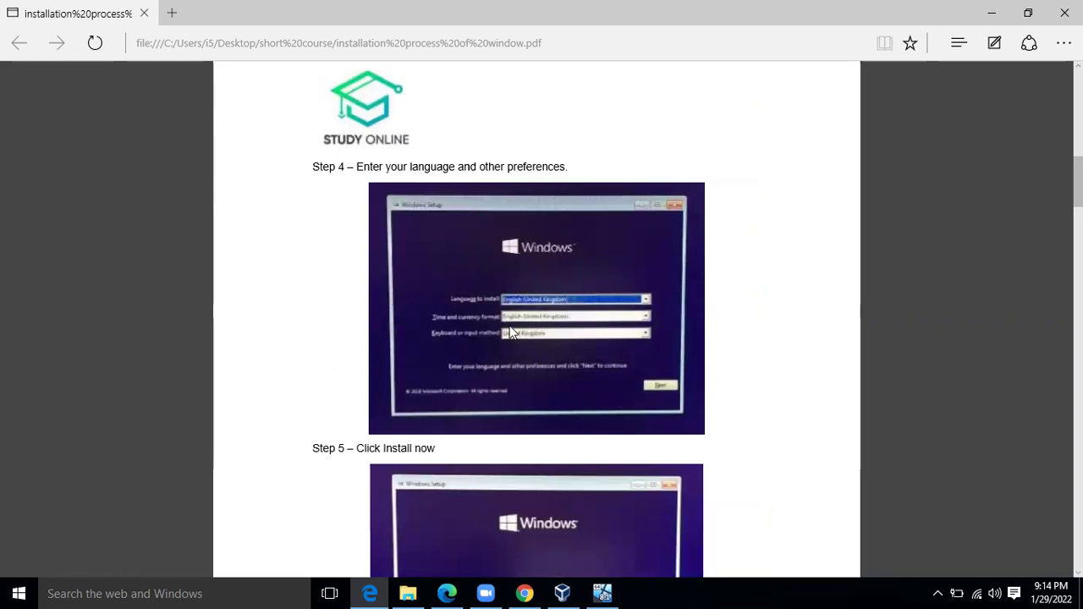
pyautogui.scroll(-1, 491, 335)
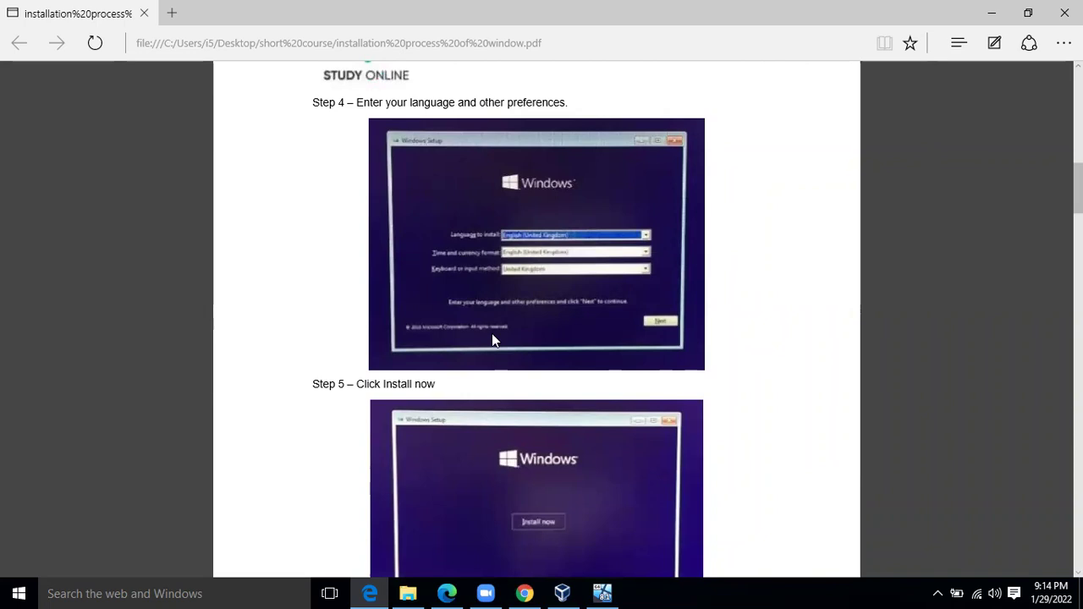
pyautogui.scroll(-2, 492, 335)
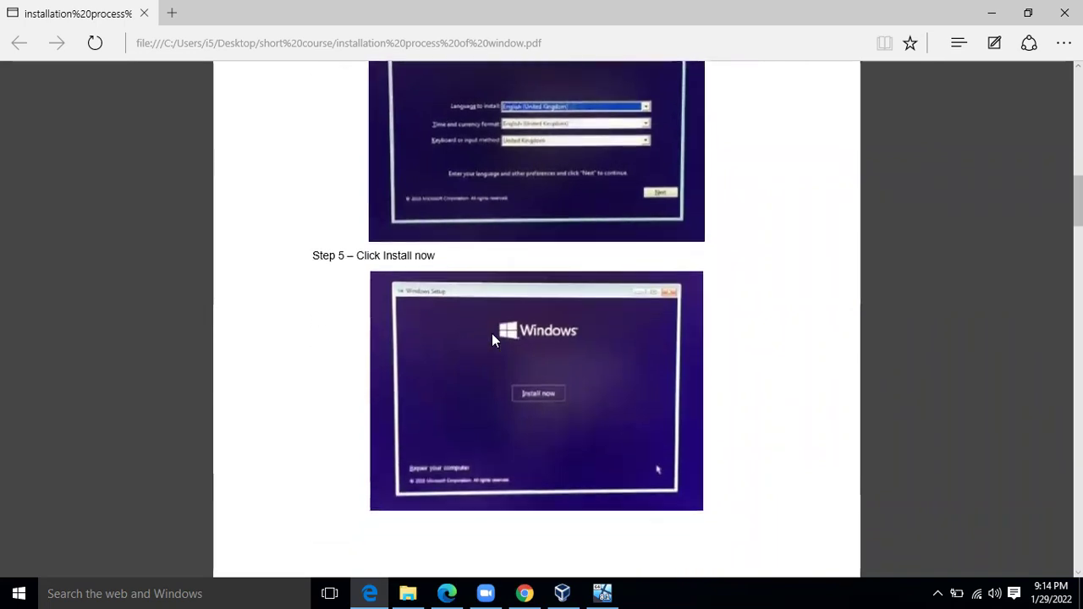
pyautogui.scroll(-2, 493, 335)
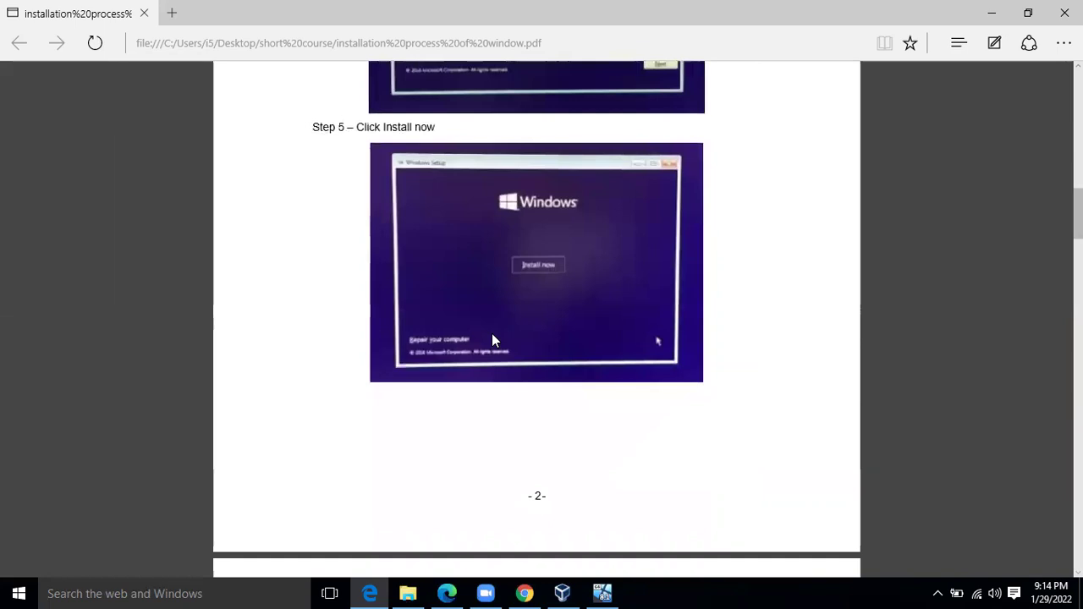
pyautogui.scroll(-2, 492, 333)
pyautogui.scroll(-4, 492, 334)
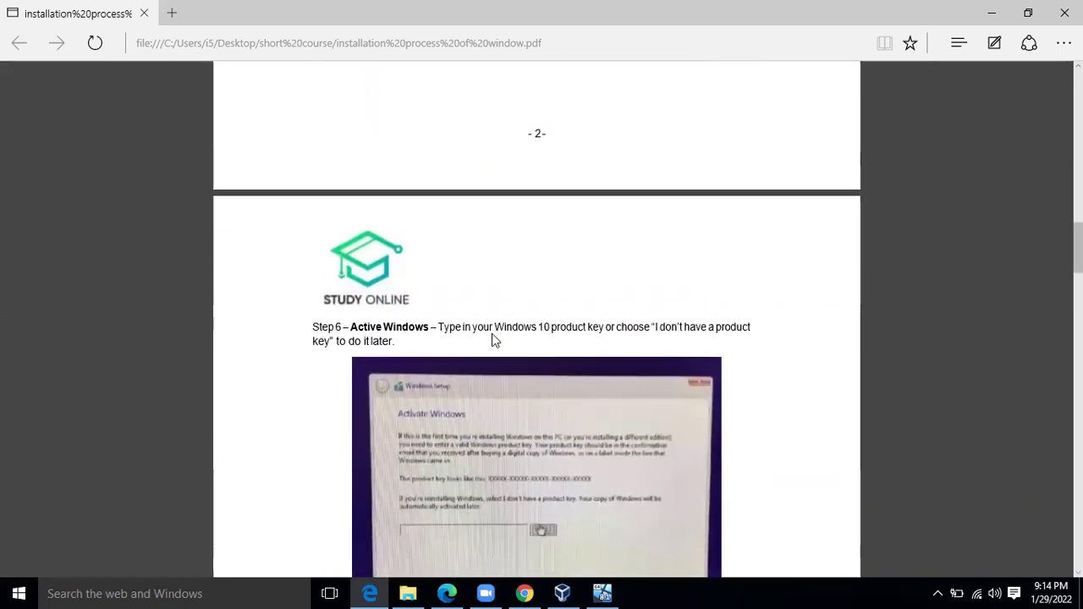
pyautogui.scroll(-2, 492, 335)
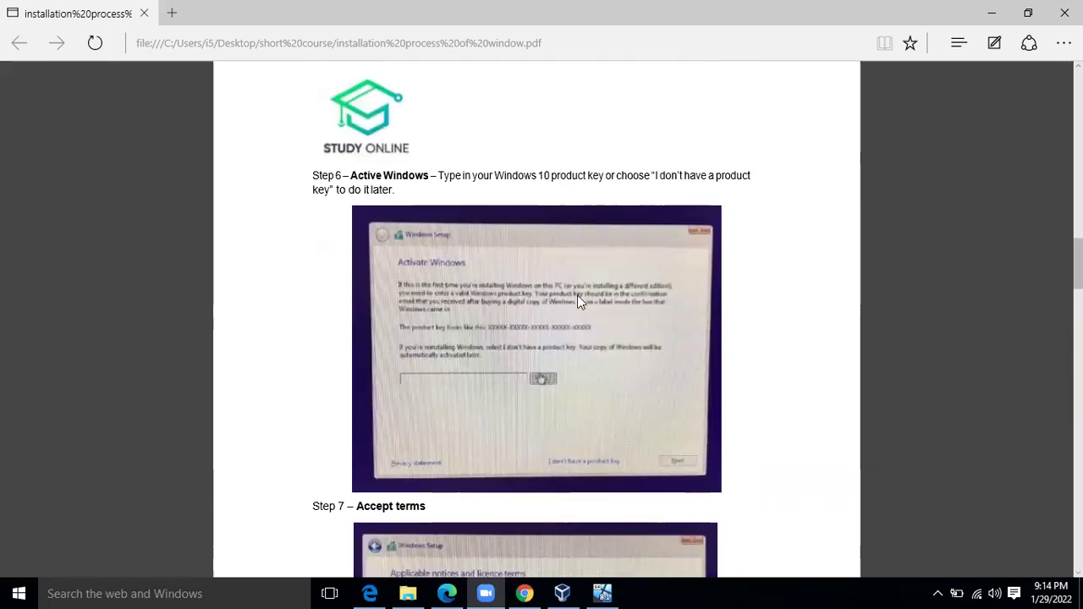
pyautogui.scroll(-3, 579, 301)
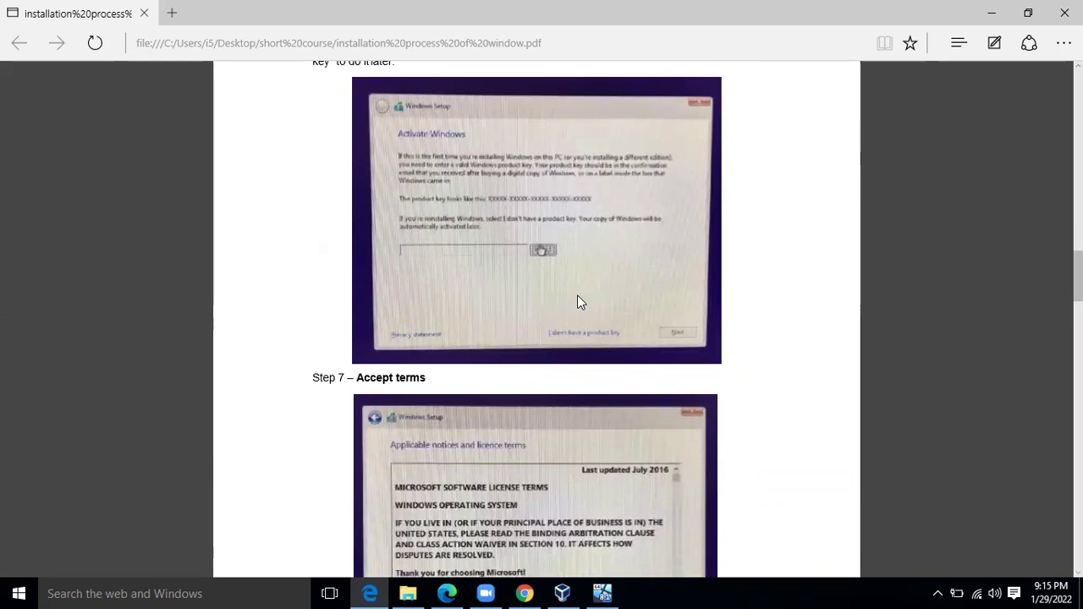
pyautogui.scroll(-3, 578, 297)
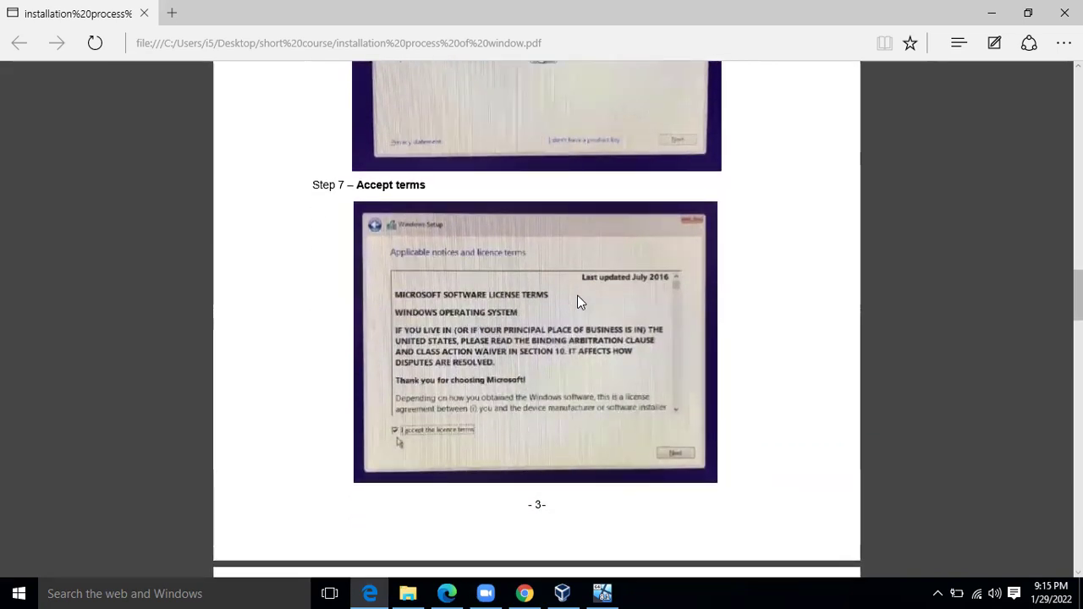
pyautogui.scroll(-1, 578, 298)
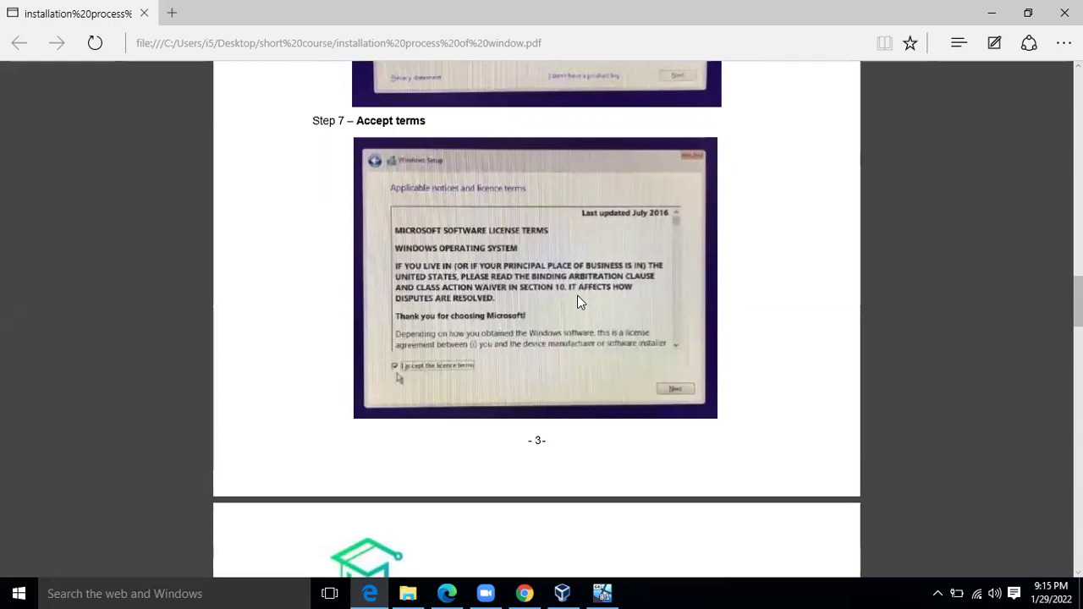
pyautogui.scroll(-5, 577, 295)
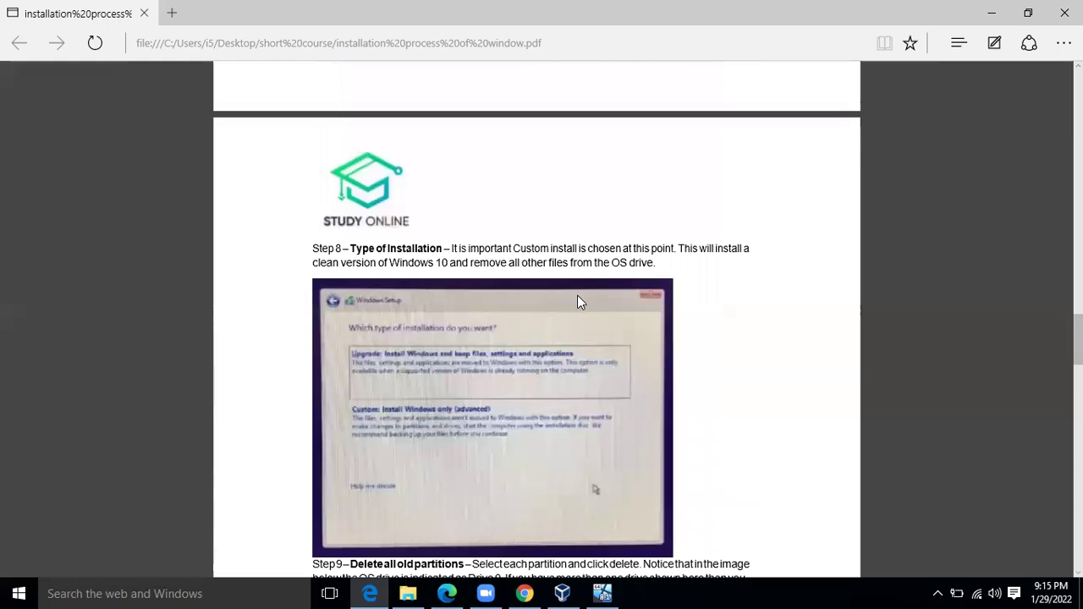
# Scroll through Steps 9–12 of the installation PDF until Step 13 on page 6 shows
pyautogui.scroll(-2, 578, 297)
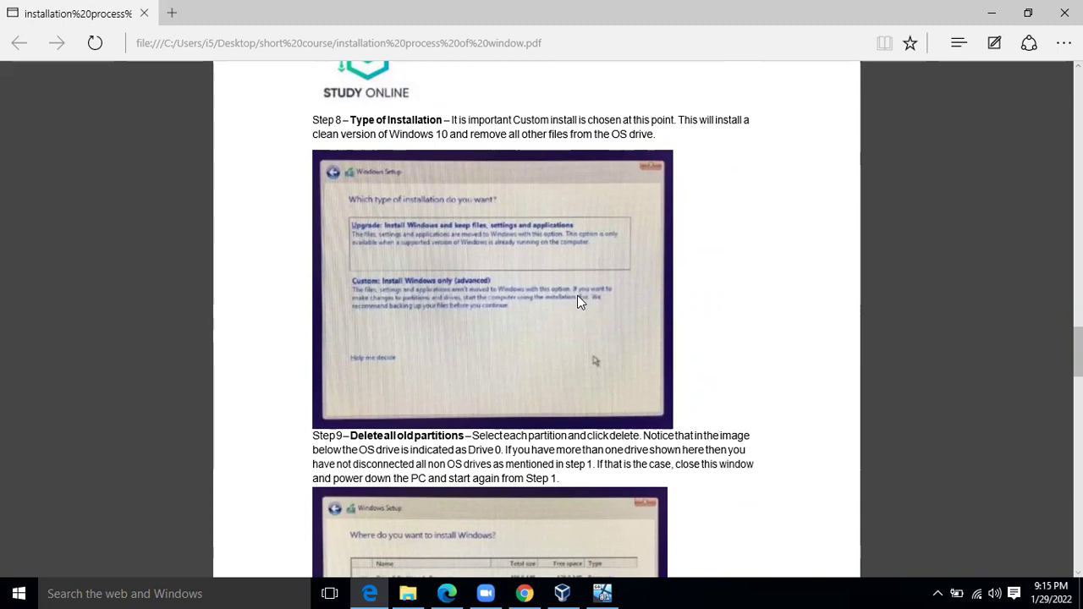
pyautogui.scroll(-3, 577, 303)
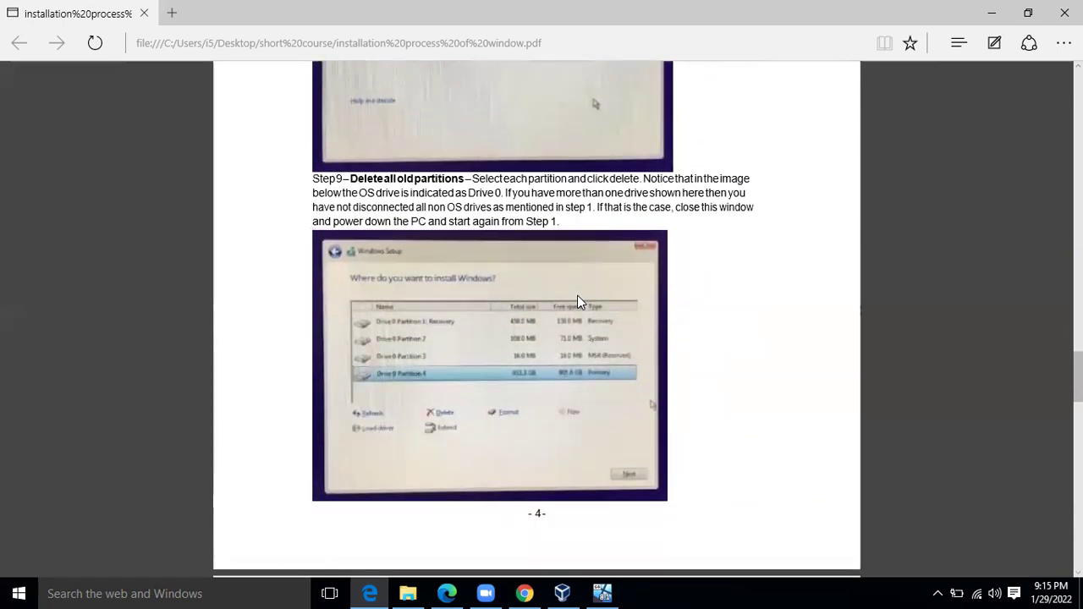
pyautogui.scroll(-1, 578, 300)
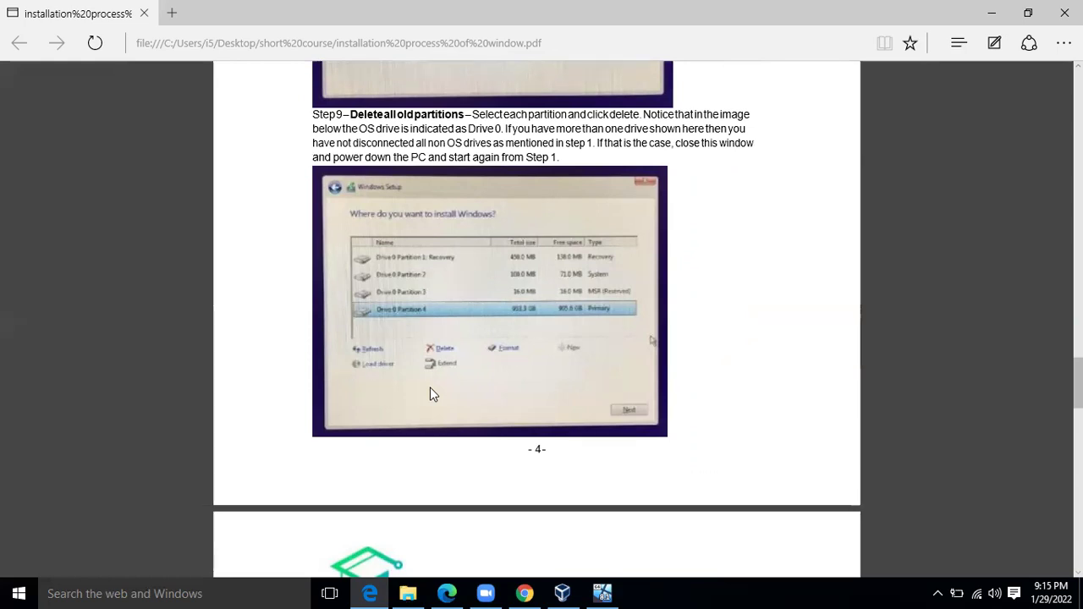
pyautogui.scroll(-1, 430, 393)
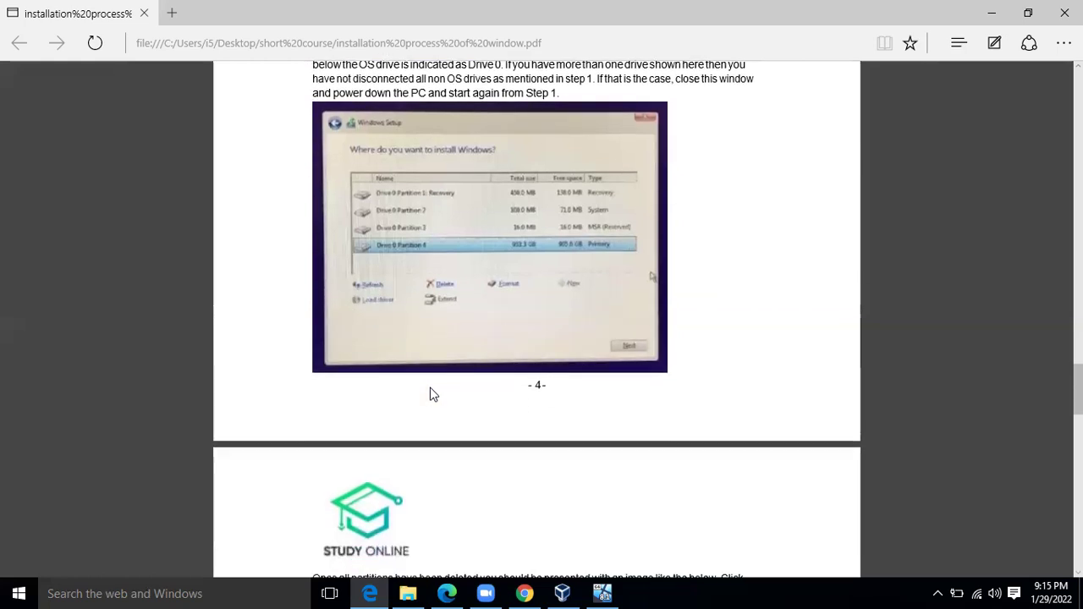
pyautogui.scroll(1, 430, 394)
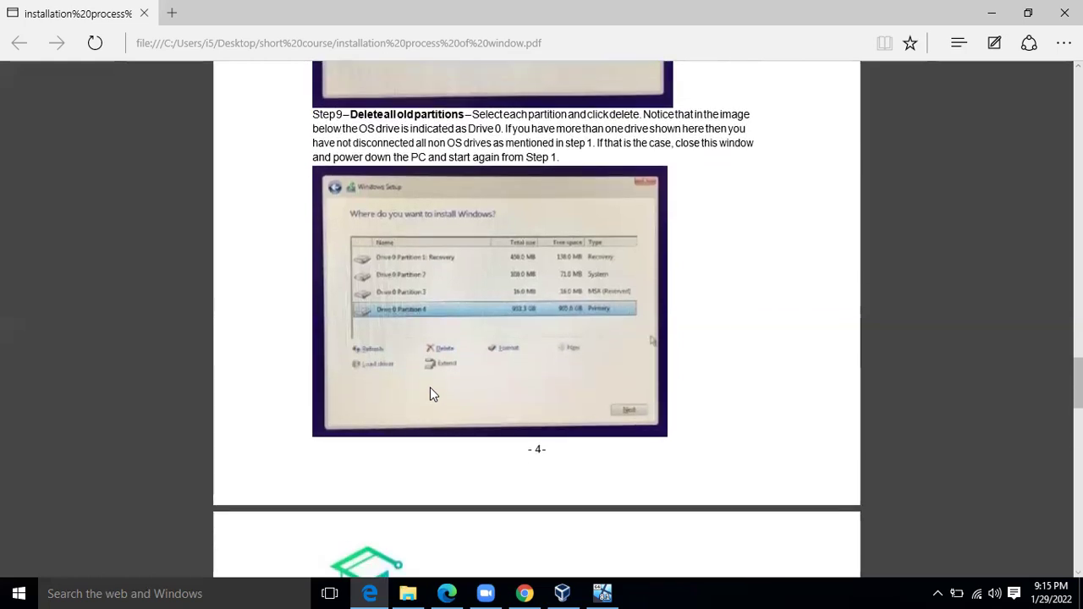
pyautogui.scroll(-2, 430, 393)
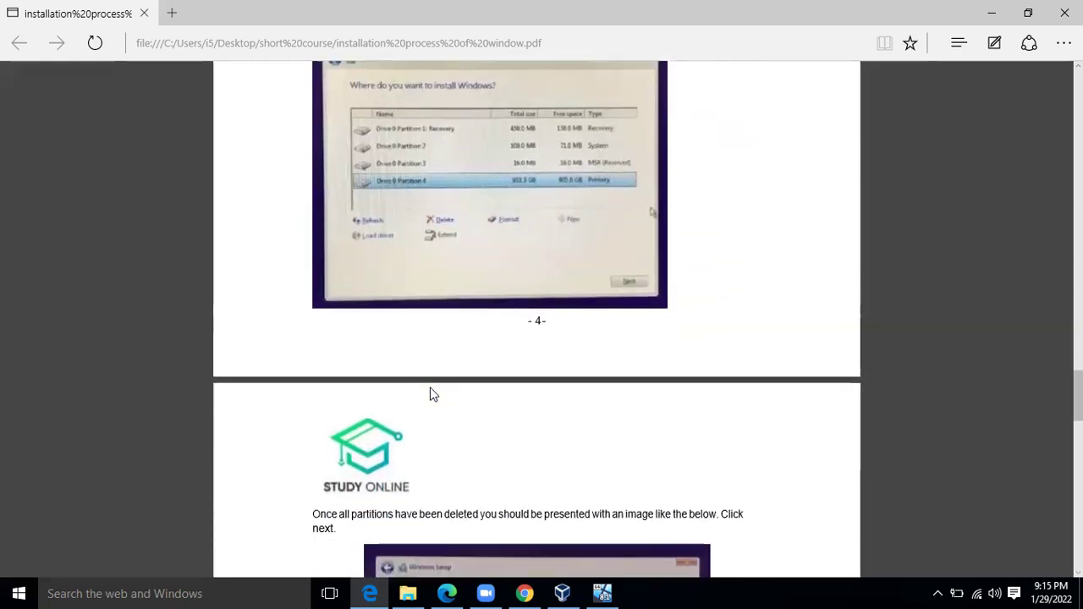
pyautogui.scroll(-6, 431, 394)
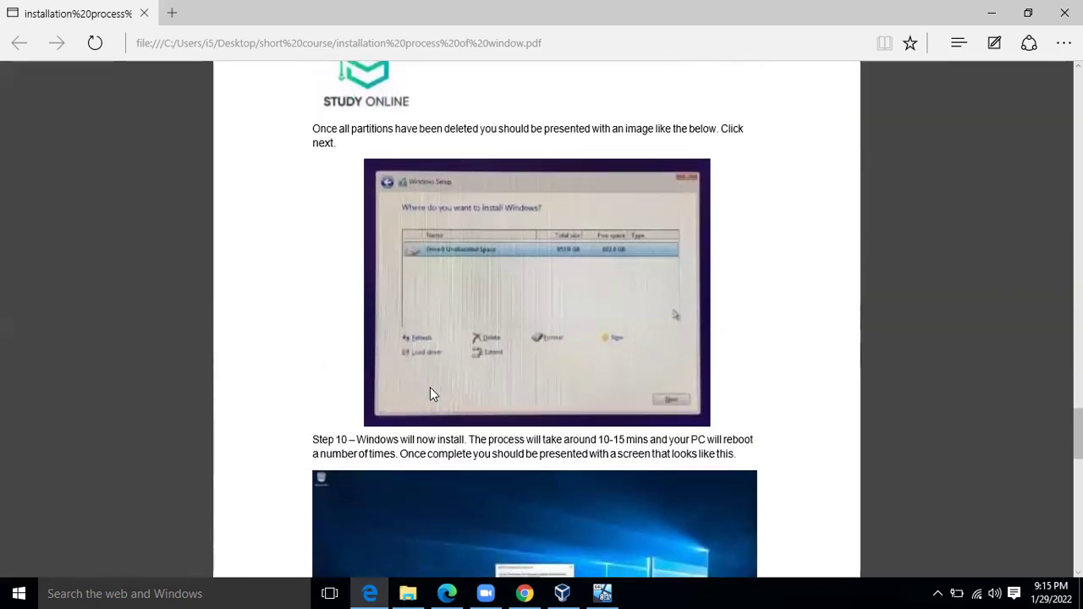
pyautogui.scroll(1, 430, 394)
pyautogui.scroll(-1, 430, 393)
pyautogui.scroll(1, 430, 393)
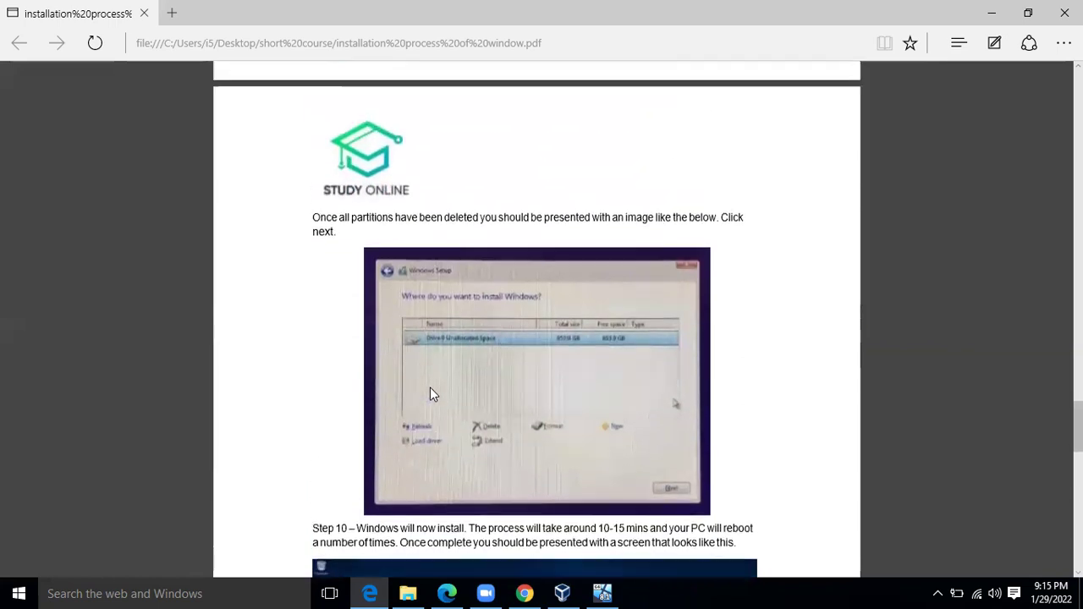
pyautogui.scroll(3, 430, 391)
pyautogui.scroll(-3, 429, 391)
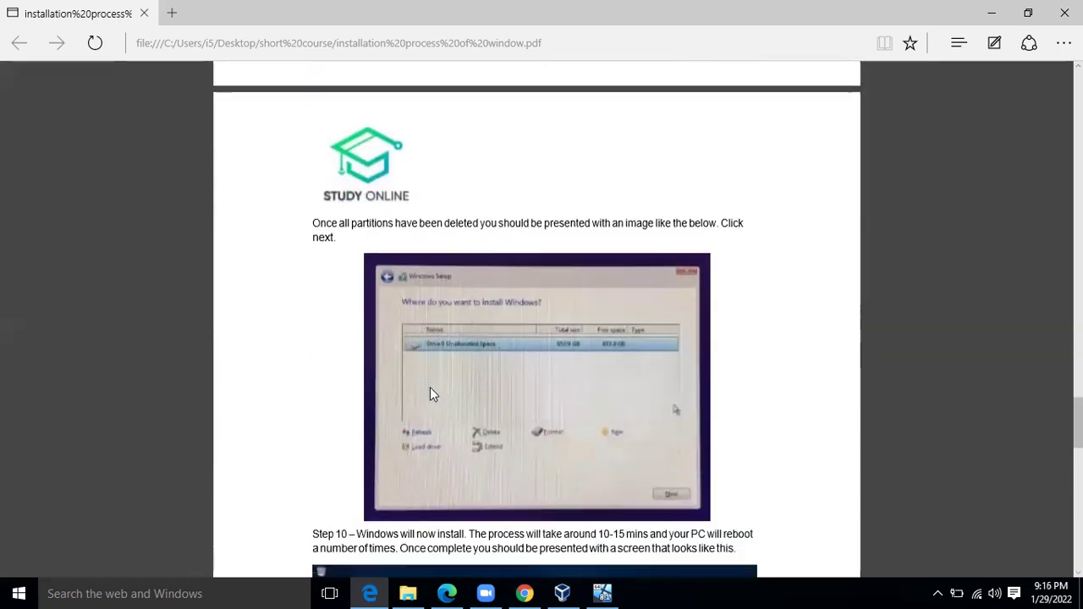
pyautogui.scroll(-2, 430, 391)
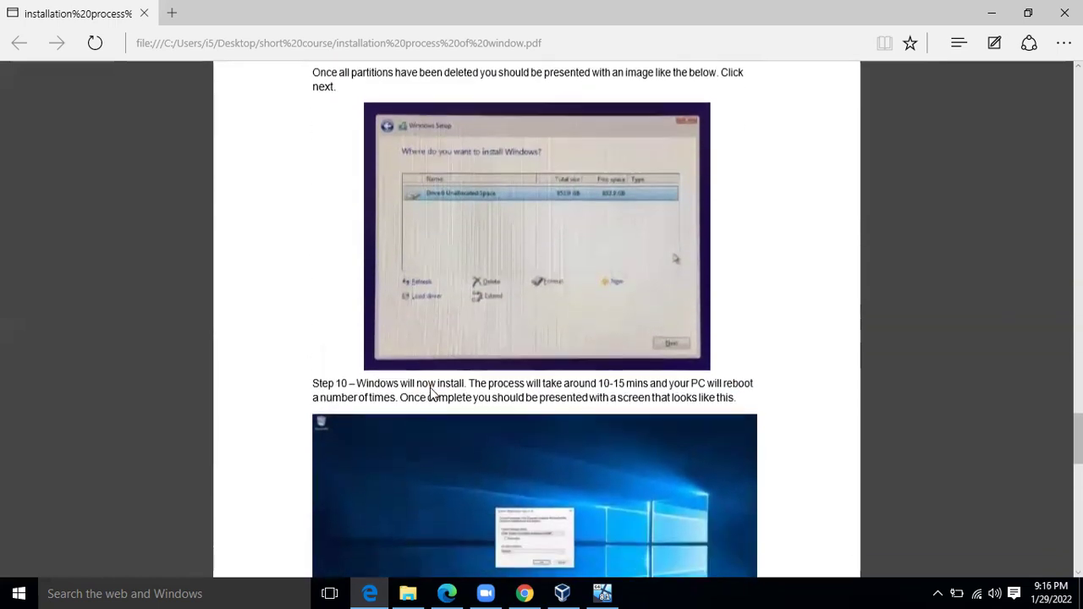
pyautogui.scroll(1, 431, 394)
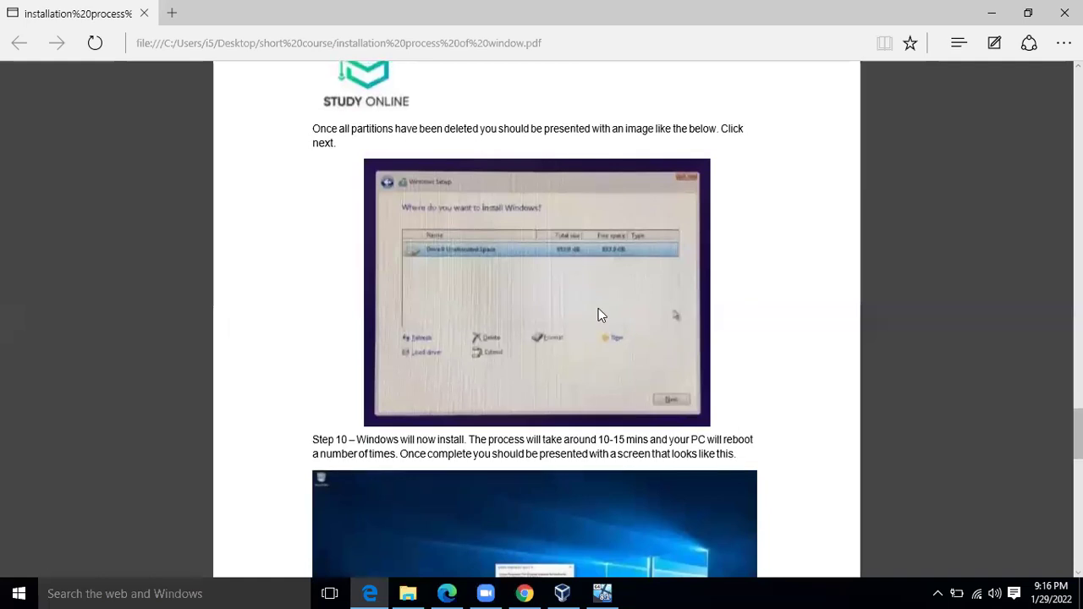
pyautogui.scroll(-2, 639, 320)
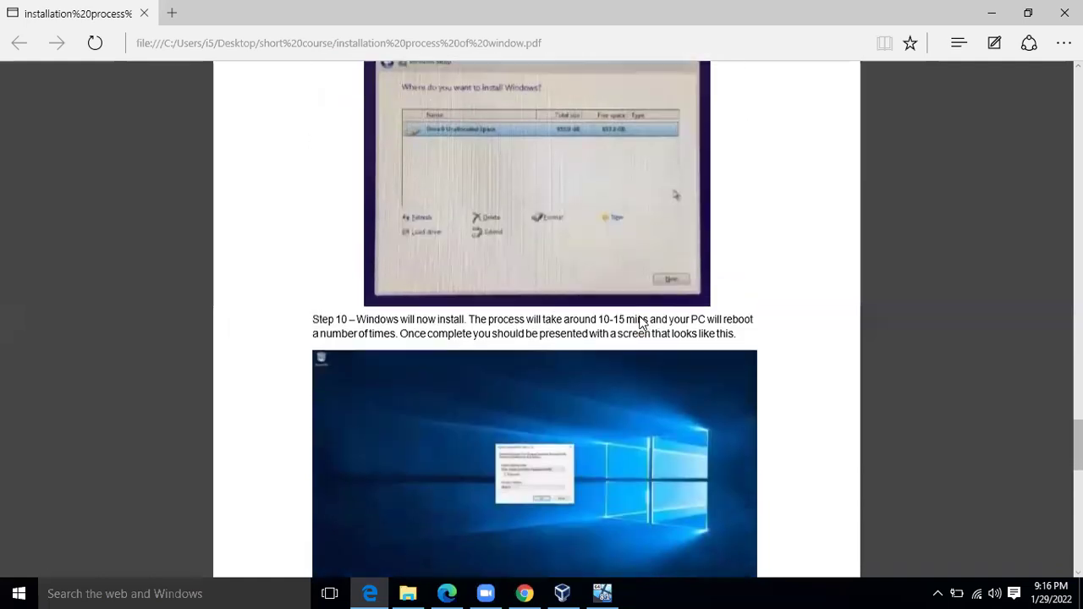
pyautogui.scroll(-5, 640, 320)
pyautogui.scroll(1, 639, 322)
pyautogui.scroll(2, 640, 322)
pyautogui.scroll(-8, 640, 322)
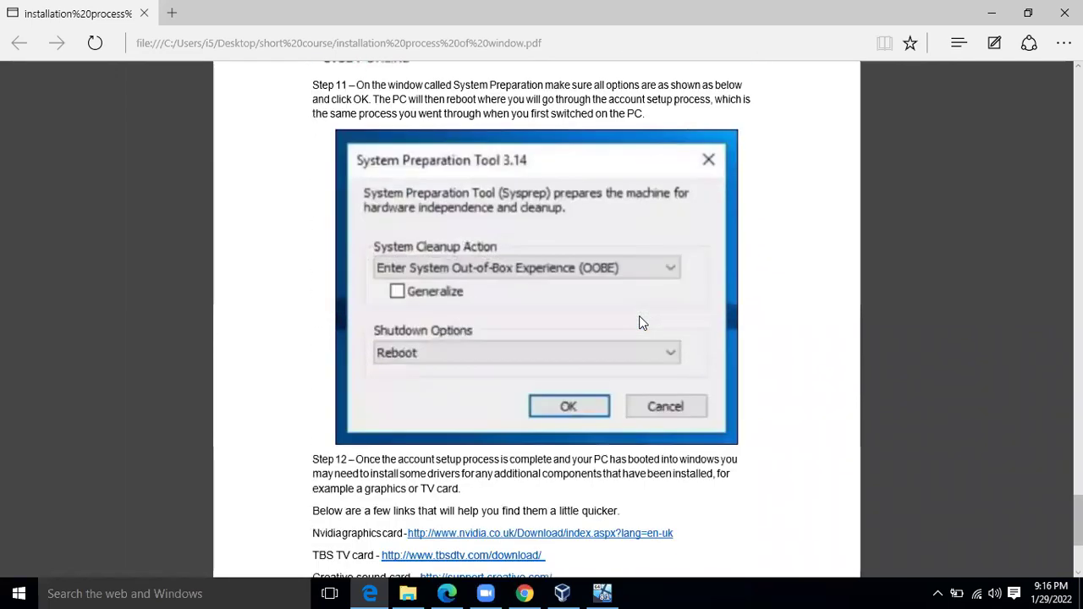
pyautogui.scroll(-2, 641, 322)
pyautogui.scroll(2, 641, 322)
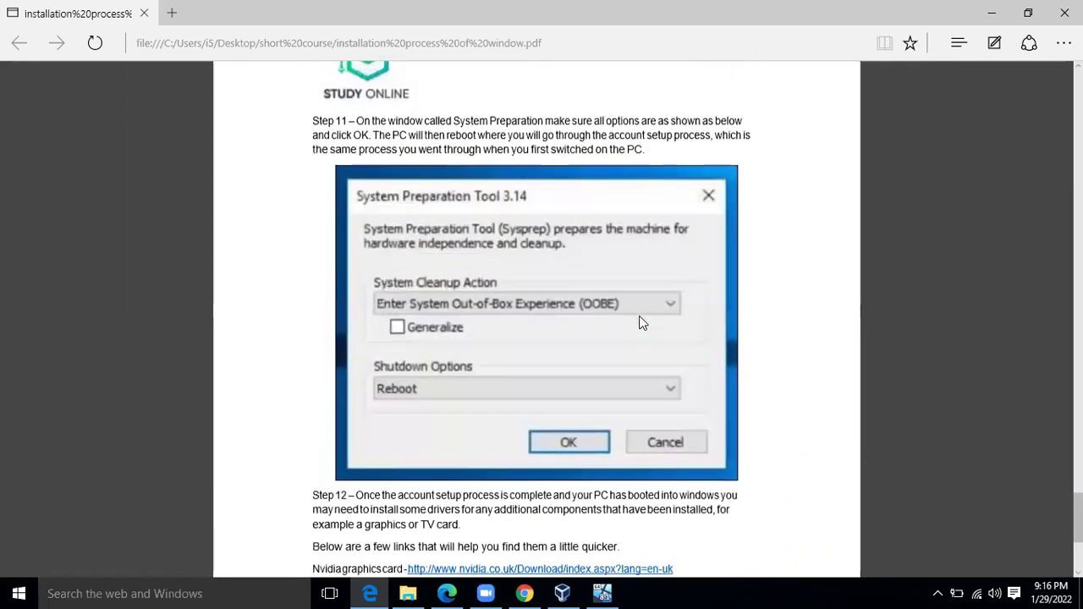
pyautogui.scroll(5, 641, 323)
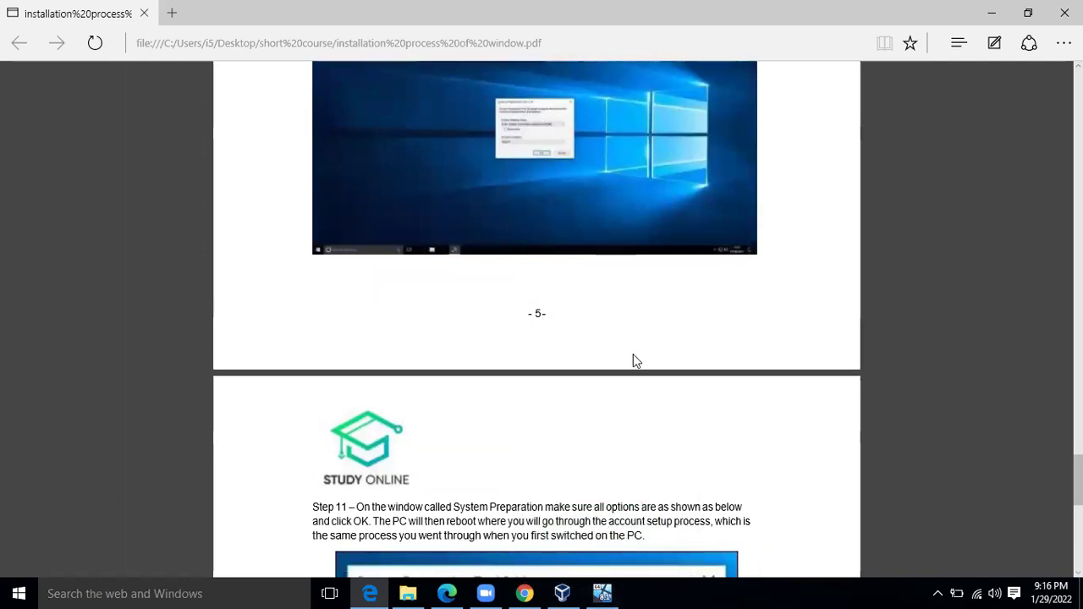
pyautogui.scroll(-5, 633, 356)
pyautogui.scroll(1, 633, 355)
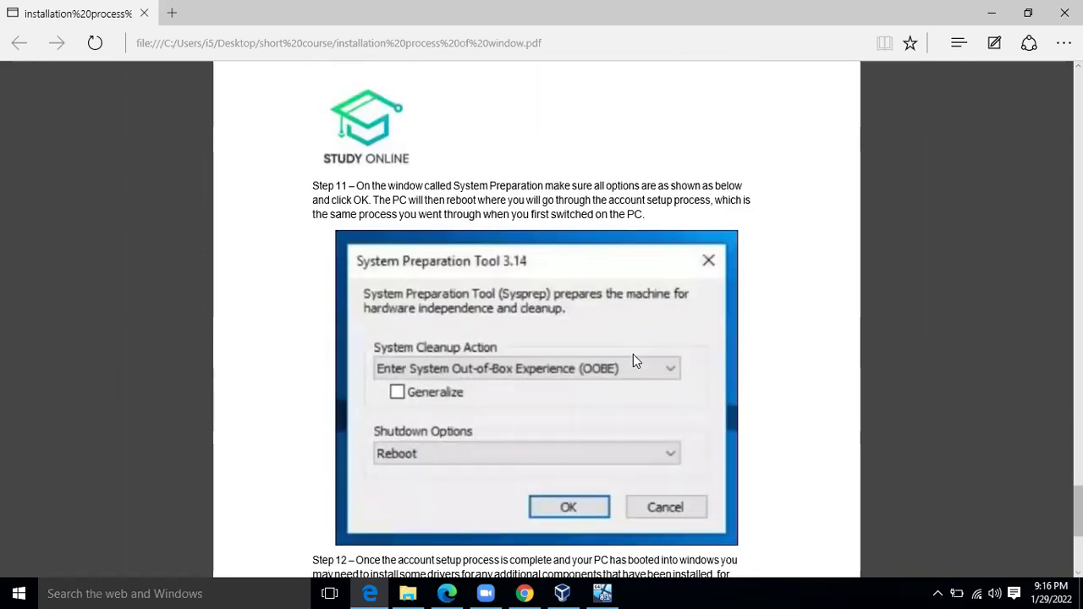
pyautogui.scroll(-1, 633, 356)
pyautogui.scroll(2, 633, 356)
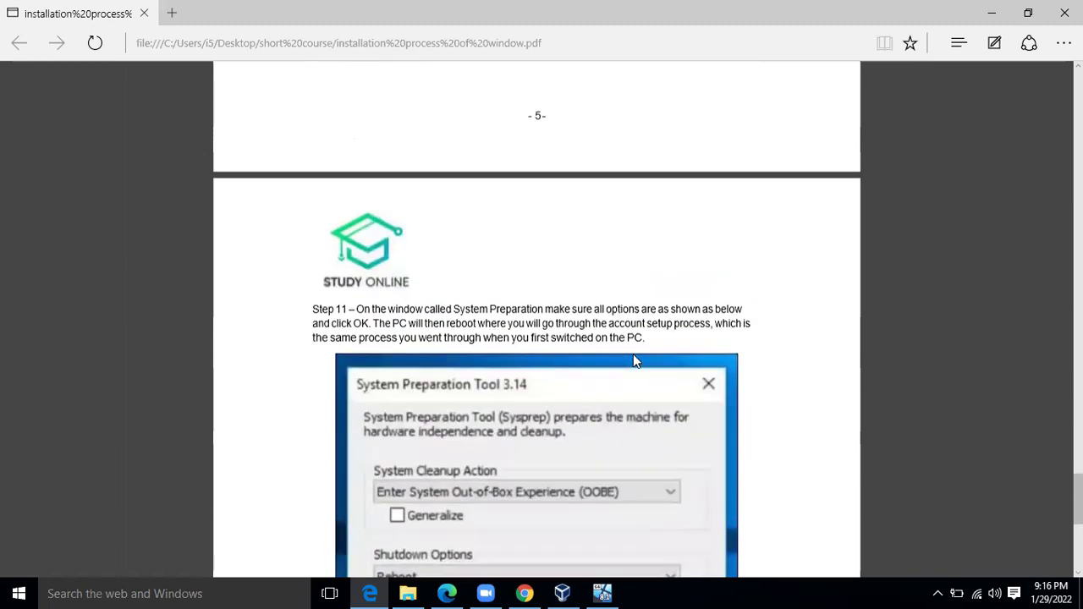
pyautogui.scroll(3, 633, 361)
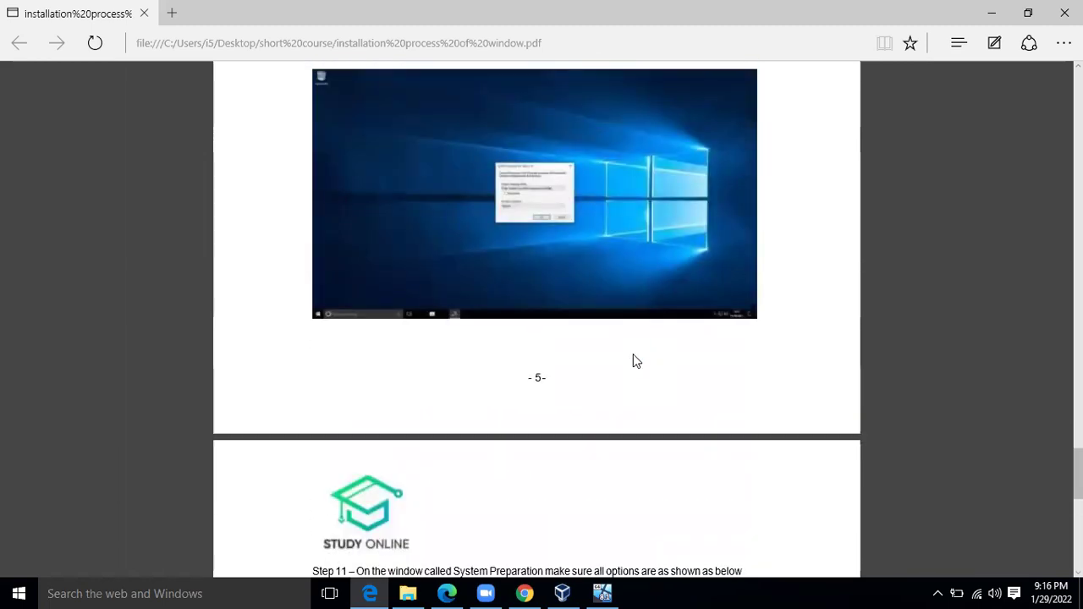
pyautogui.scroll(1, 636, 362)
pyautogui.scroll(-1, 636, 361)
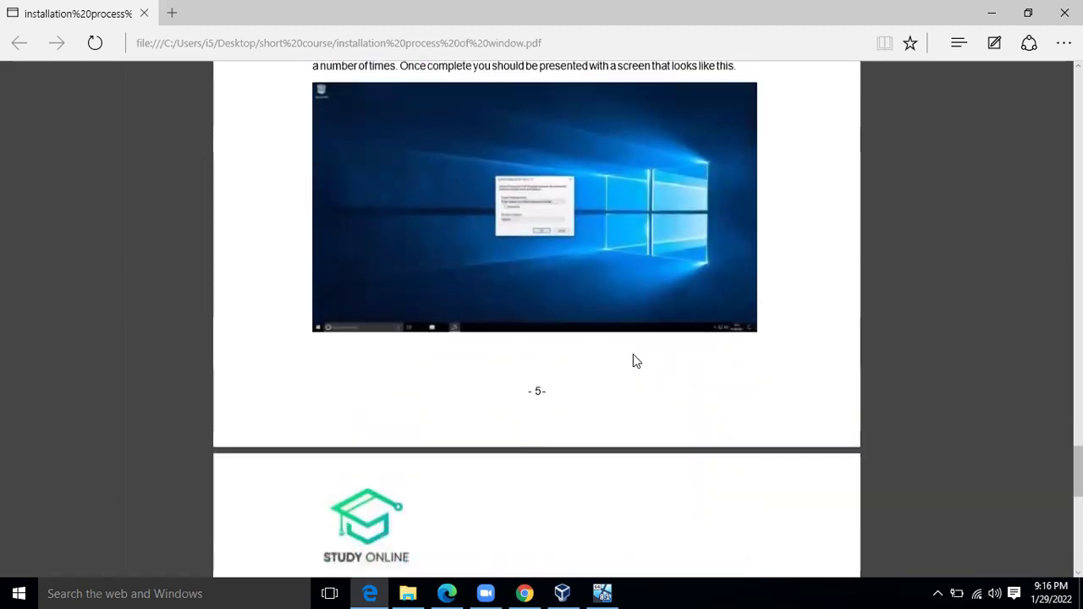
pyautogui.scroll(5, 636, 362)
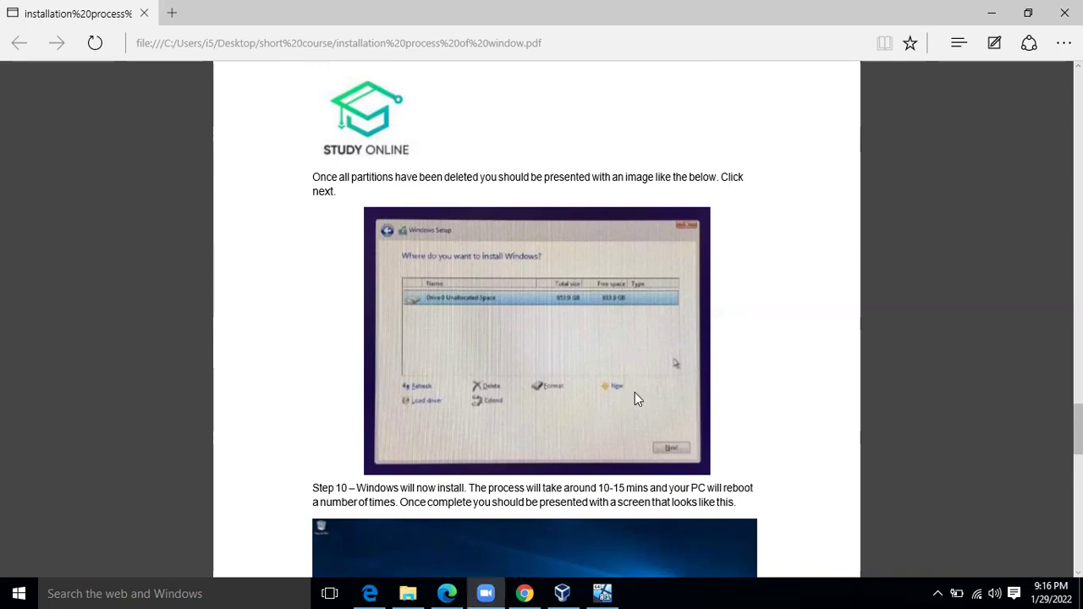
pyautogui.scroll(-5, 635, 392)
pyautogui.scroll(-9, 638, 399)
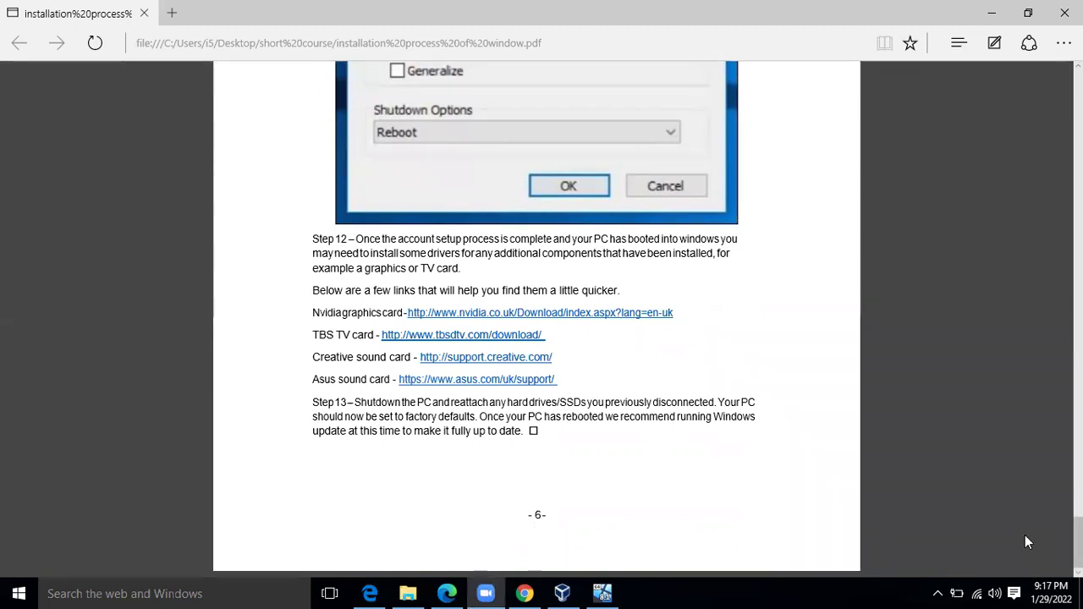
# Switch to the Windows 8.1 virtual machine and return to its desktop
pyautogui.hotkey('alt', 'Tab')
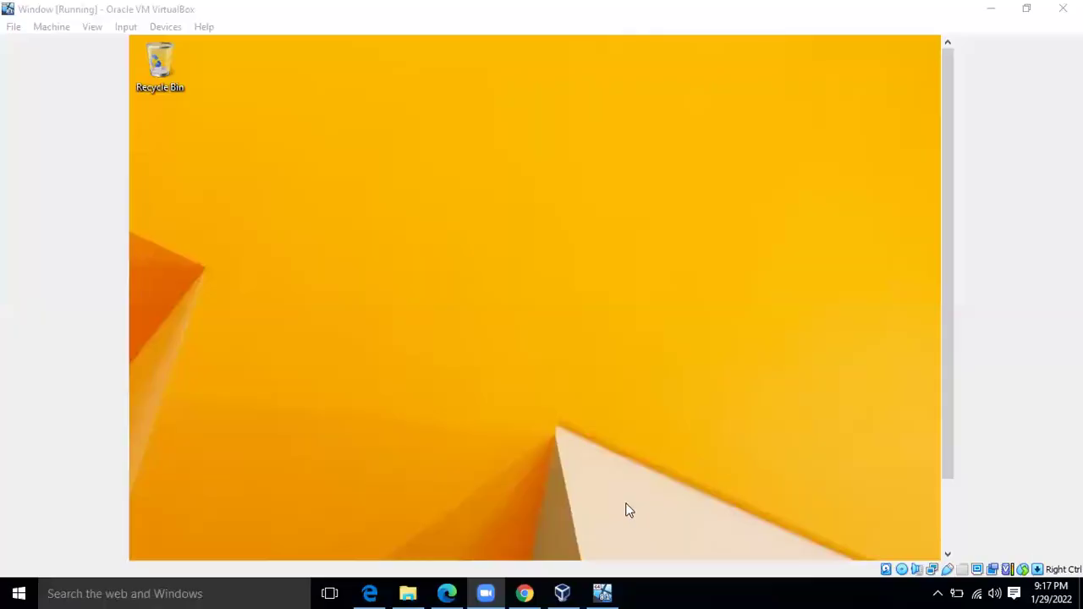
pyautogui.moveTo(953, 353); pyautogui.dragTo(951, 455)
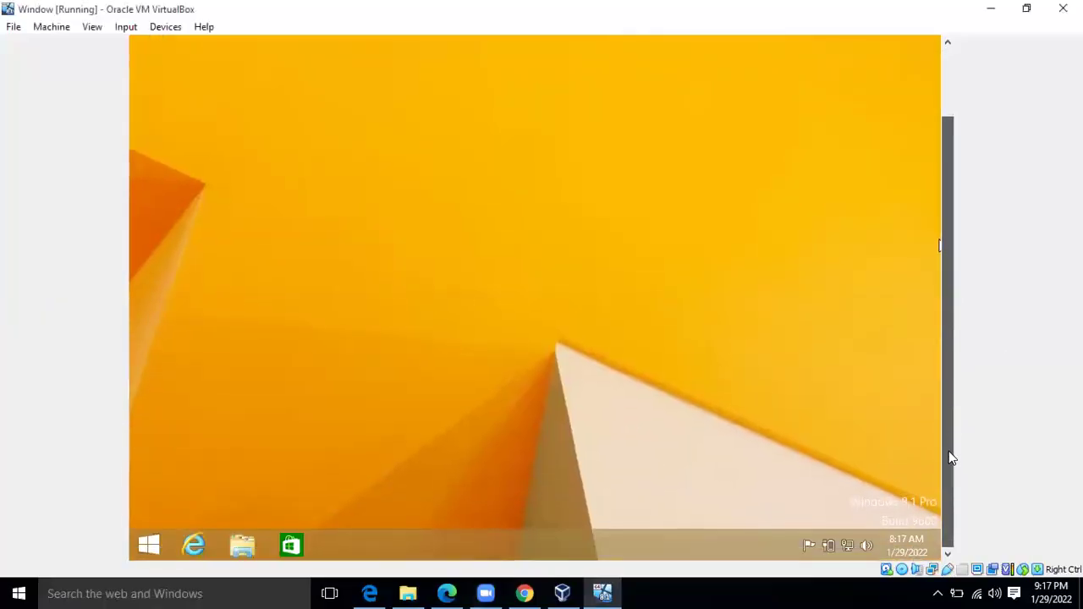
pyautogui.click(149, 546)
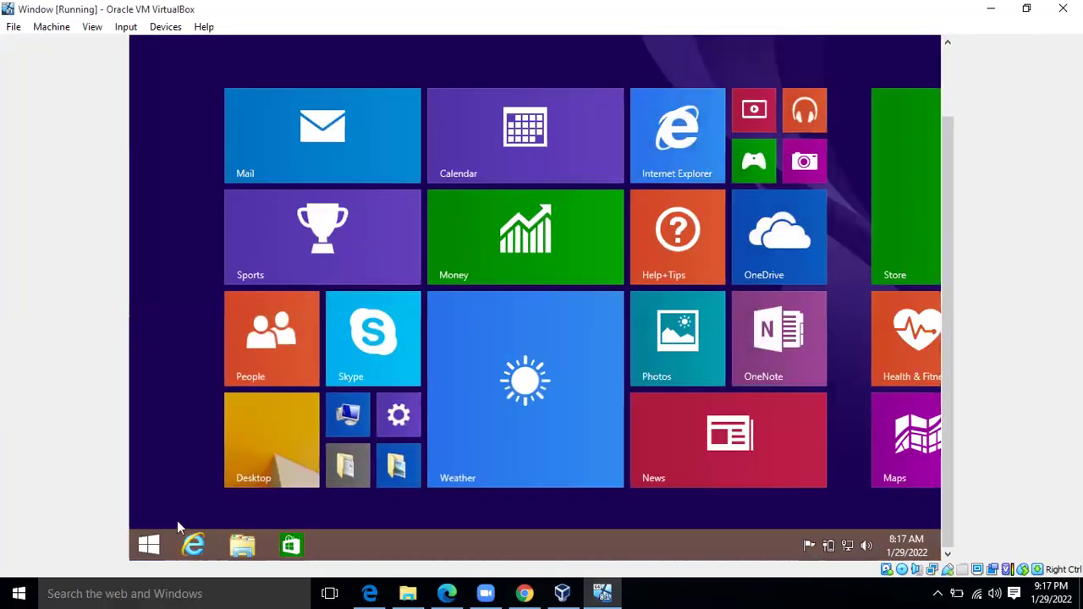
pyautogui.click(250, 438)
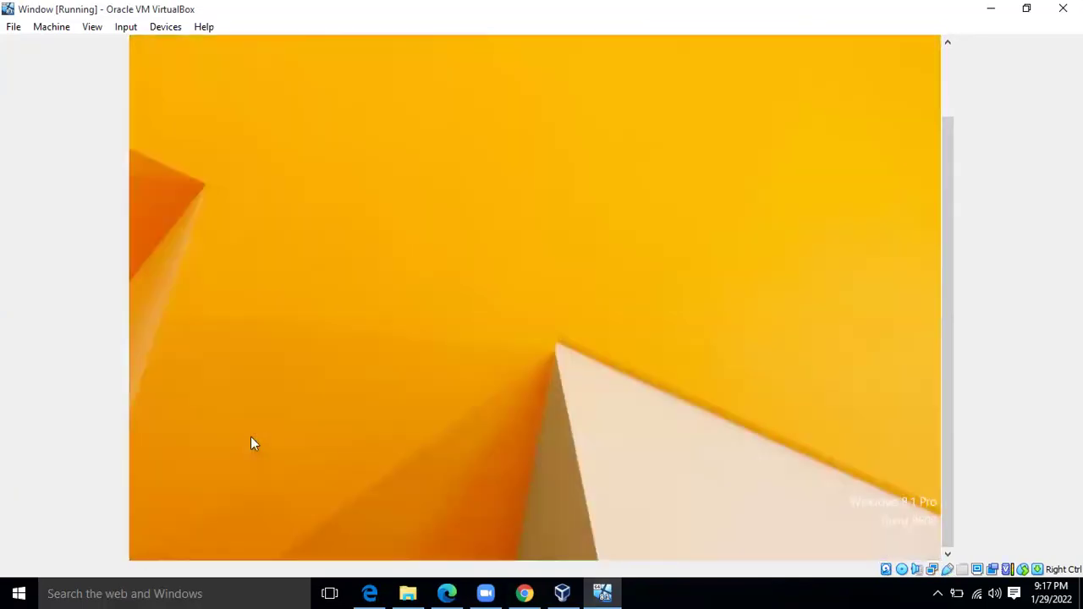
pyautogui.rightClick(573, 479)
pyautogui.click(607, 461)
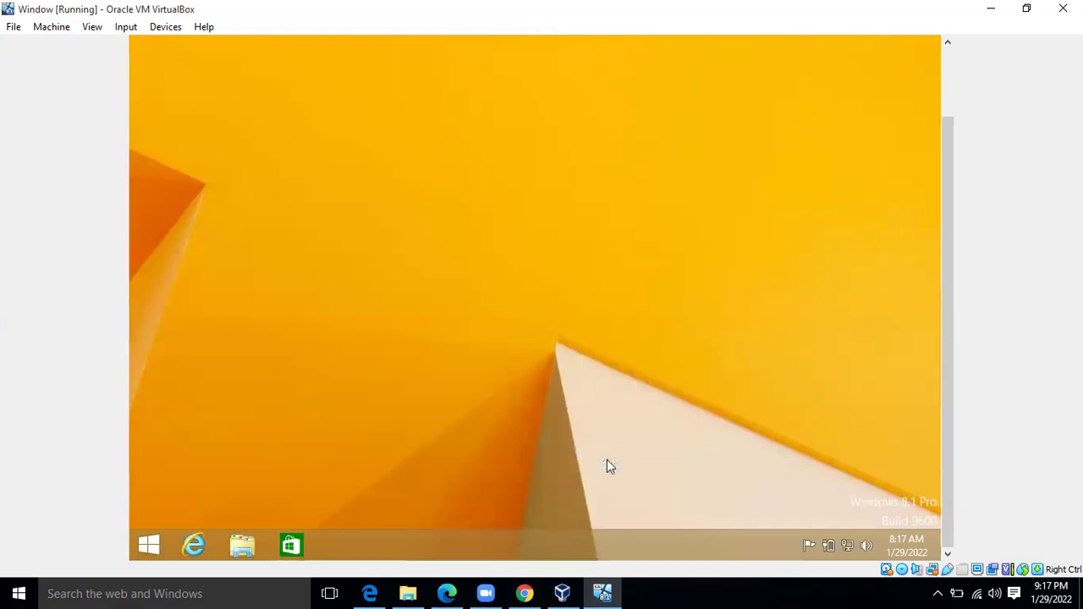
# Enable the Computer desktop icon and close the Personalization window
pyautogui.click(295, 112)
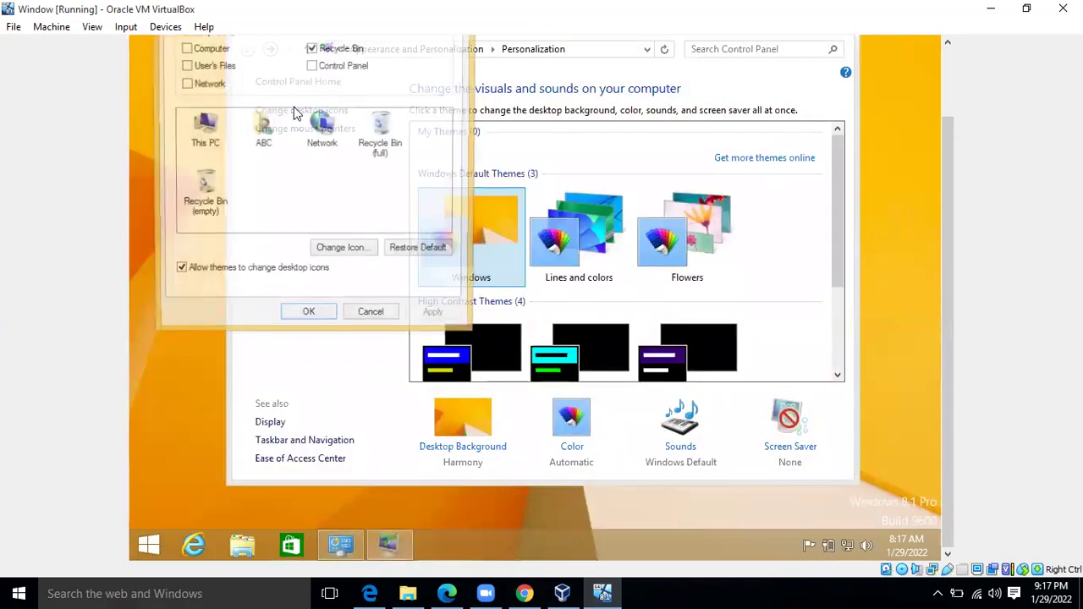
pyautogui.click(202, 51)
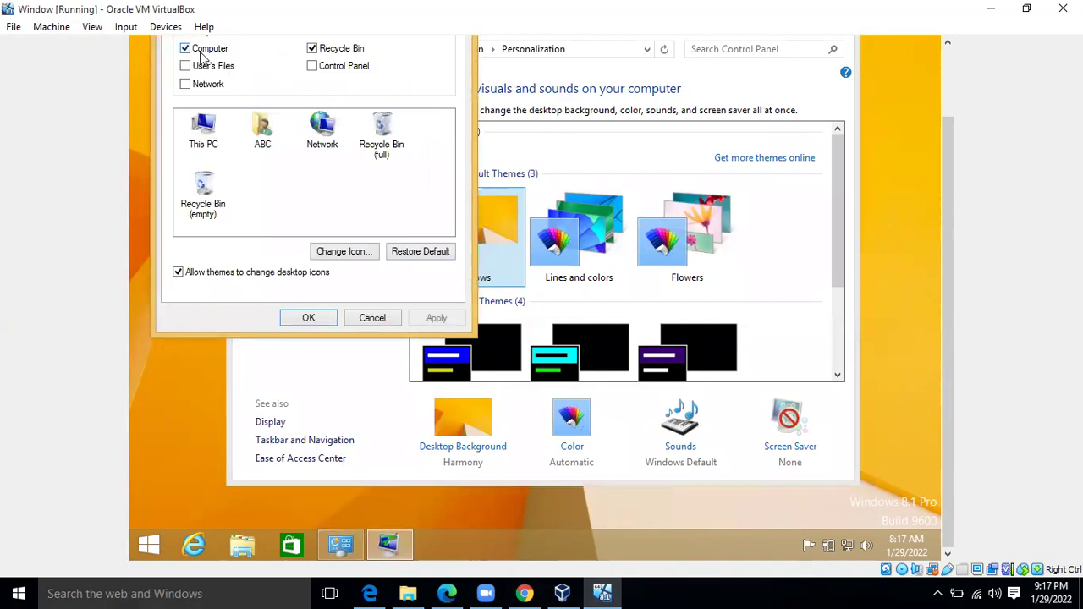
pyautogui.click(309, 319)
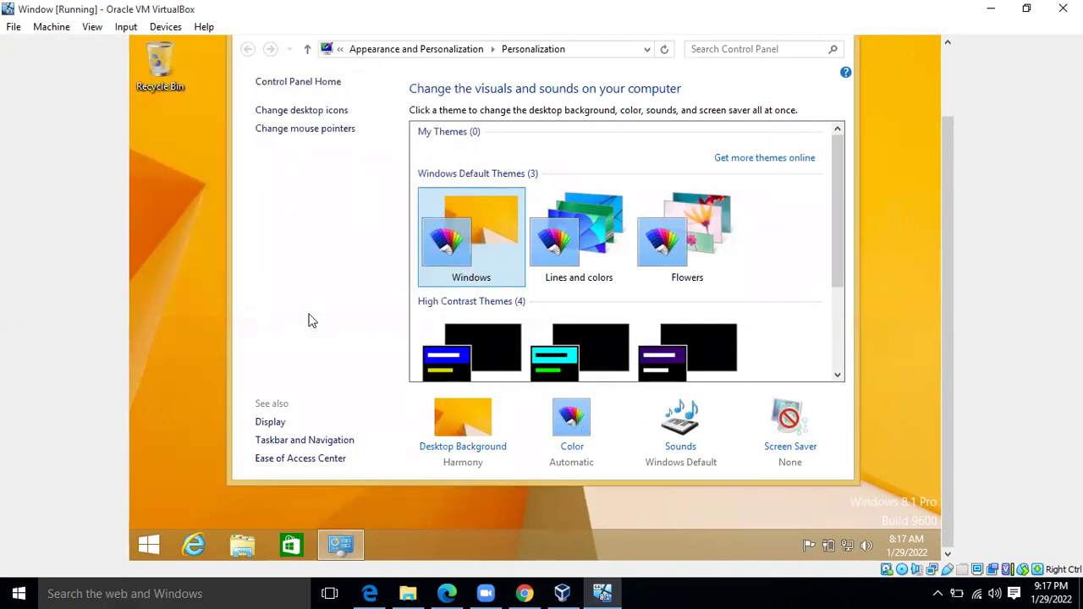
pyautogui.moveTo(947, 136); pyautogui.dragTo(942, 61)
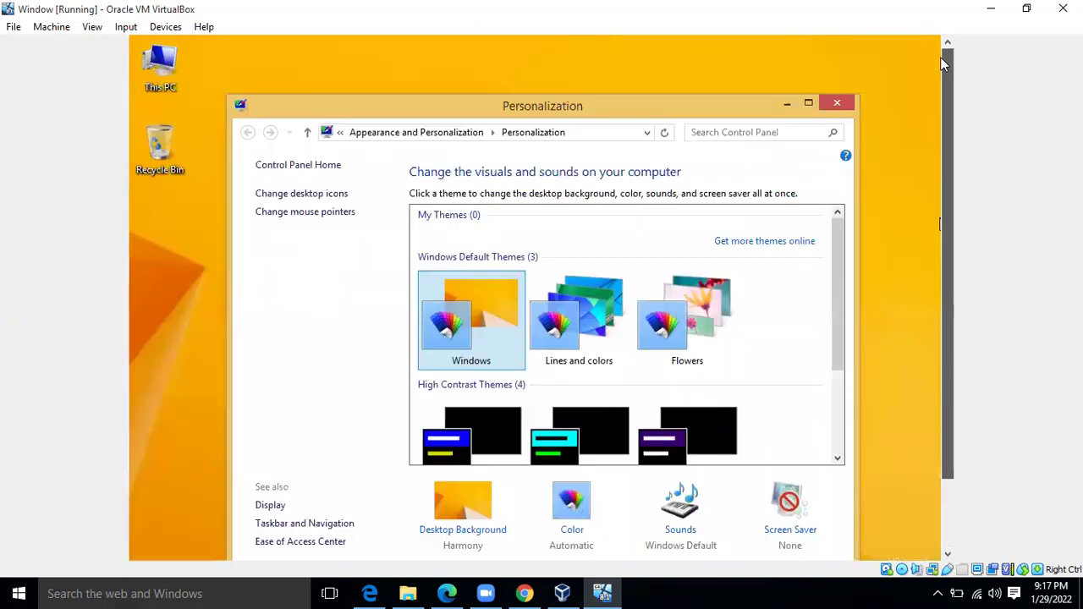
pyautogui.click(823, 103)
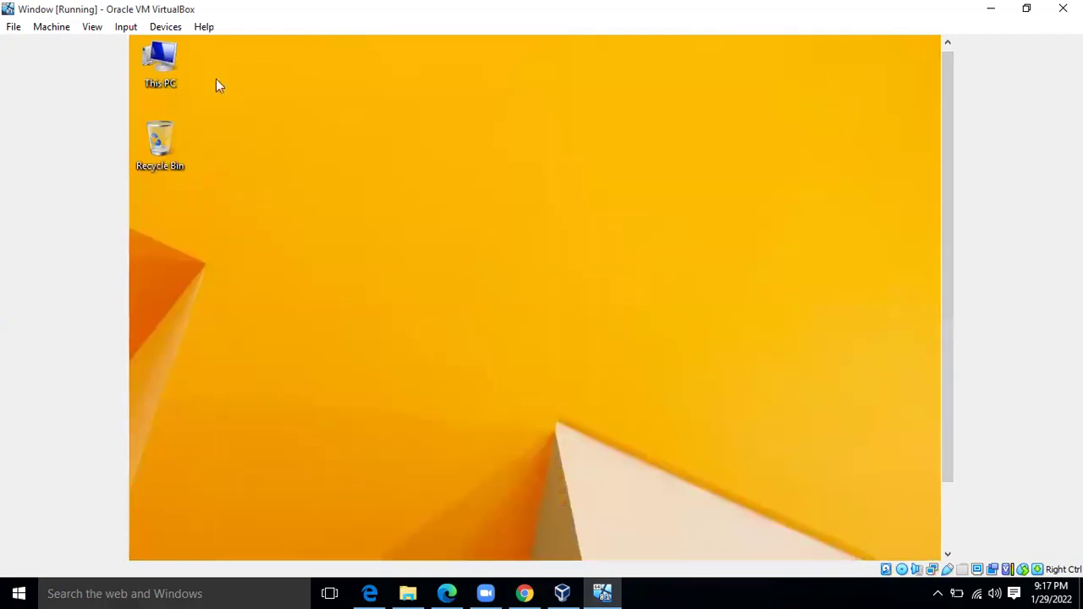
# From This PC, eject the installation disc from CD Drive (D:), then open Local Disk (C:)
pyautogui.doubleClick(144, 67)
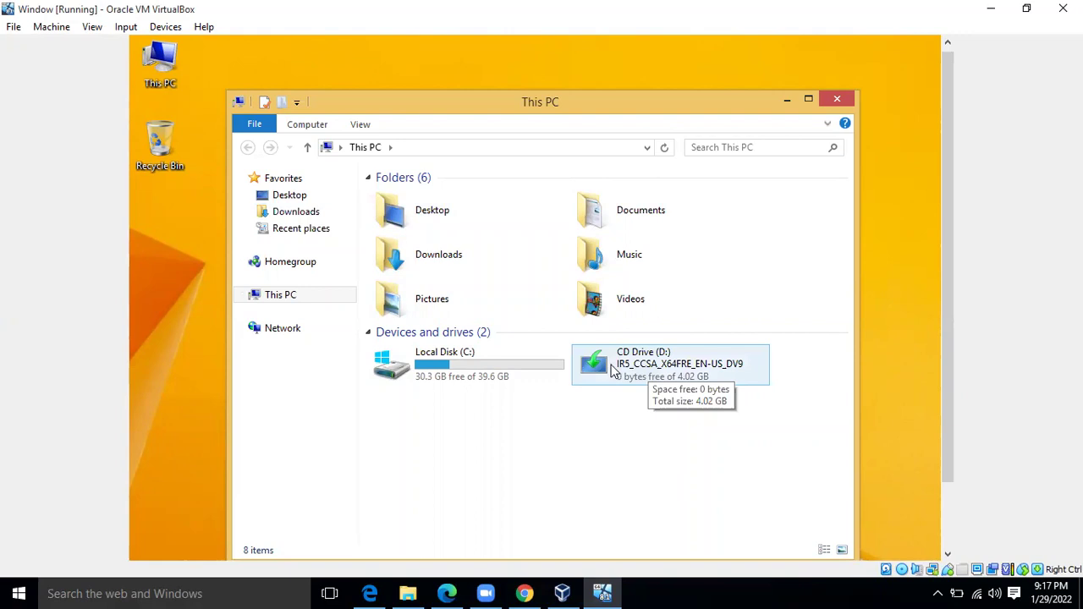
pyautogui.click(624, 379)
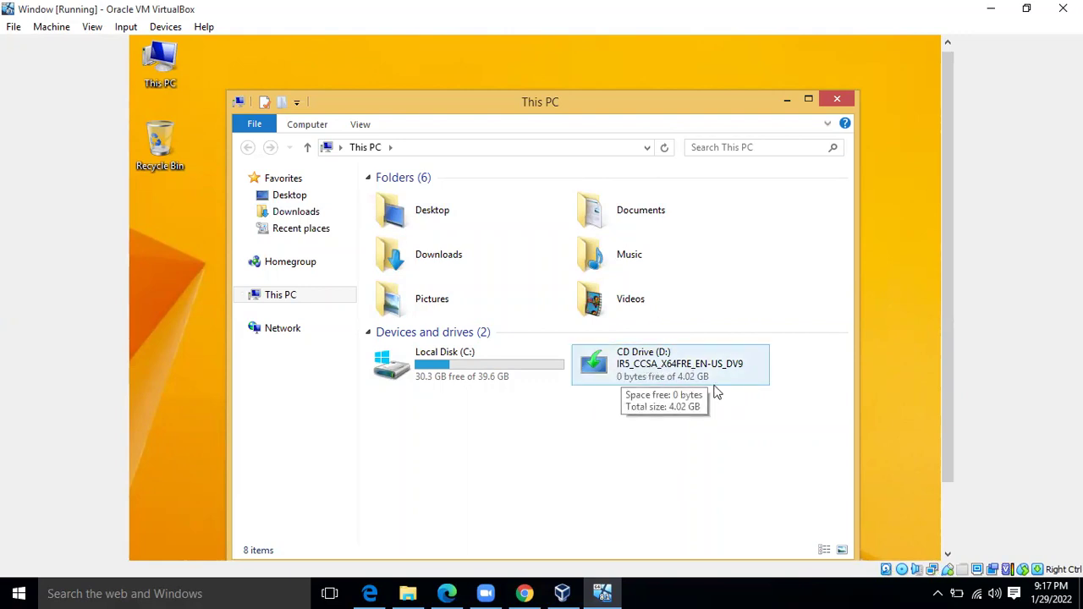
pyautogui.rightClick(659, 366)
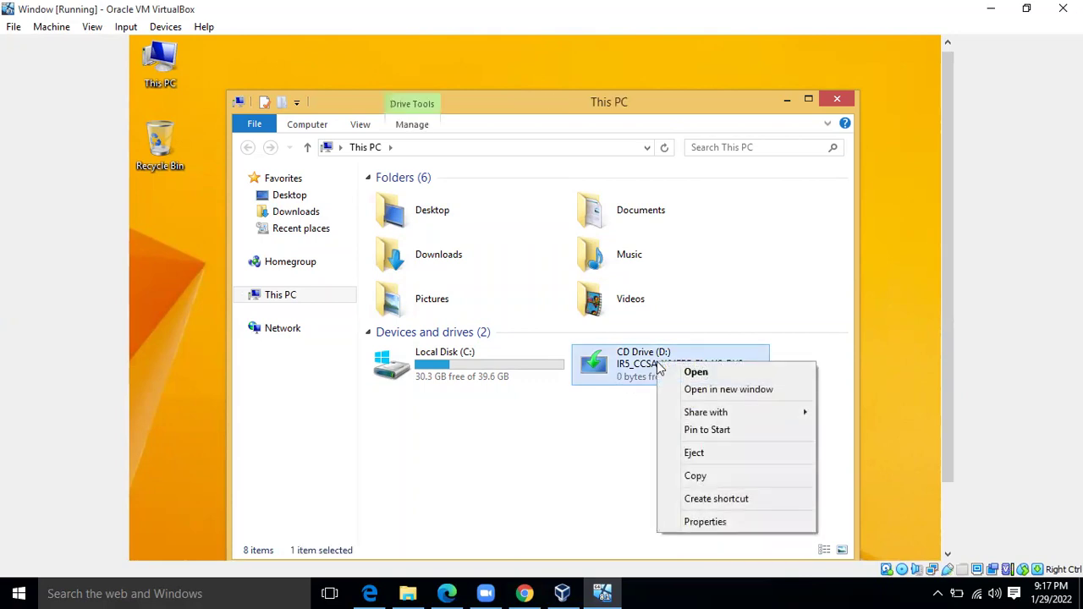
pyautogui.click(694, 454)
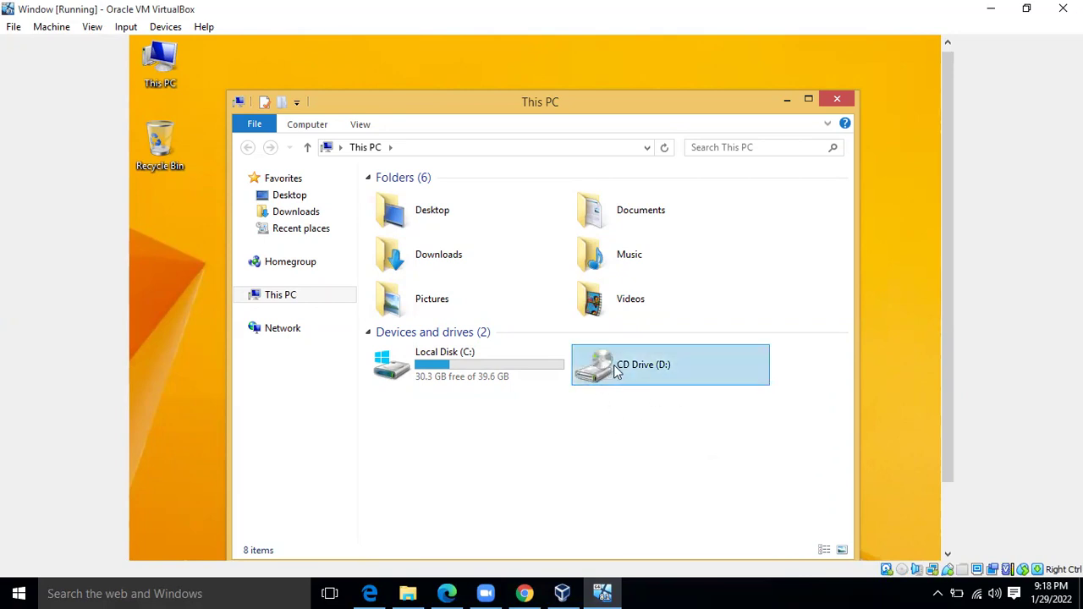
pyautogui.moveTo(615, 367)
pyautogui.doubleClick(462, 375)
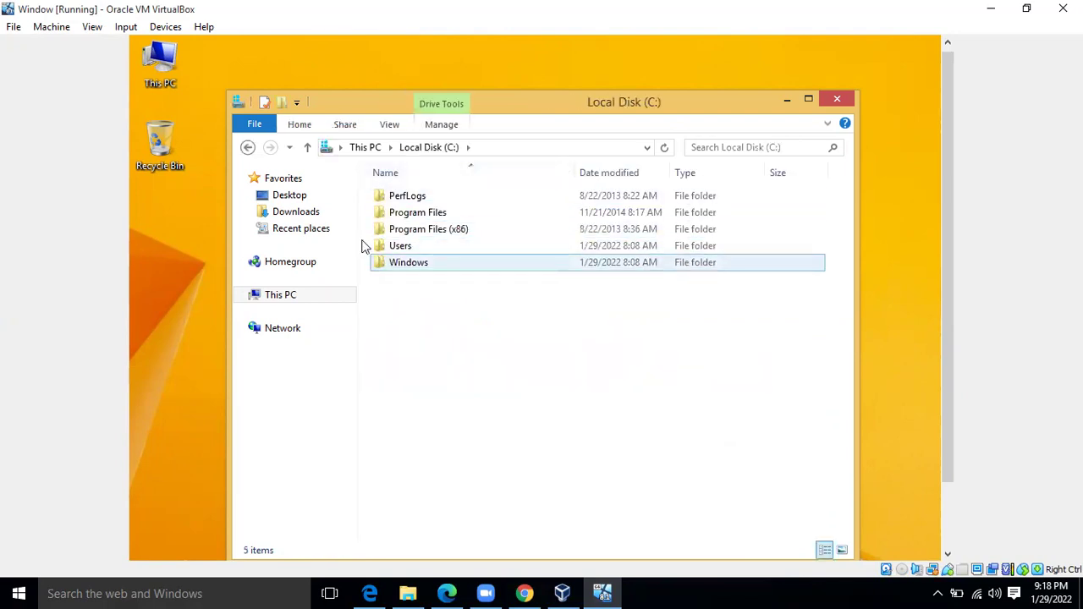
# Return to This PC and open its Properties showing Windows 8.1 Pro, 2.00 GB RAM, 64-bit
pyautogui.click(249, 149)
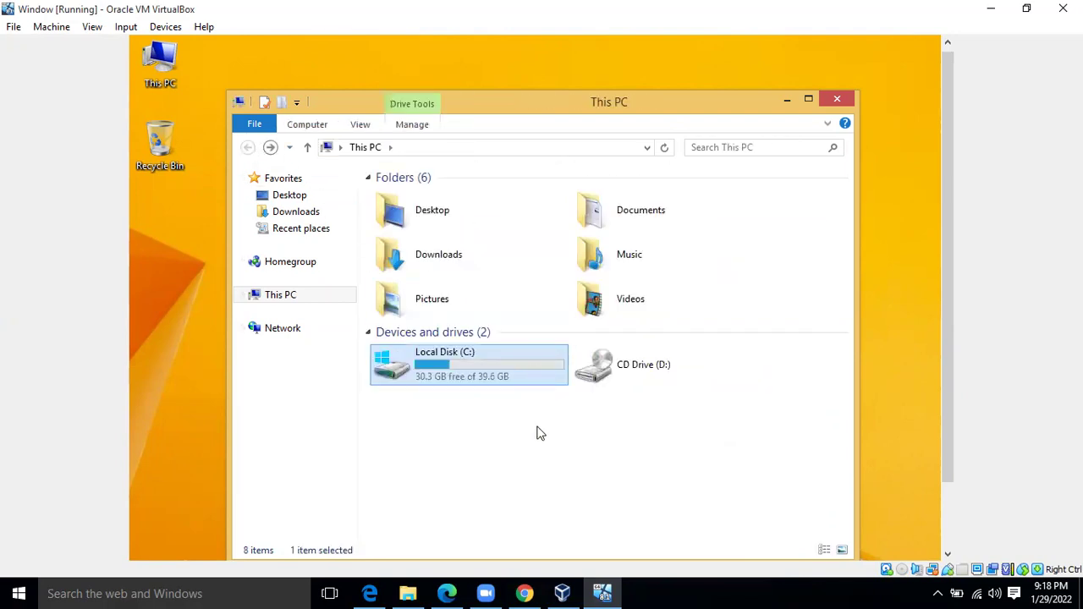
pyautogui.rightClick(554, 481)
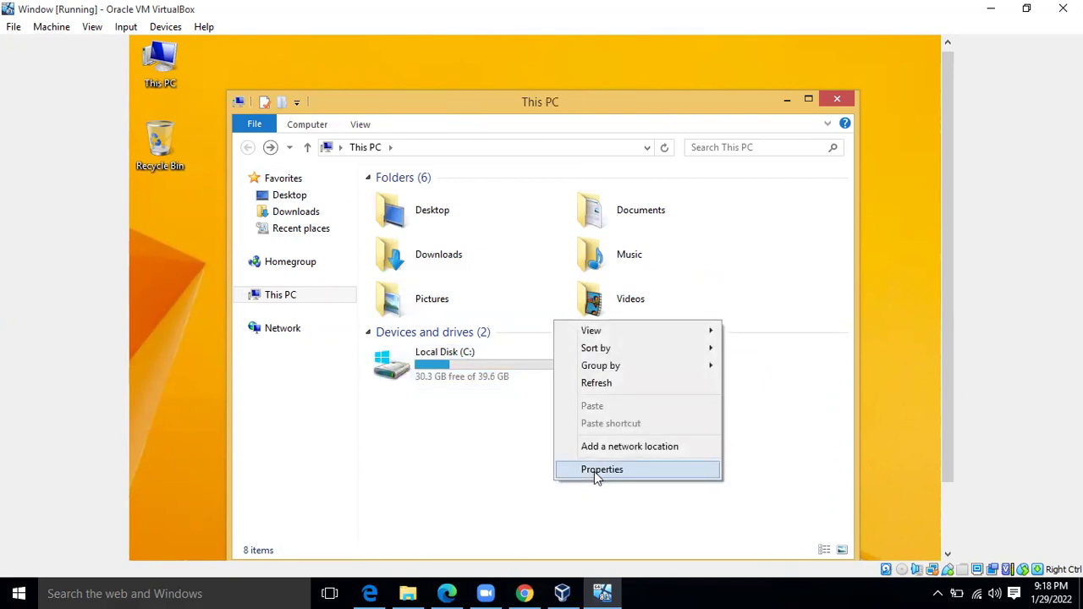
pyautogui.click(594, 471)
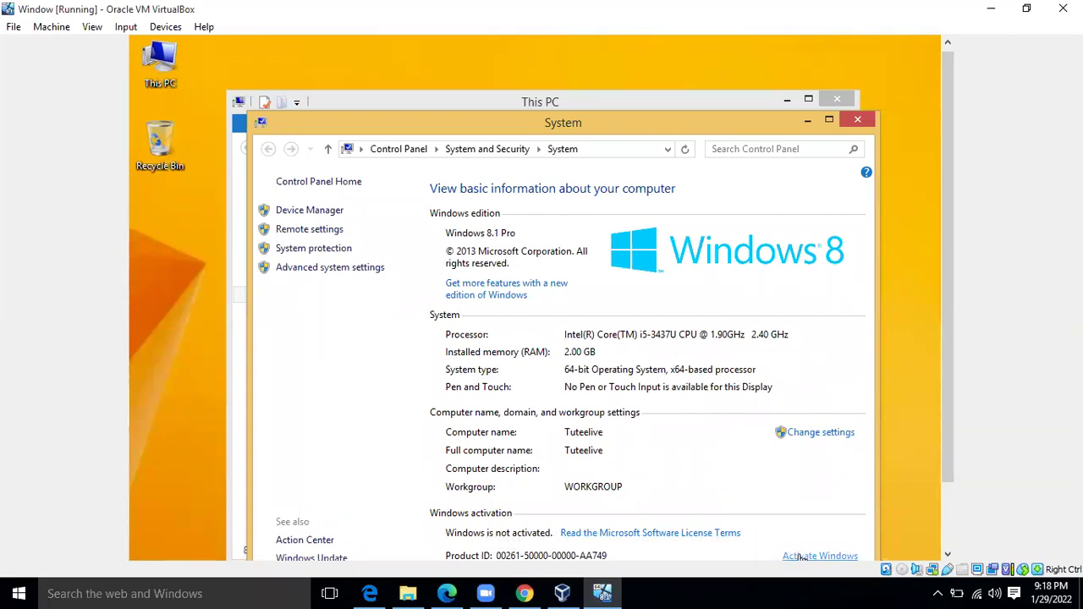
pyautogui.click(801, 556)
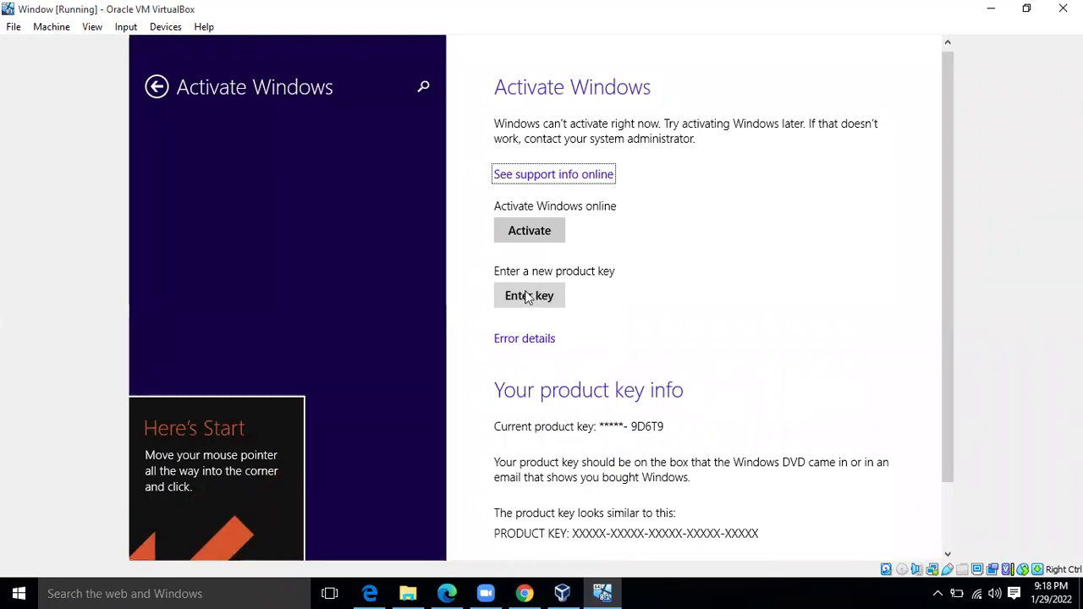
pyautogui.click(156, 88)
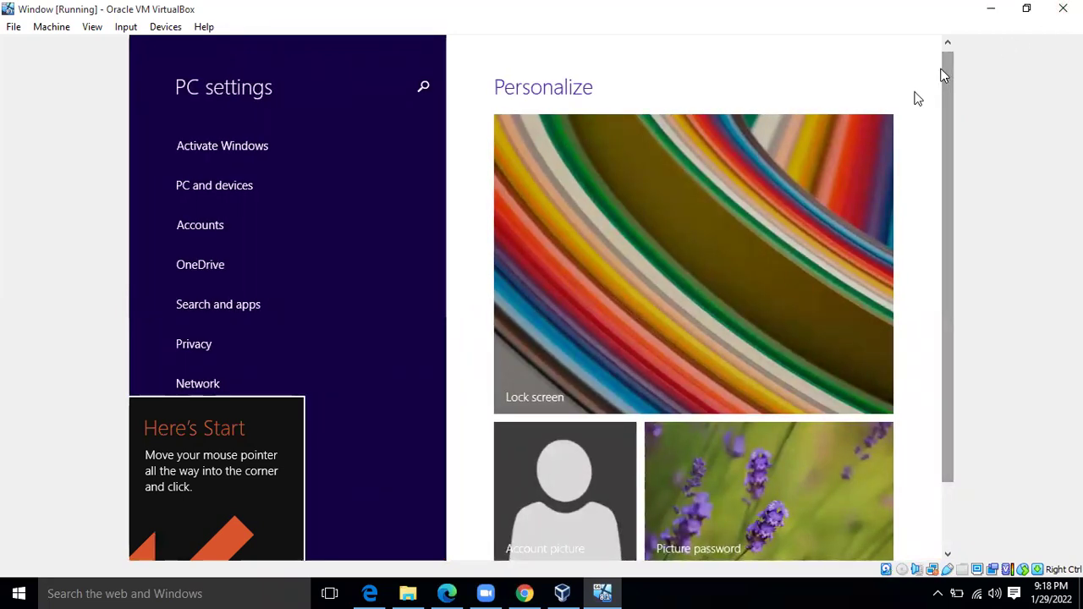
pyautogui.hotkey('alt', 'F4')
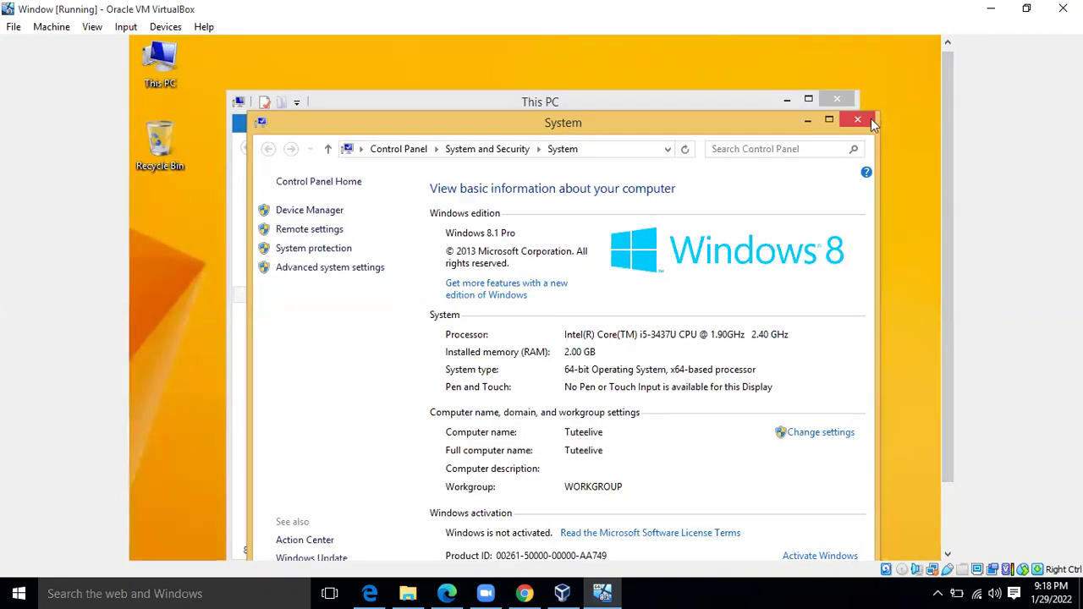
# Check and cancel the Microsoft Basic Display Adapter driver update, then close Device Manager and System
pyautogui.click(332, 213)
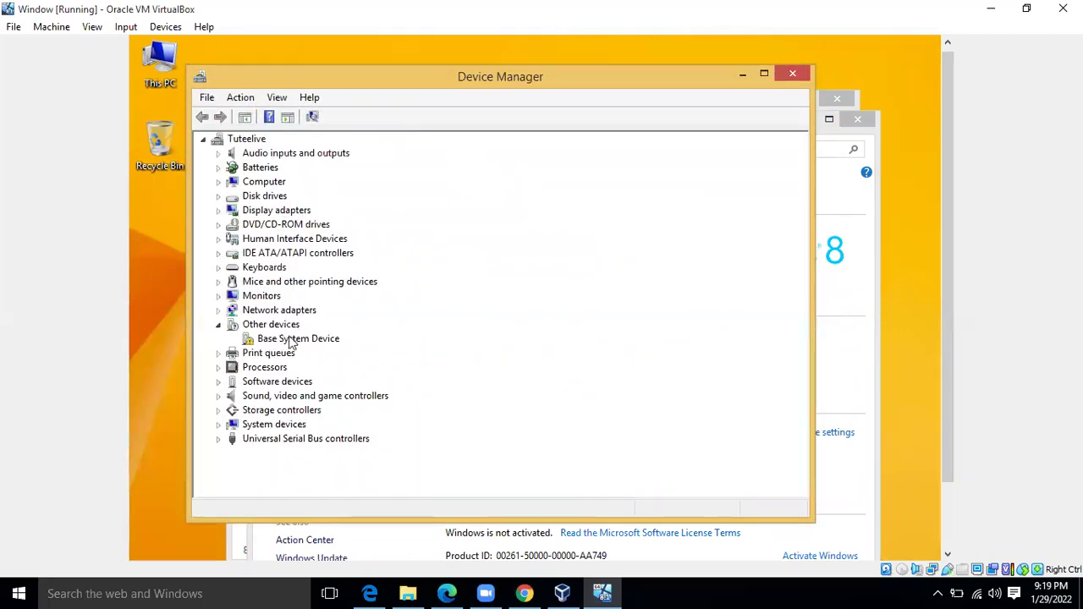
pyautogui.click(274, 211)
pyautogui.doubleClick(274, 217)
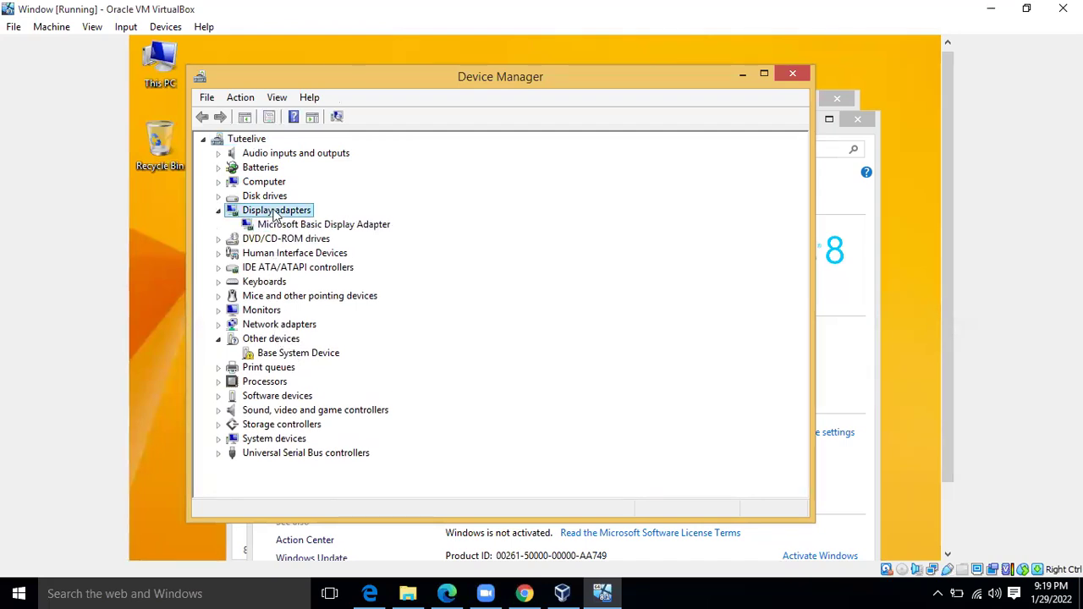
pyautogui.rightClick(319, 226)
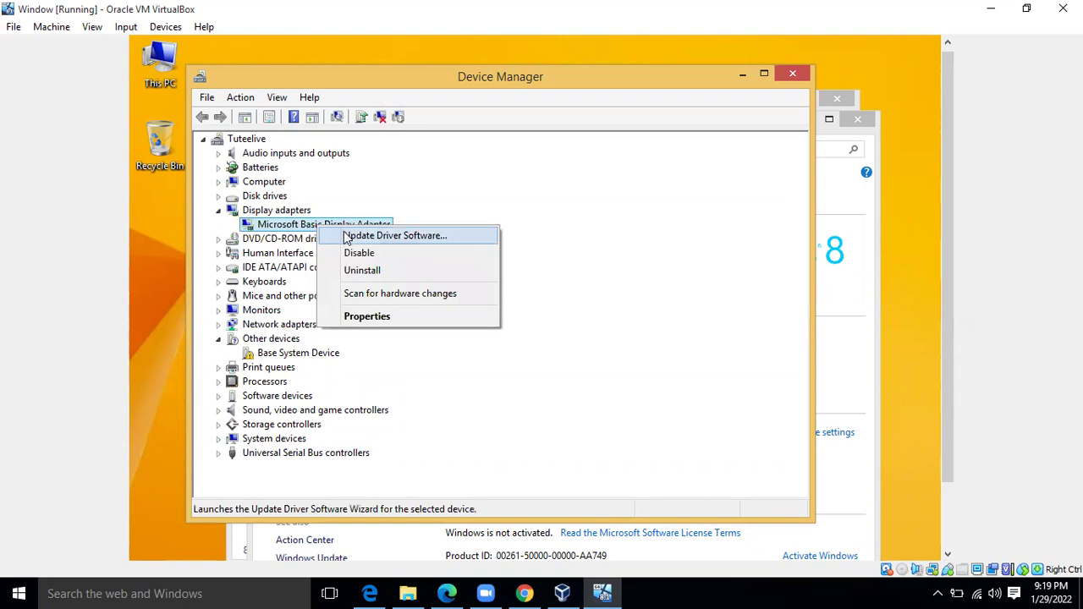
pyautogui.click(347, 237)
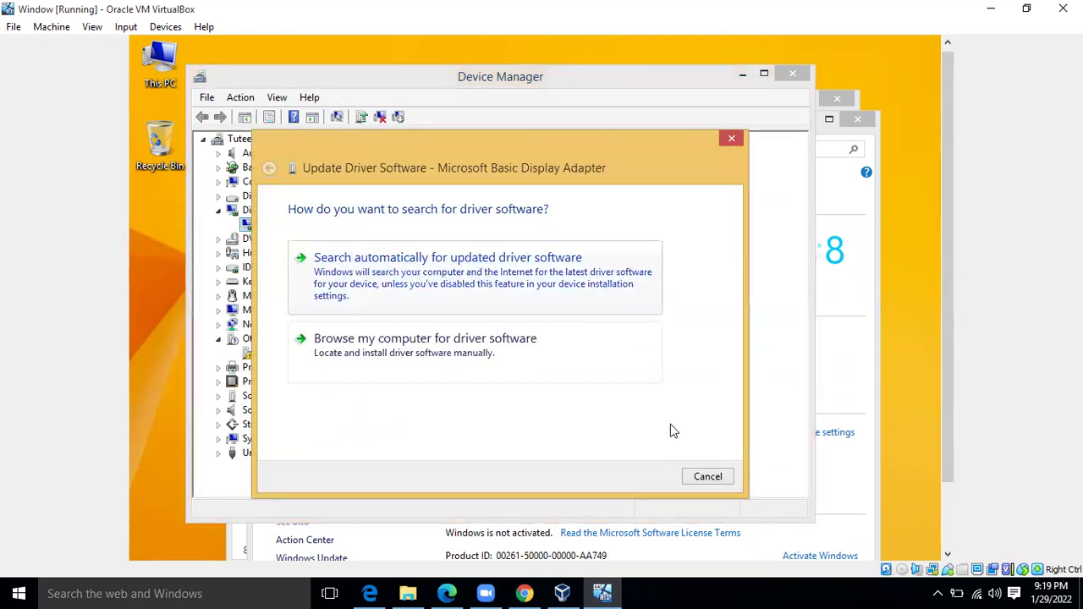
pyautogui.click(708, 478)
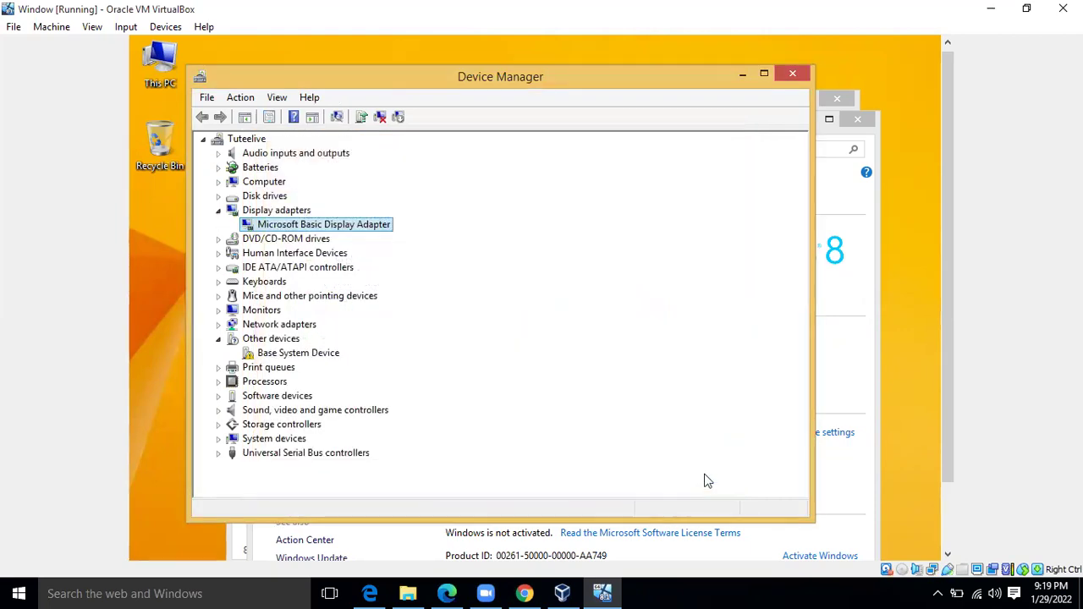
pyautogui.click(795, 74)
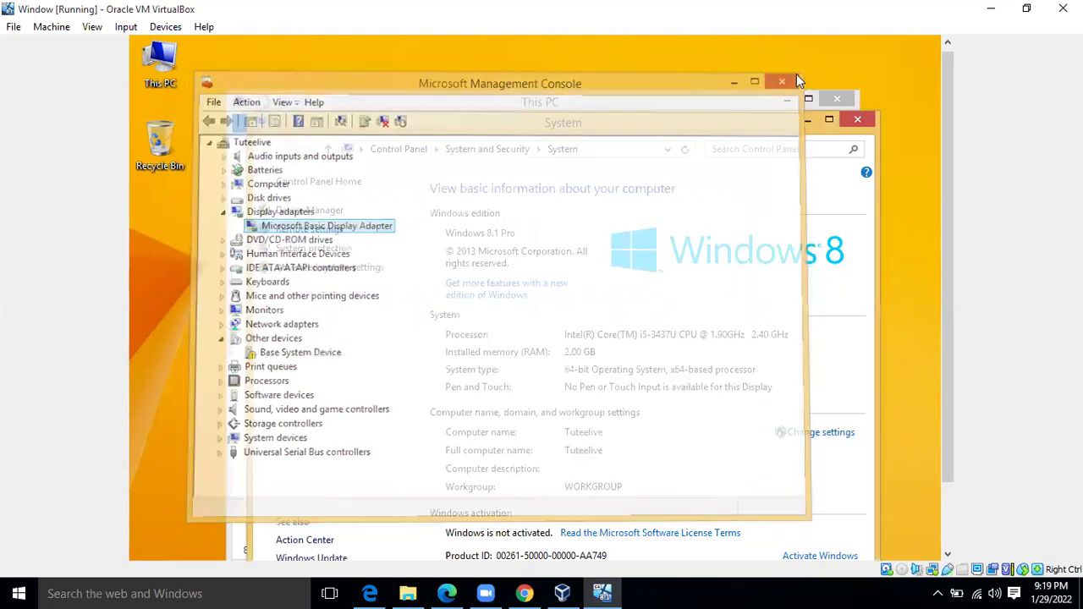
pyautogui.click(855, 121)
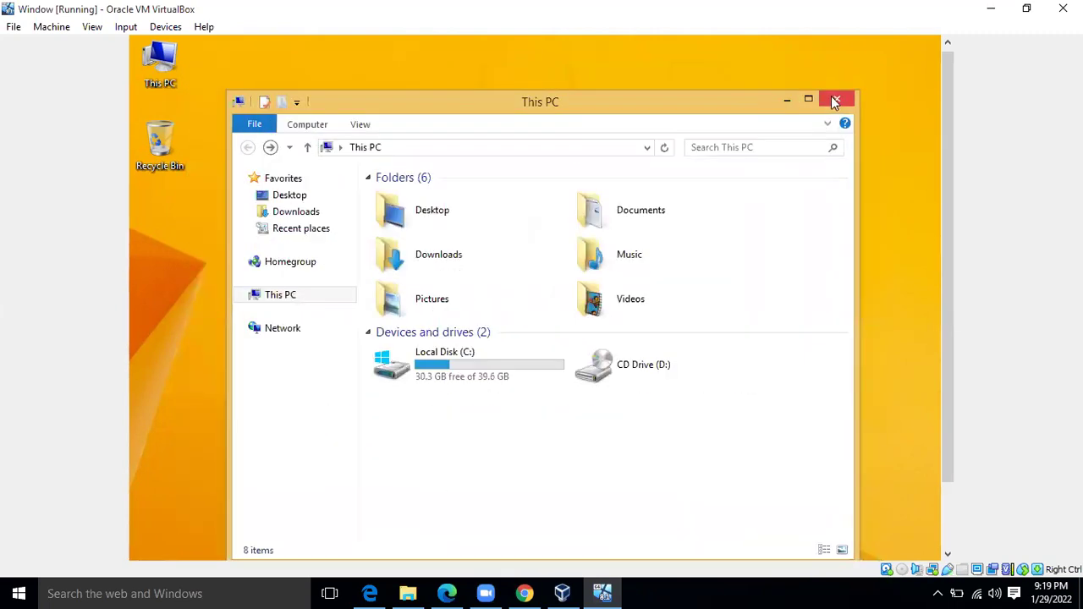
# Close This PC, minimize the VM, and start a new Edge tab with 'hp'
pyautogui.click(835, 101)
pyautogui.click(989, 9)
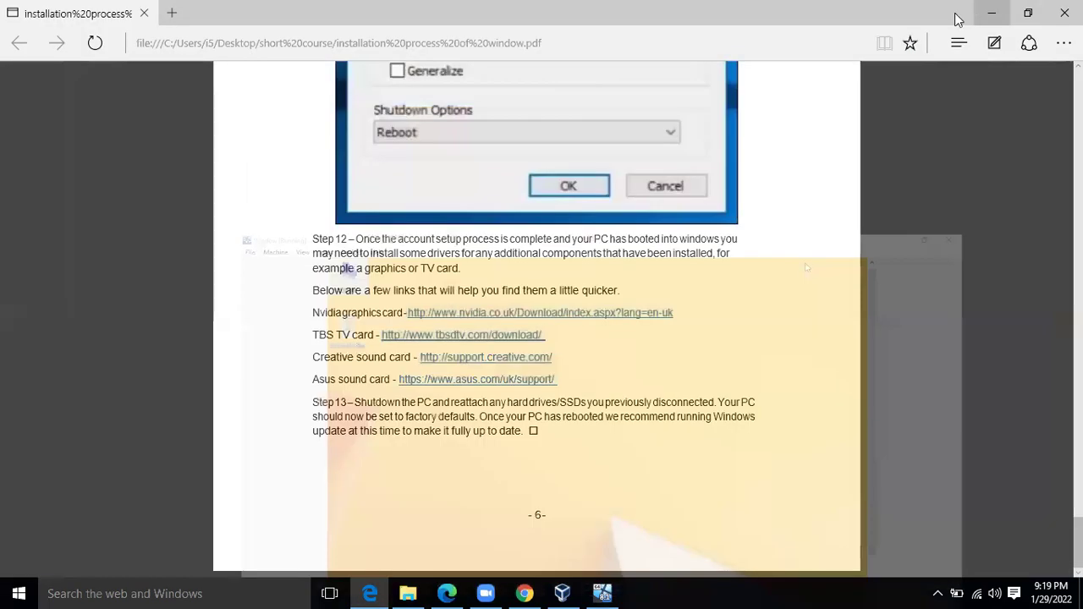
pyautogui.click(172, 13)
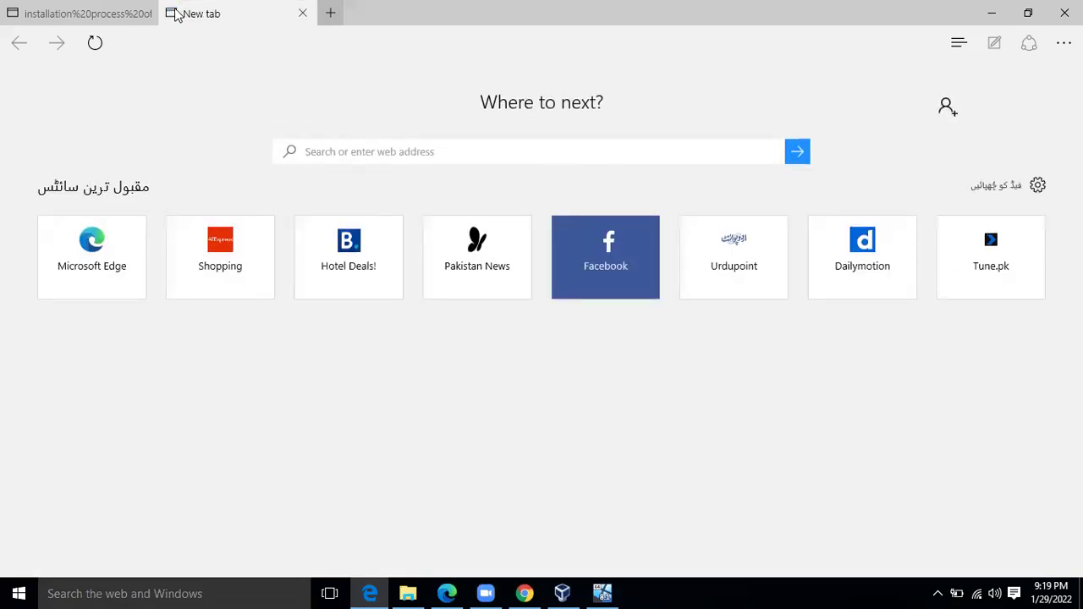
pyautogui.write('hp')
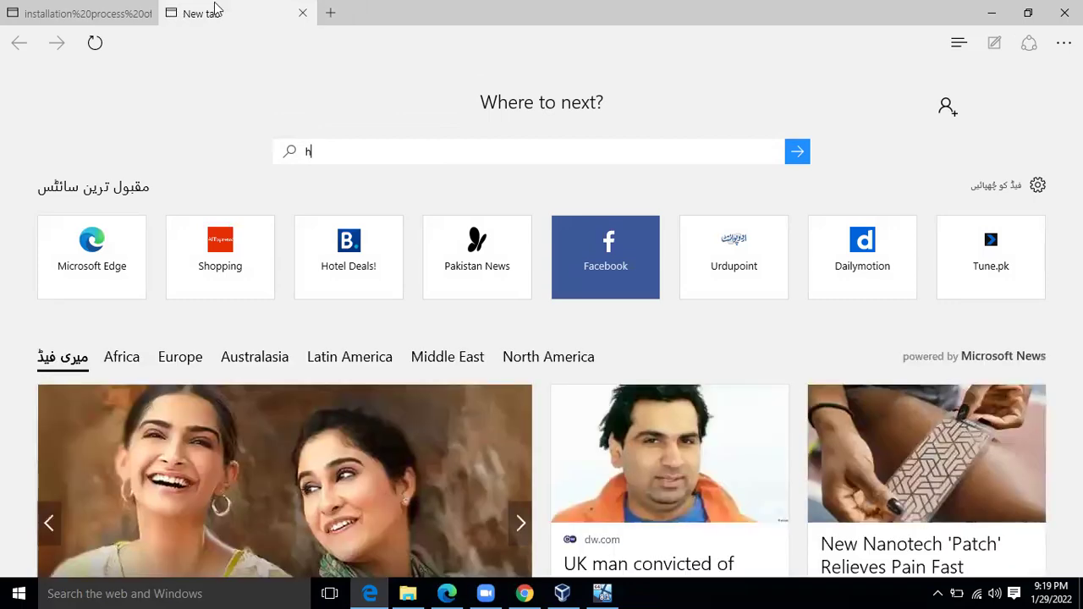
# Load google.com and type 'hp' into the Google search box
pyautogui.click(311, 44)
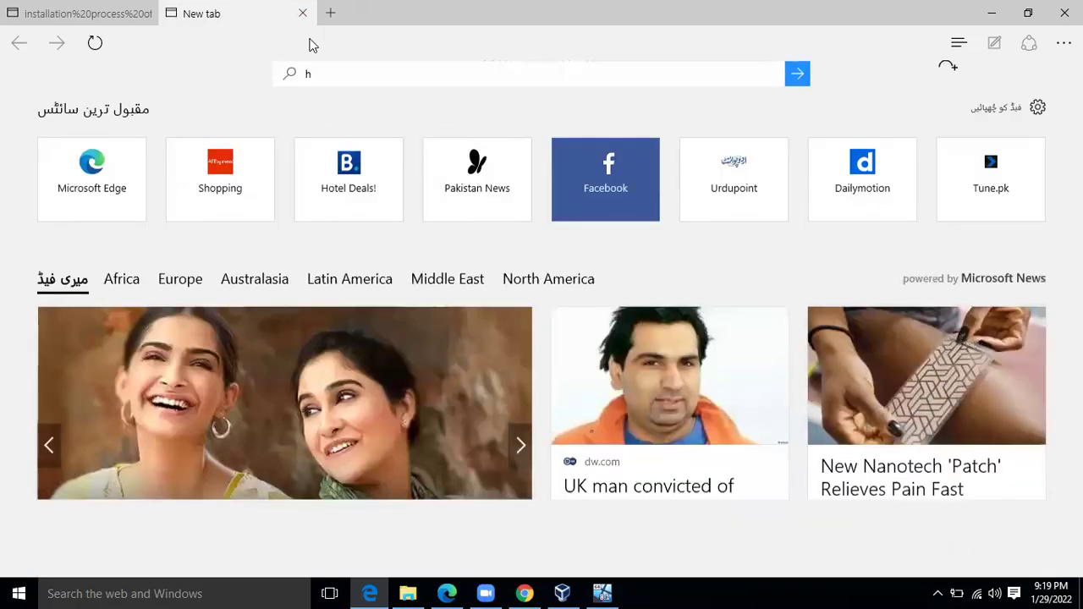
pyautogui.write('google')
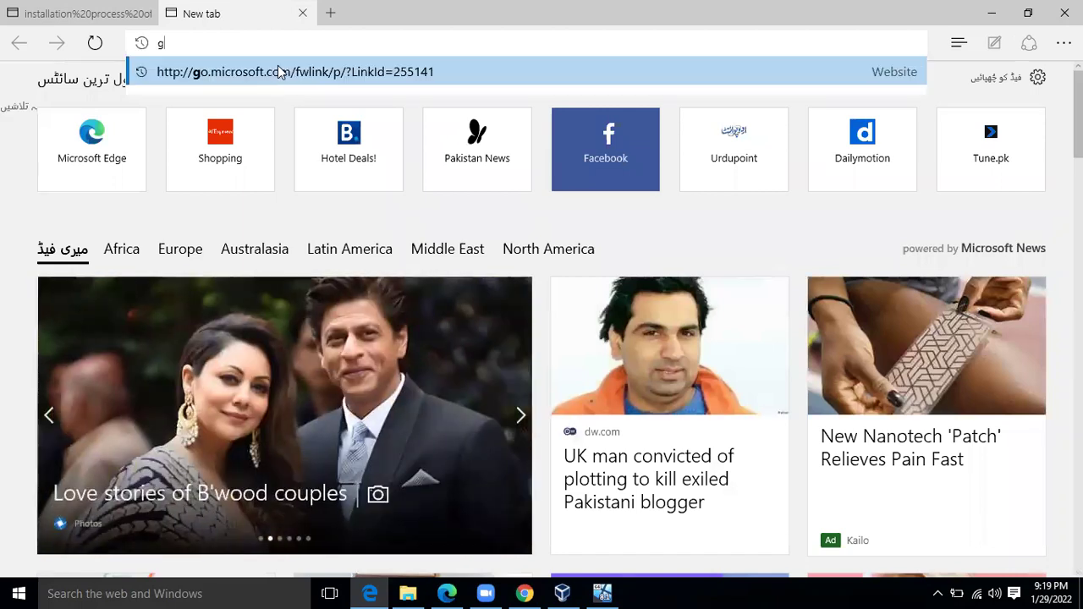
pyautogui.click(278, 76)
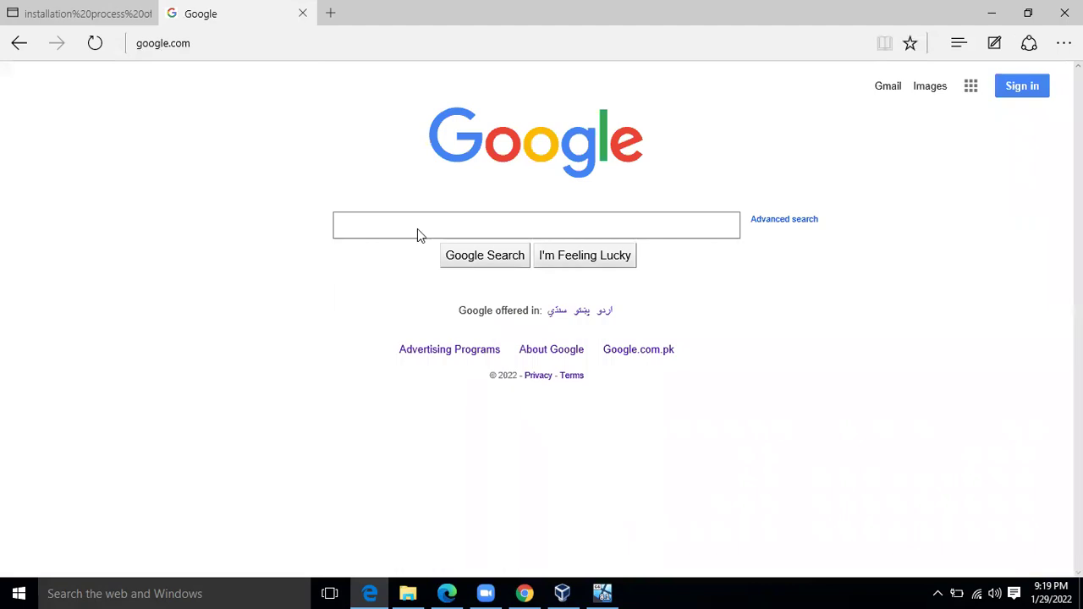
pyautogui.click(428, 222)
pyautogui.write('hp')
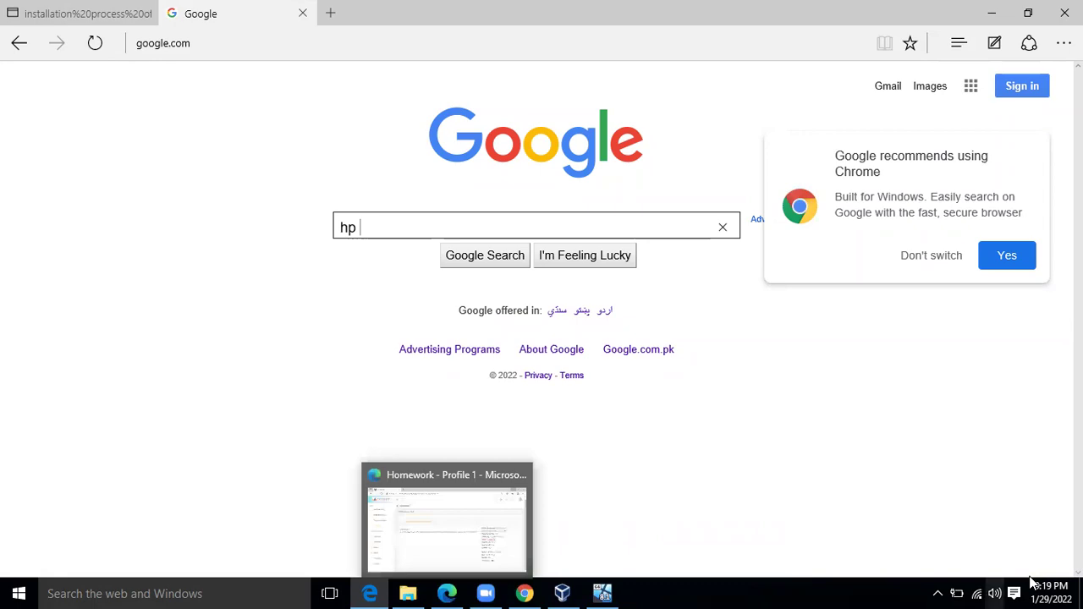
# Show the desktop, open the short course folder, and view then close This PC's system properties
pyautogui.click(1081, 592)
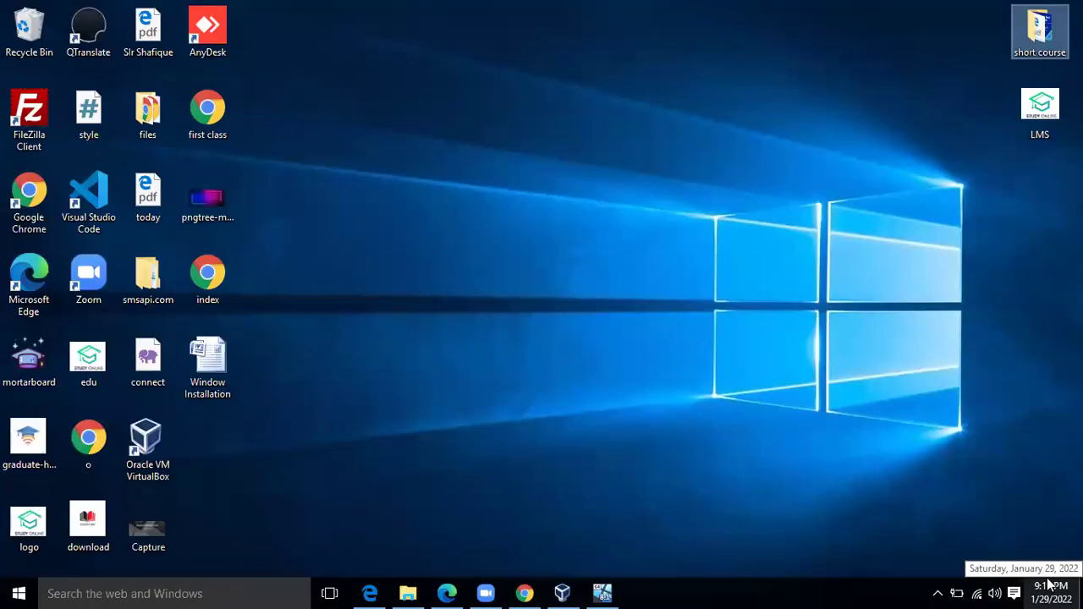
pyautogui.click(408, 593)
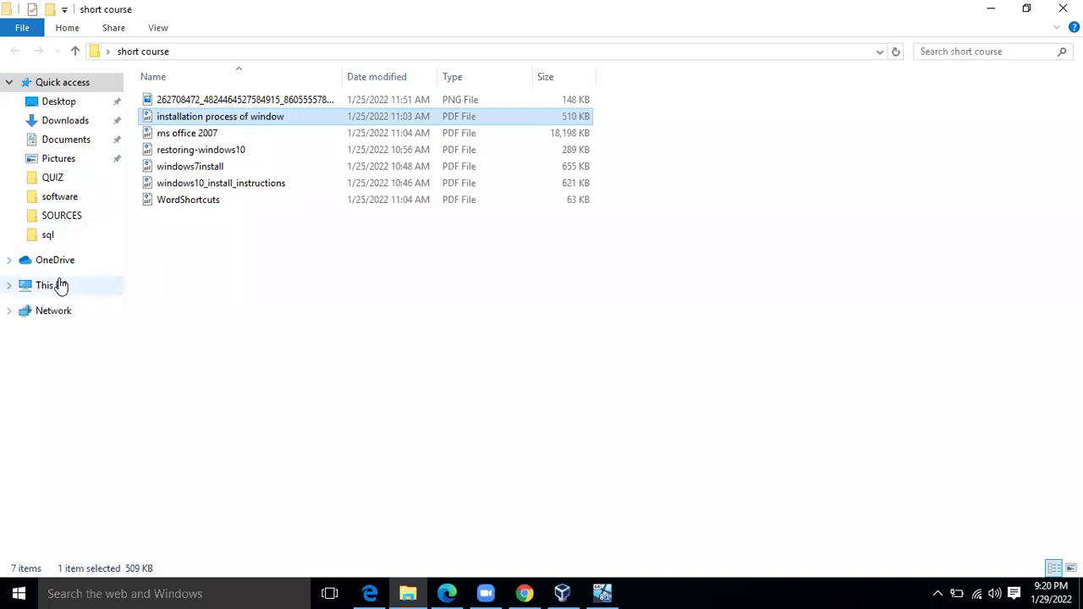
pyautogui.rightClick(61, 285)
pyautogui.click(136, 487)
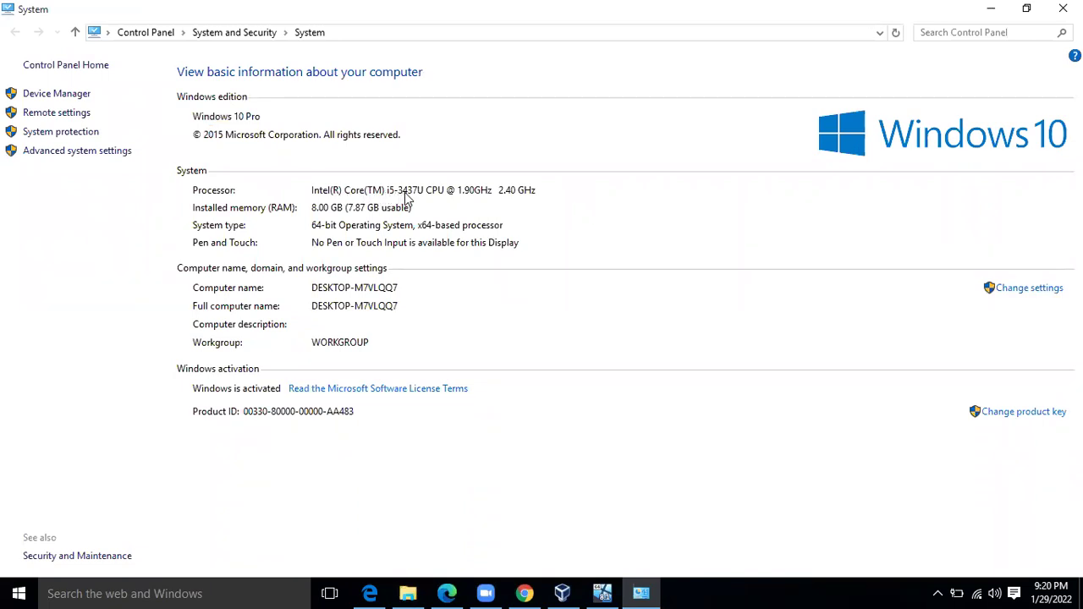
pyautogui.click(1064, 9)
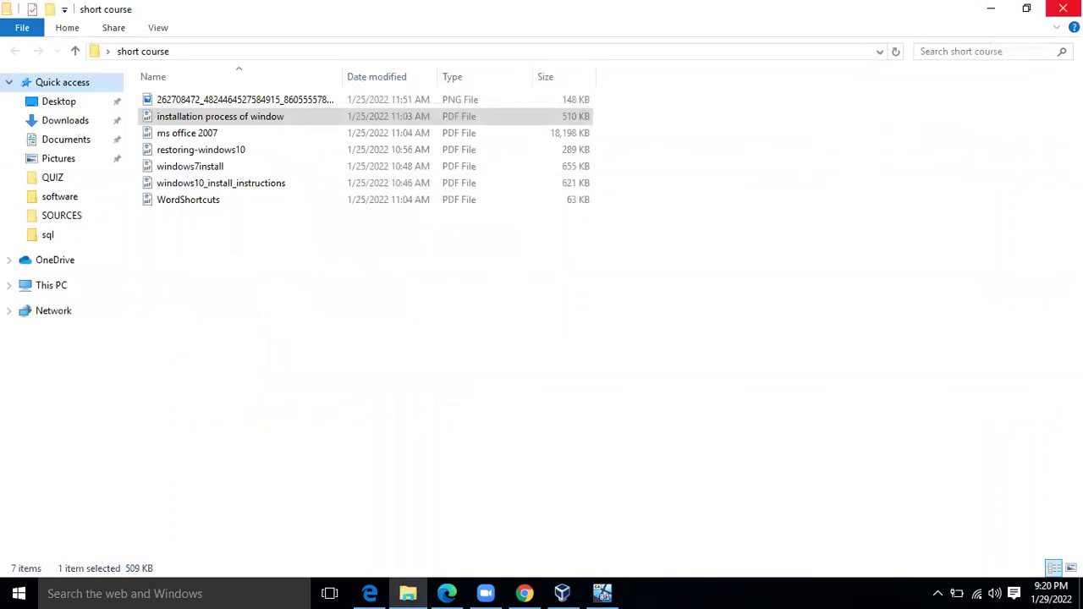
# Search Windows for 'dxdiag' and run it
pyautogui.click(147, 593)
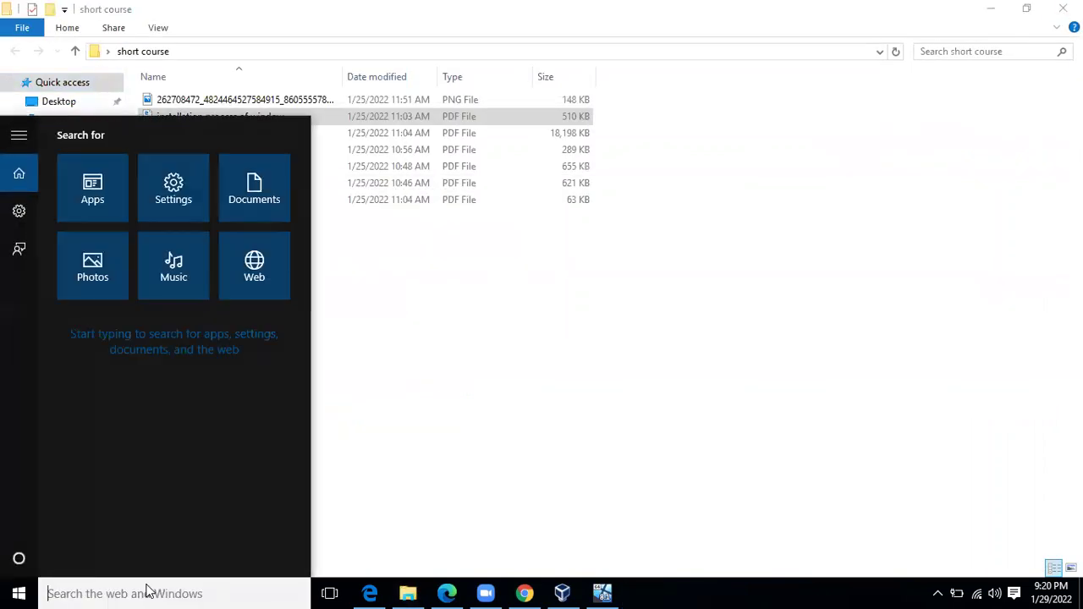
pyautogui.write('dx')
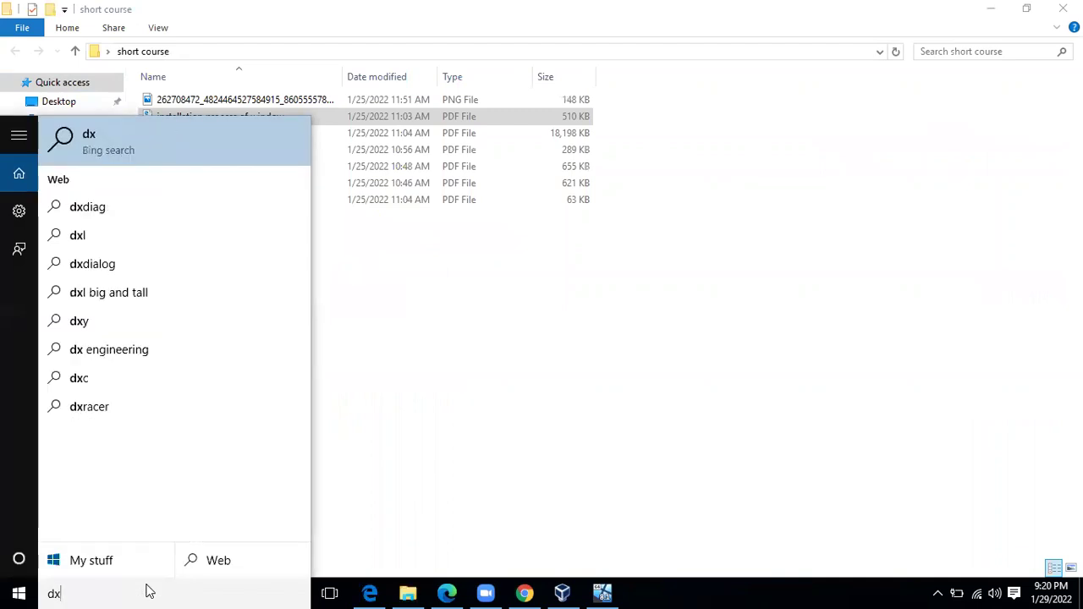
pyautogui.write('diaf')
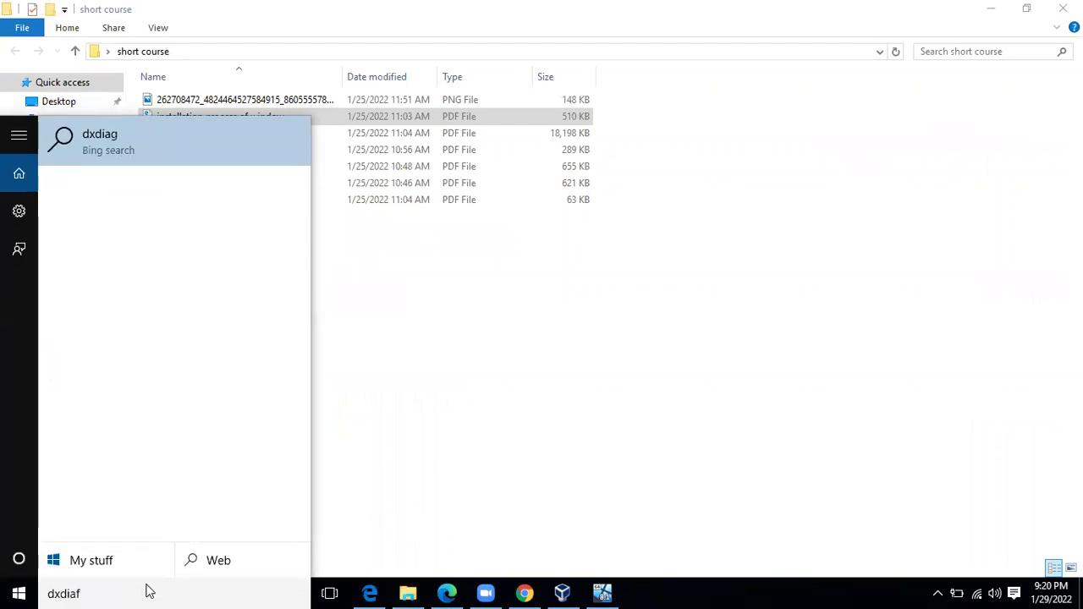
pyautogui.press('BackSpace')
pyautogui.write('g')
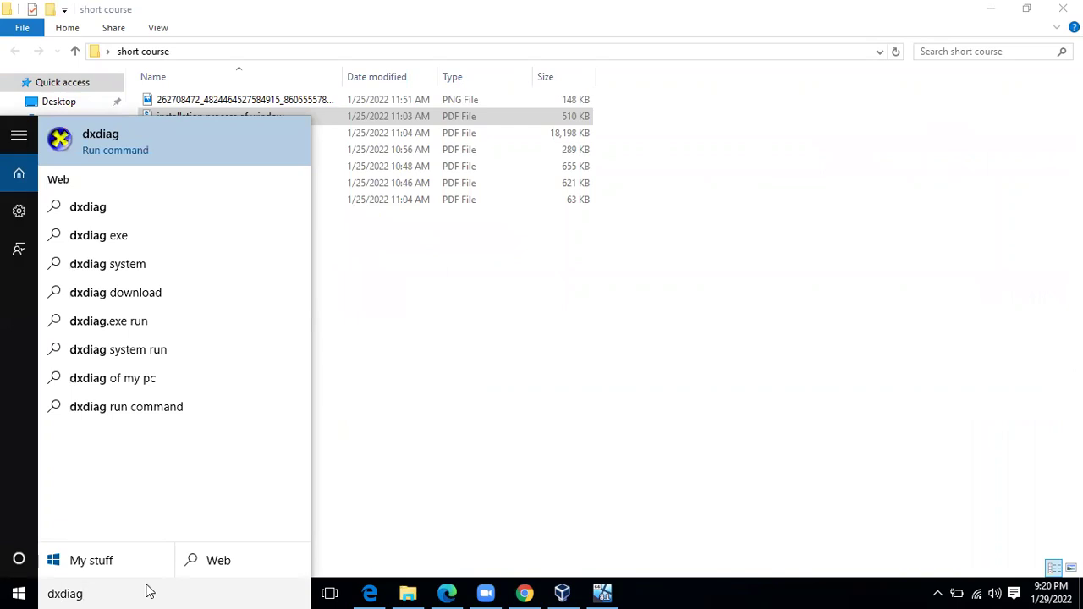
pyautogui.press('Return')
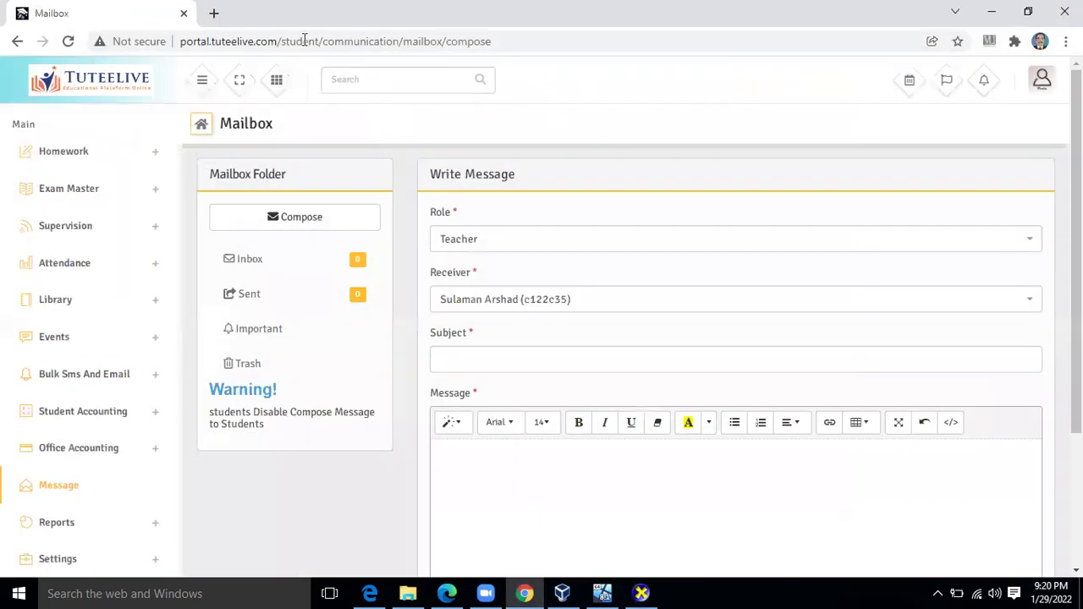
# Search 'hp 9470m drivers' and open the HP support, Driver Scape and DriverGuide results in new tabs
pyautogui.click(212, 15)
pyautogui.write('h')
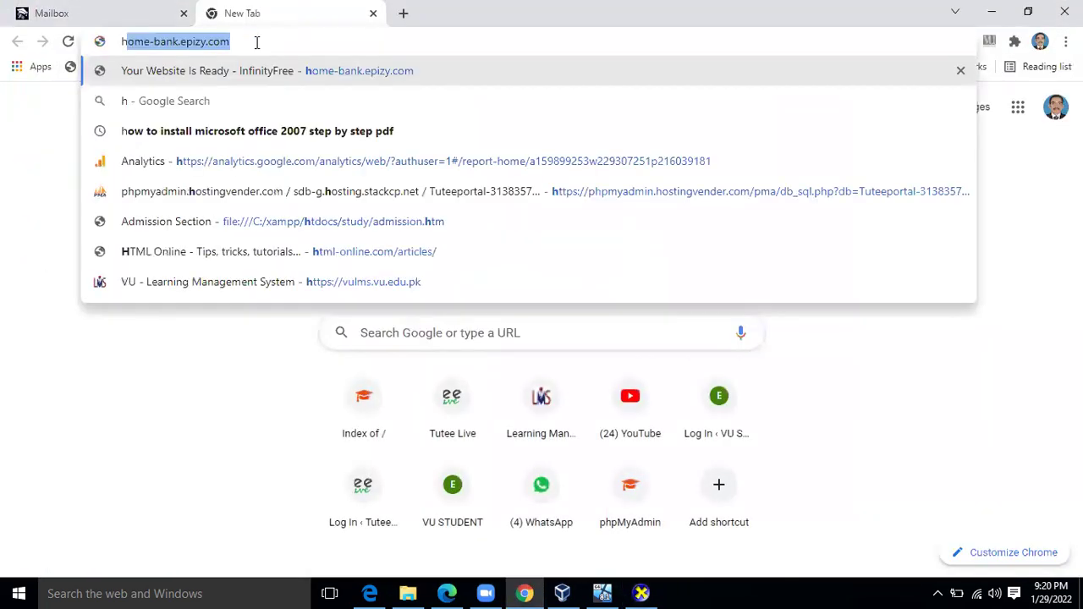
pyautogui.write('p 94')
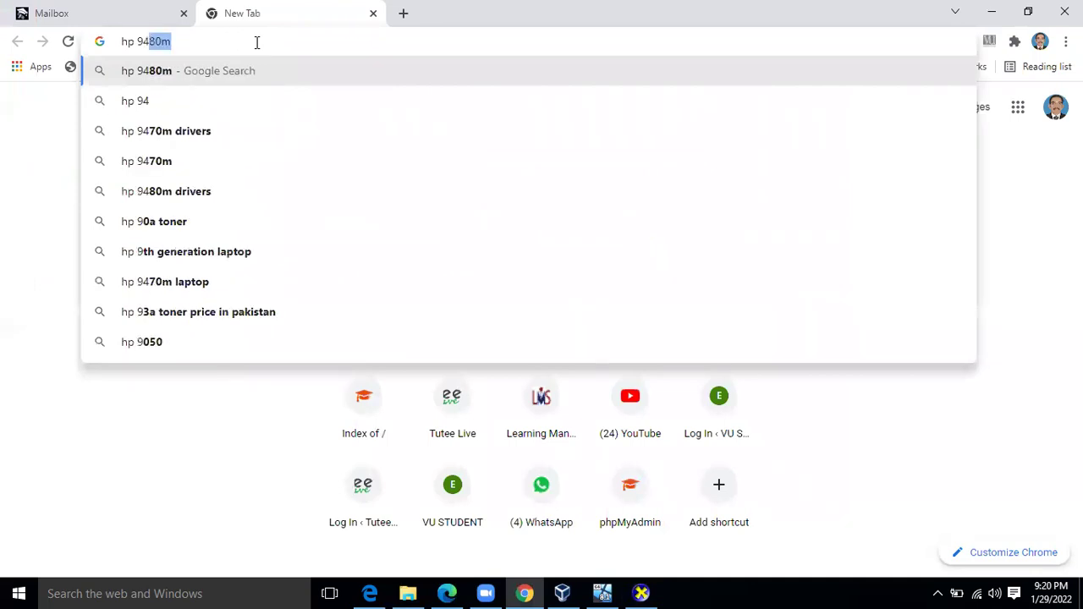
pyautogui.write('70')
pyautogui.press('Down')
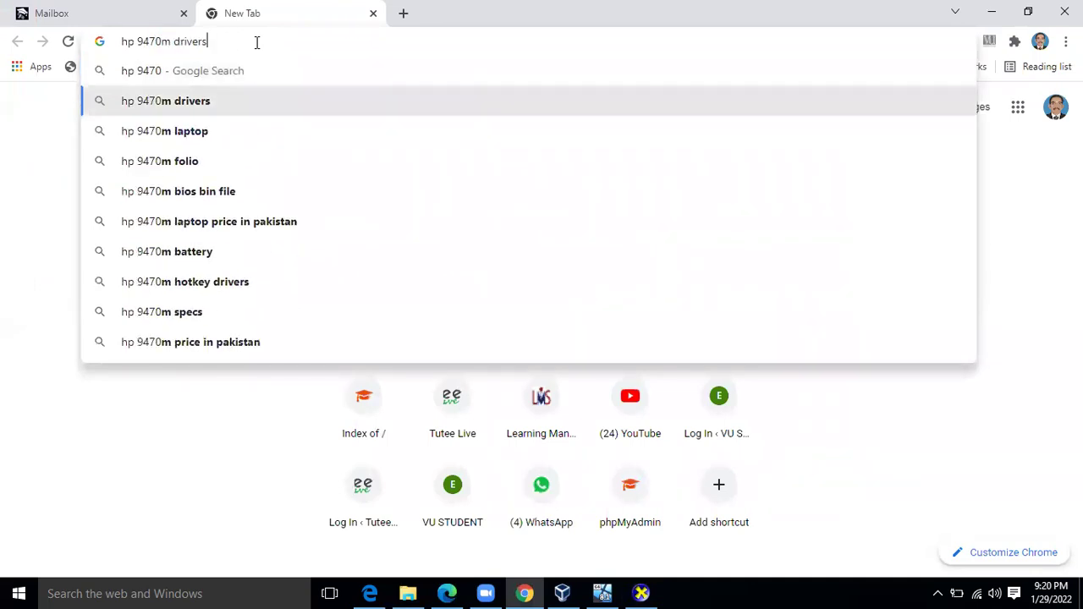
pyautogui.press('Return')
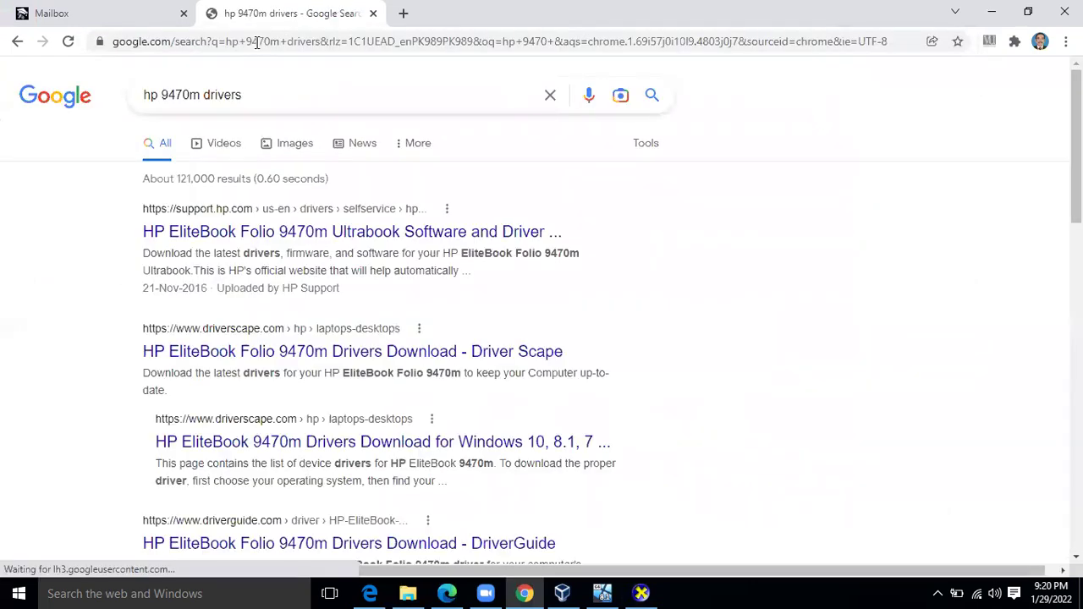
pyautogui.rightClick(247, 234)
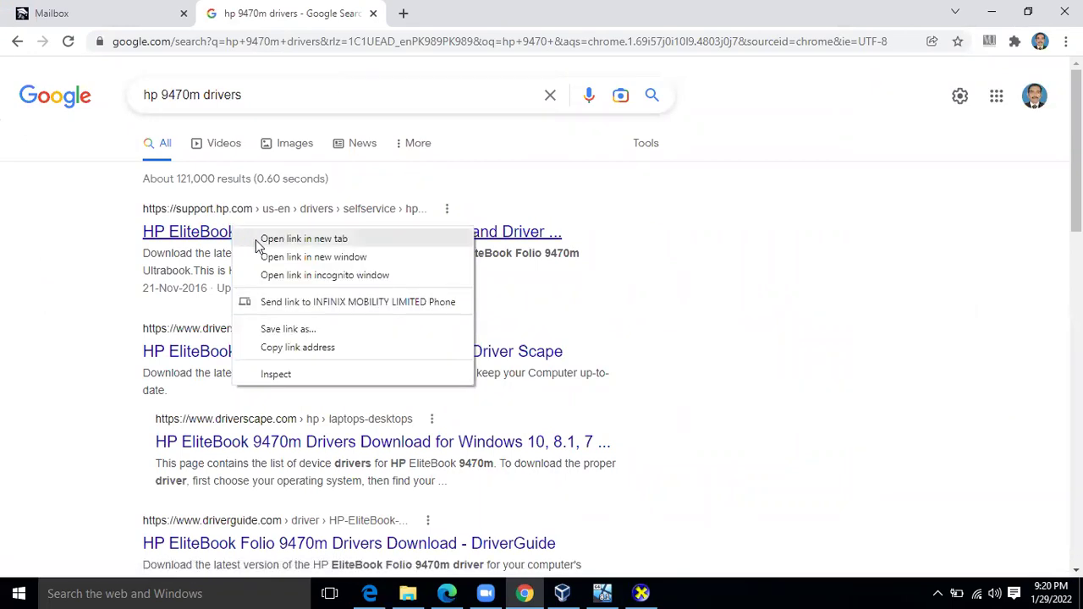
pyautogui.click(258, 242)
pyautogui.rightClick(269, 355)
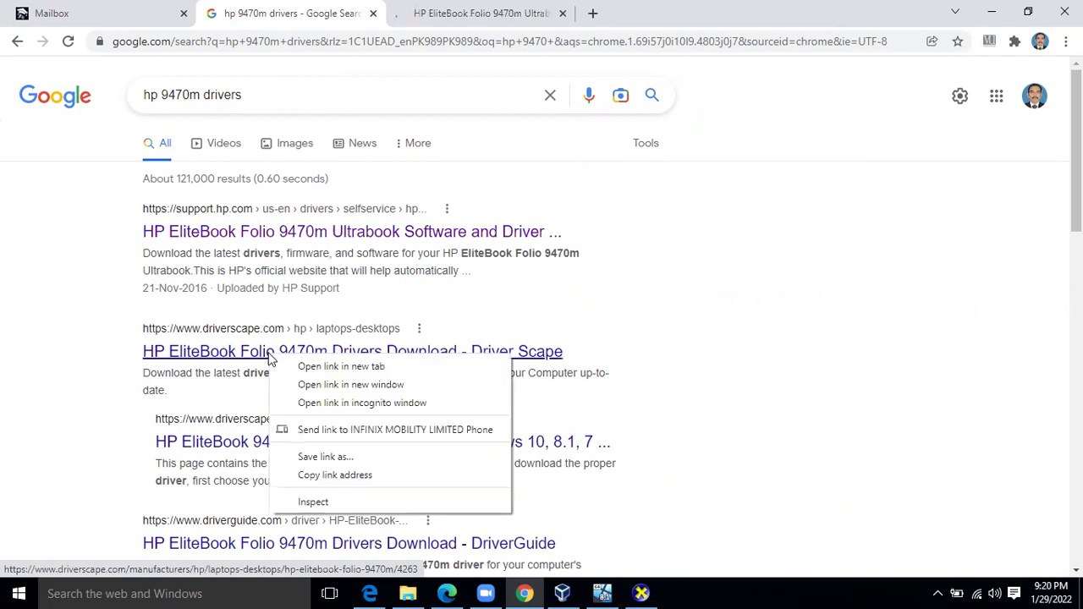
pyautogui.click(310, 368)
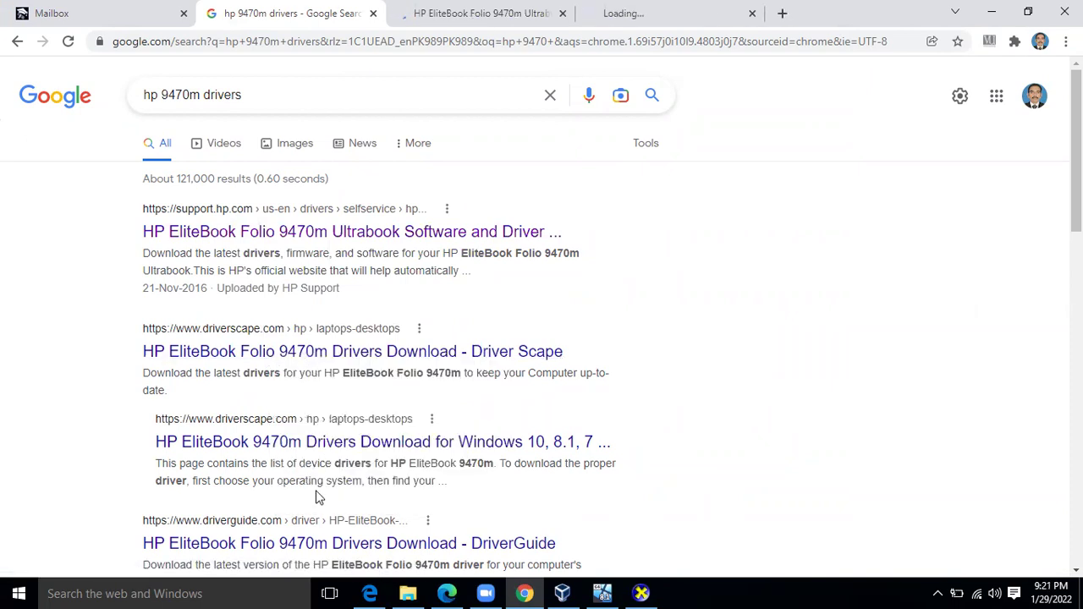
pyautogui.rightClick(293, 544)
pyautogui.click(347, 391)
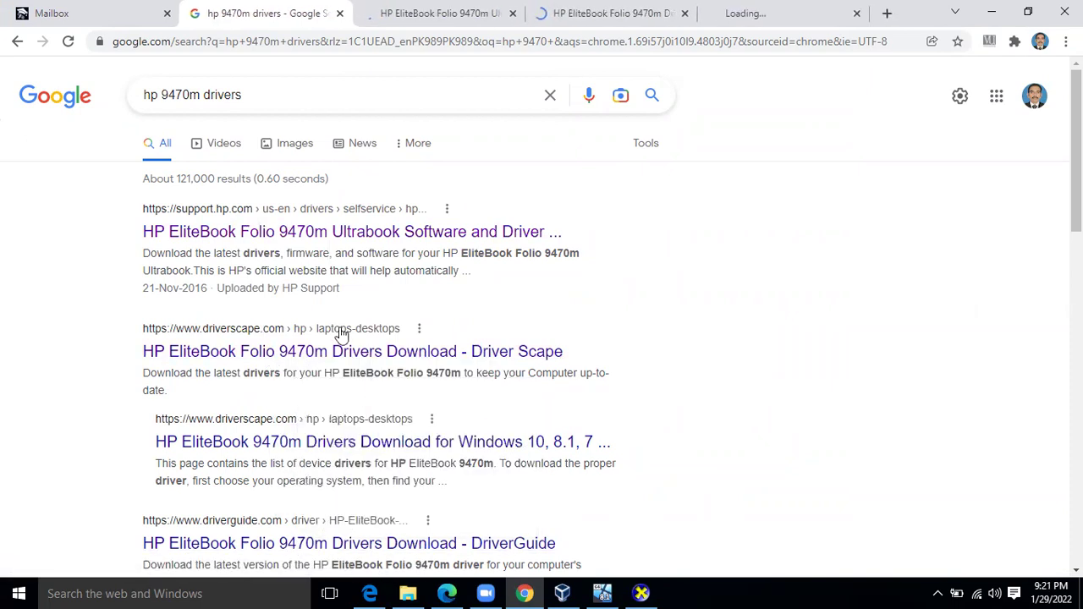
# On the HP support page, submit Windows 10 (64-bit) as the operating system
pyautogui.click(376, 12)
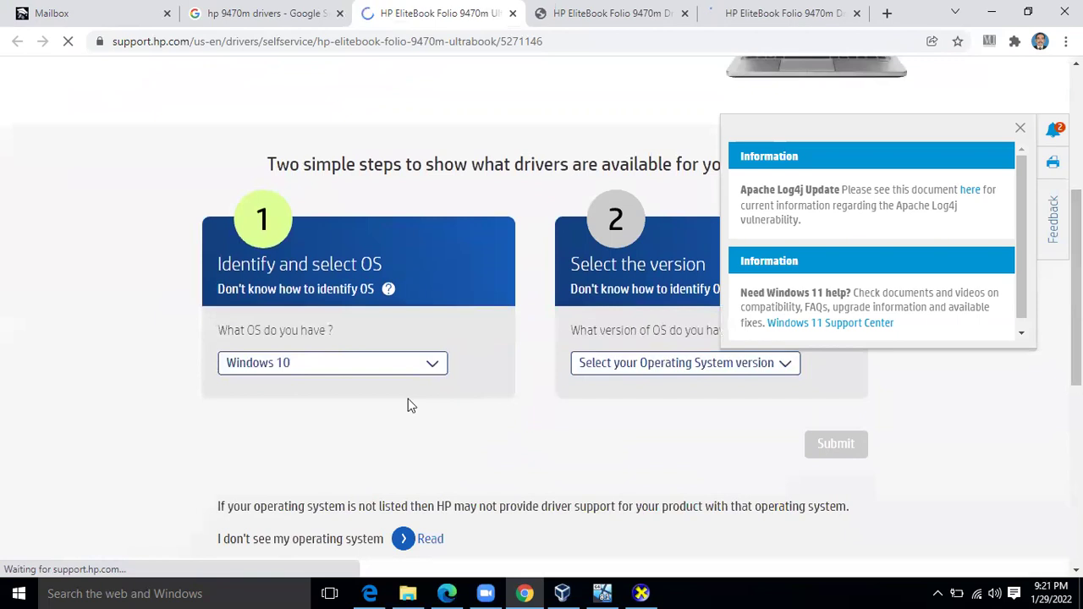
pyautogui.click(306, 364)
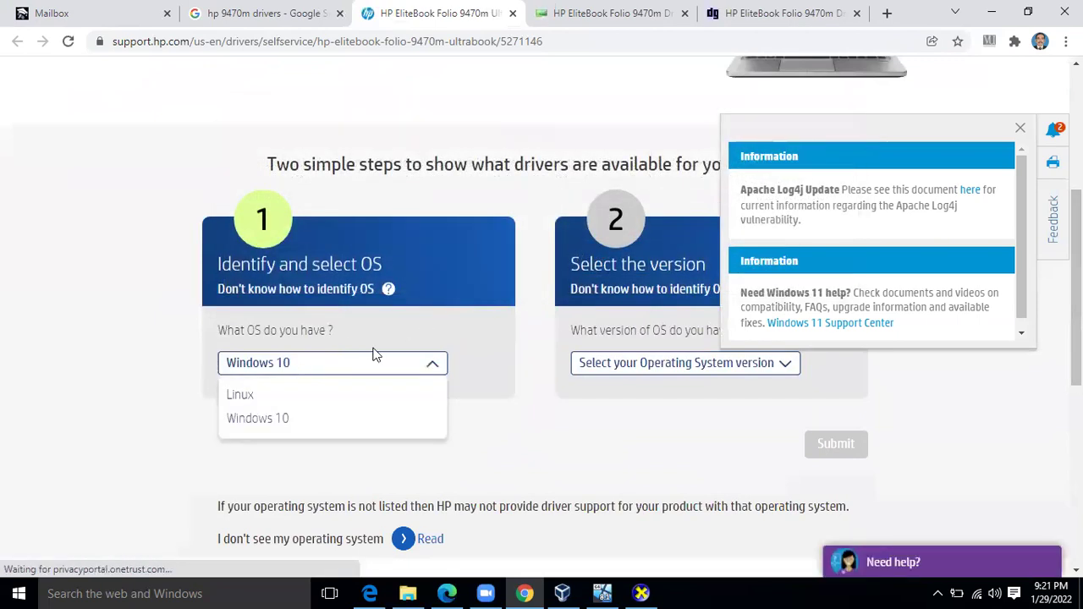
pyautogui.click(330, 375)
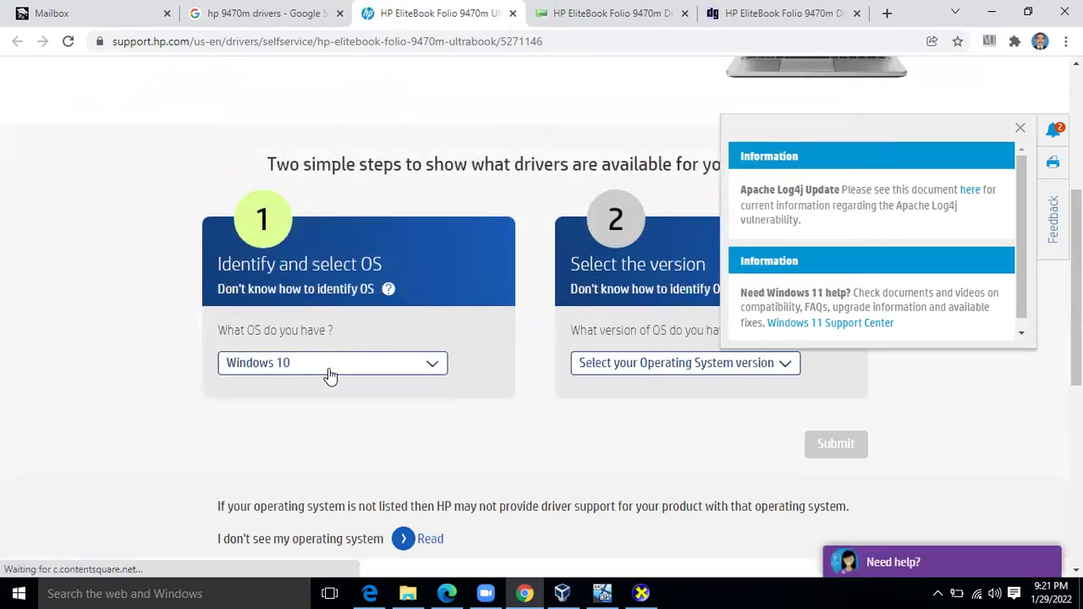
pyautogui.click(618, 371)
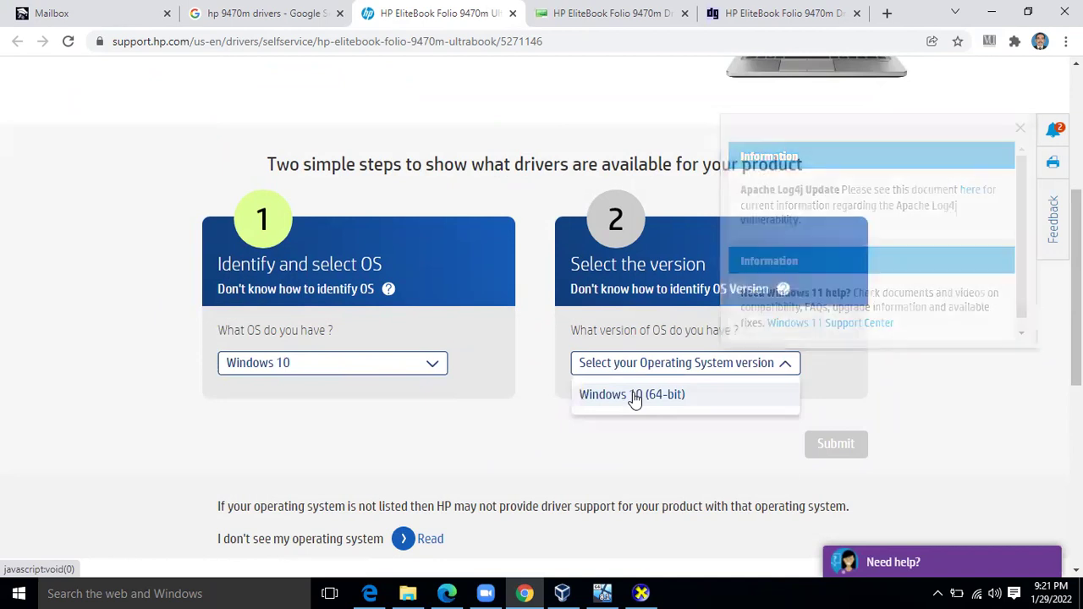
pyautogui.click(635, 396)
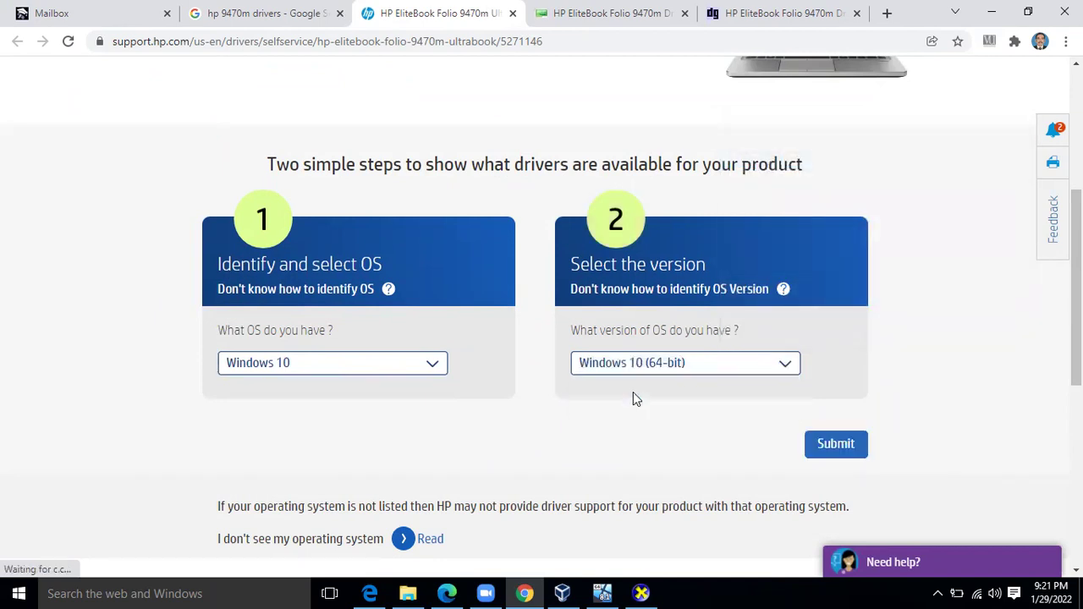
pyautogui.click(825, 446)
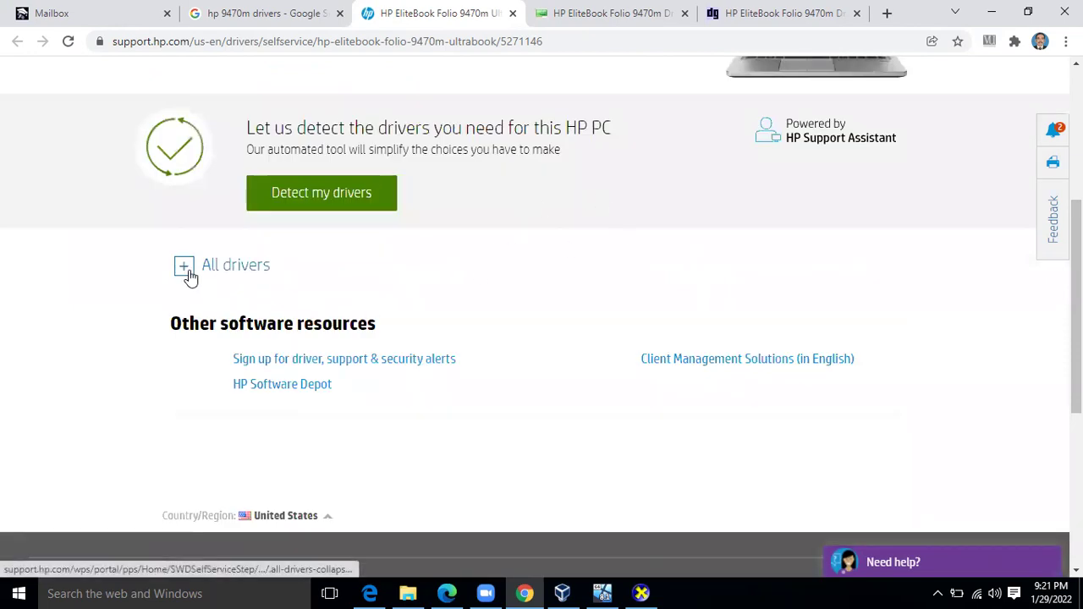
# Expand the All drivers list and try HP's automatic driver detection
pyautogui.click(185, 273)
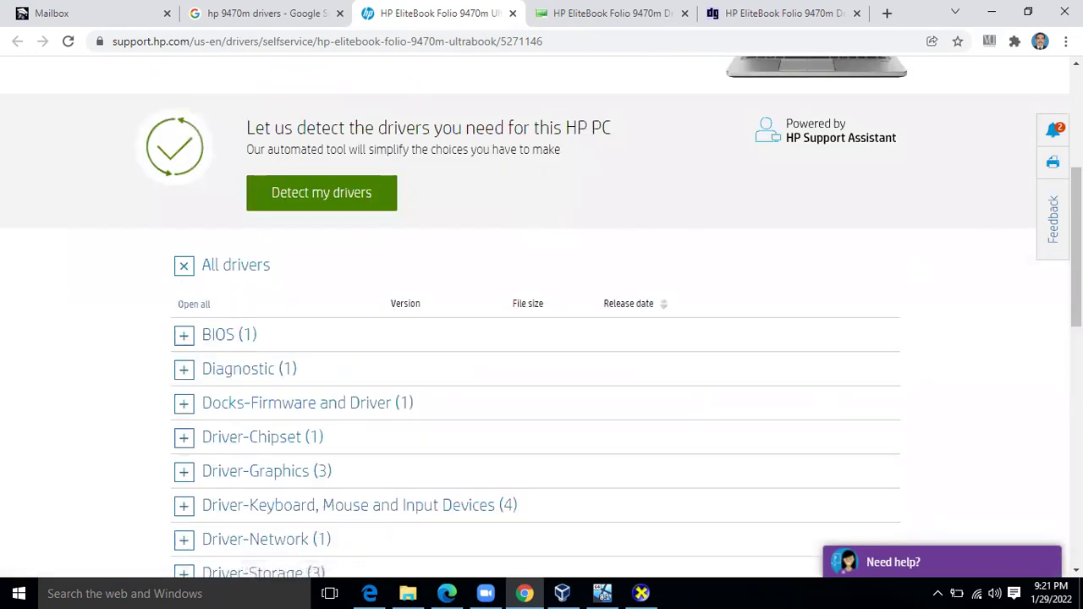
pyautogui.scroll(-3, 541, 318)
pyautogui.scroll(2, 542, 318)
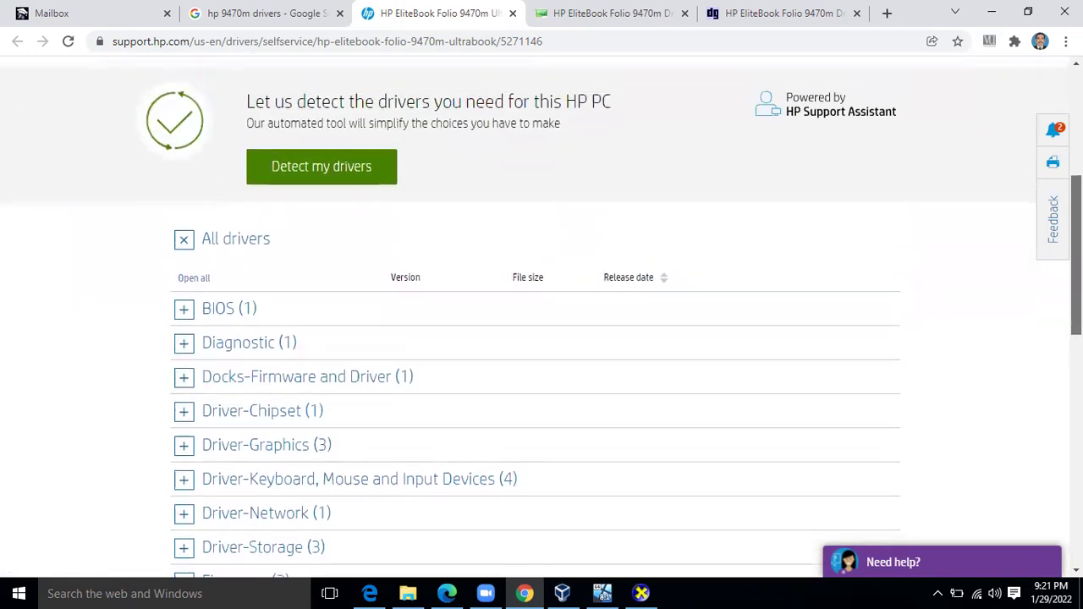
pyautogui.scroll(1, 596, 241)
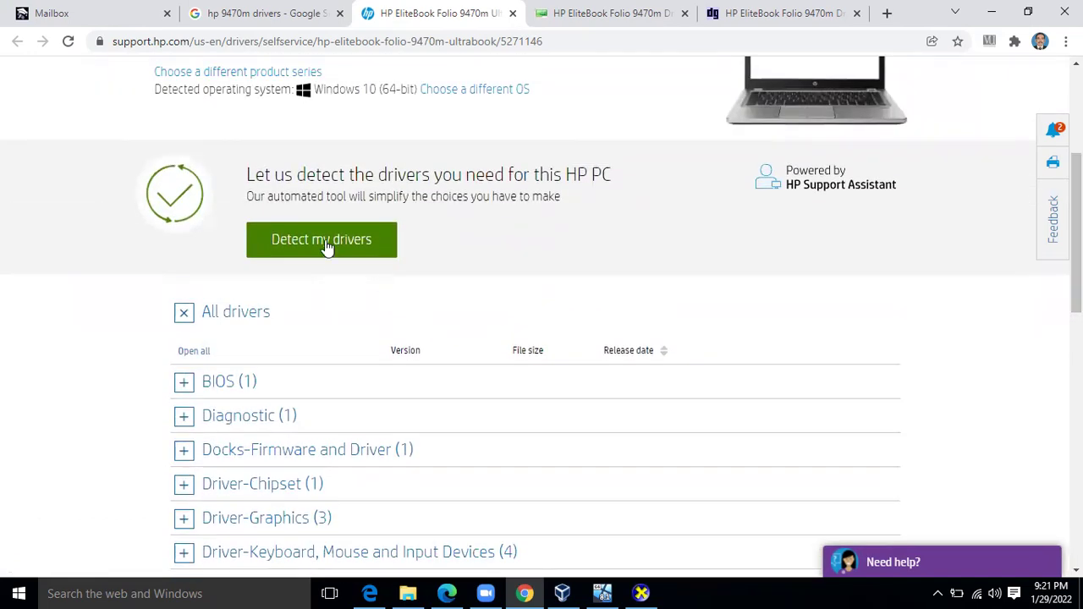
pyautogui.click(371, 240)
pyautogui.scroll(-7, 542, 313)
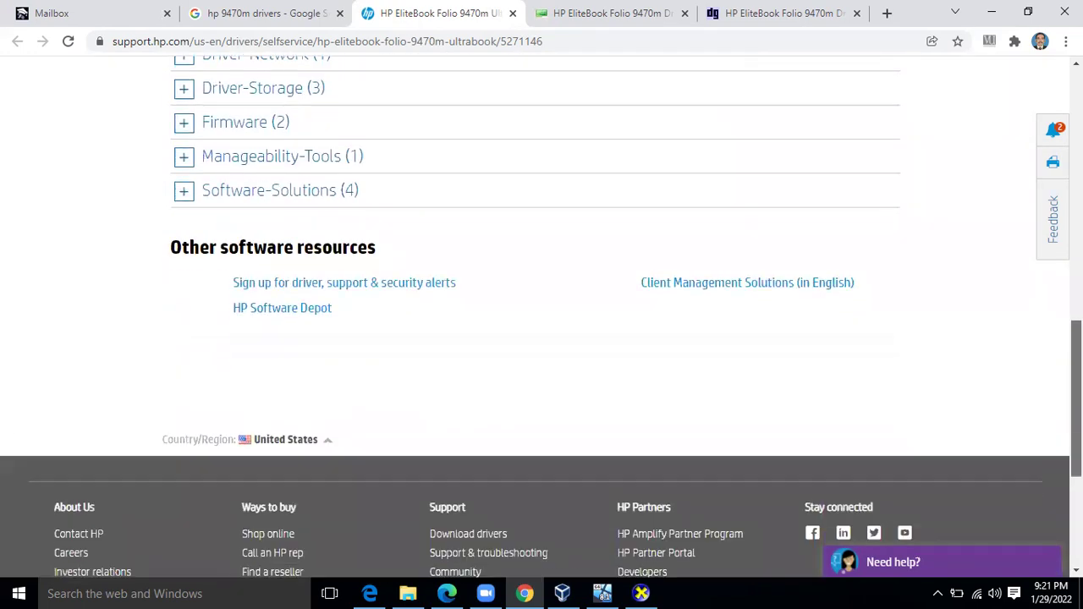
pyautogui.scroll(3, 344, 245)
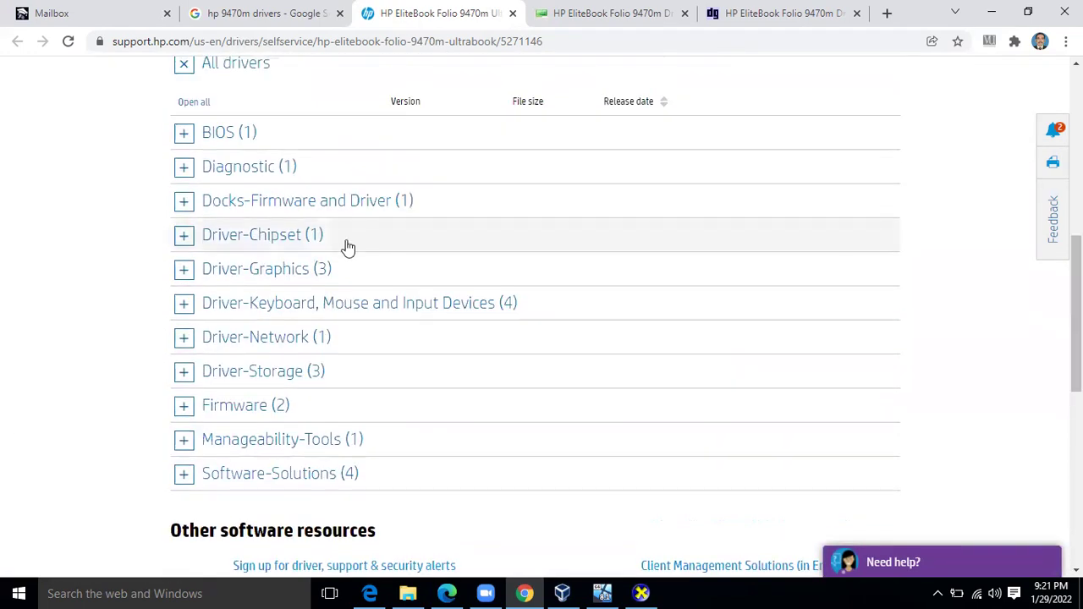
# Under Driver-Graphics, download the Oct 29, 2018 Intel Video Driver and Control Panel
pyautogui.click(185, 270)
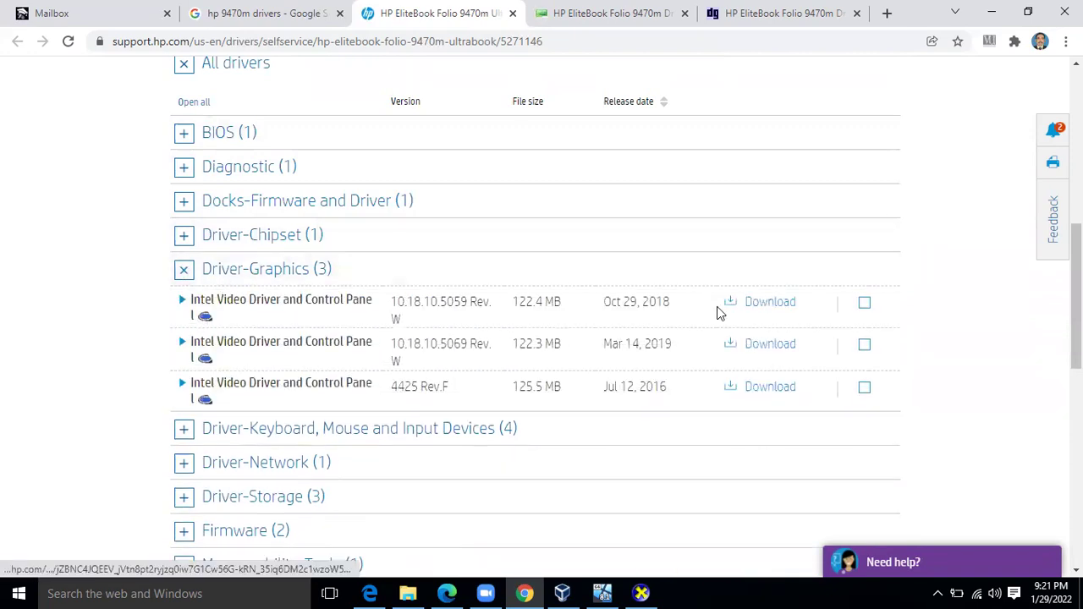
pyautogui.click(864, 303)
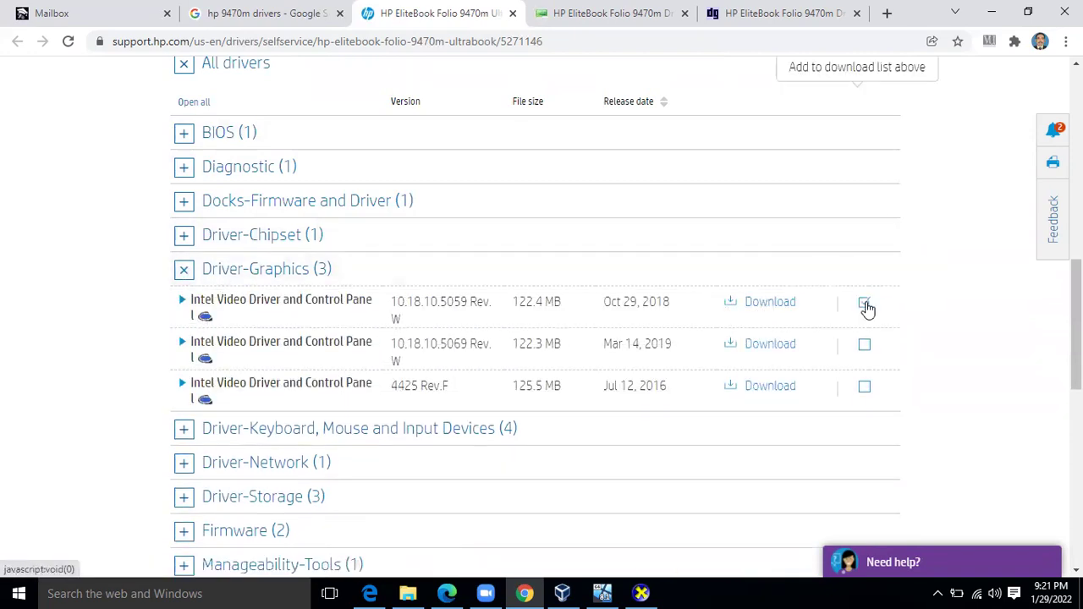
pyautogui.click(781, 303)
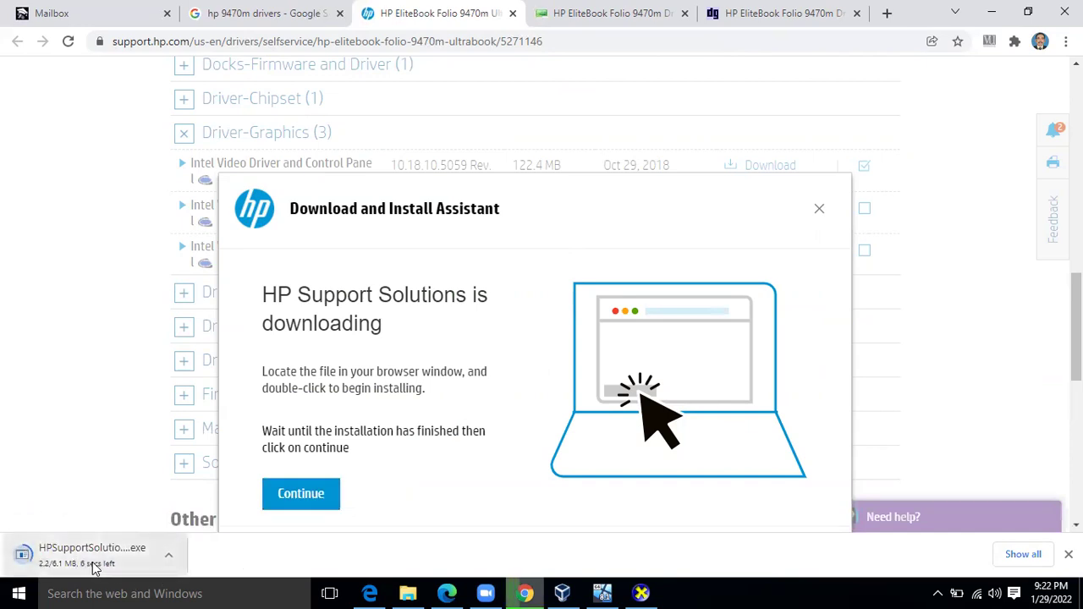
# Skip HP's download assistant and manually download the 122.4 MB Intel Video Driver sp92183.exe
pyautogui.click(818, 210)
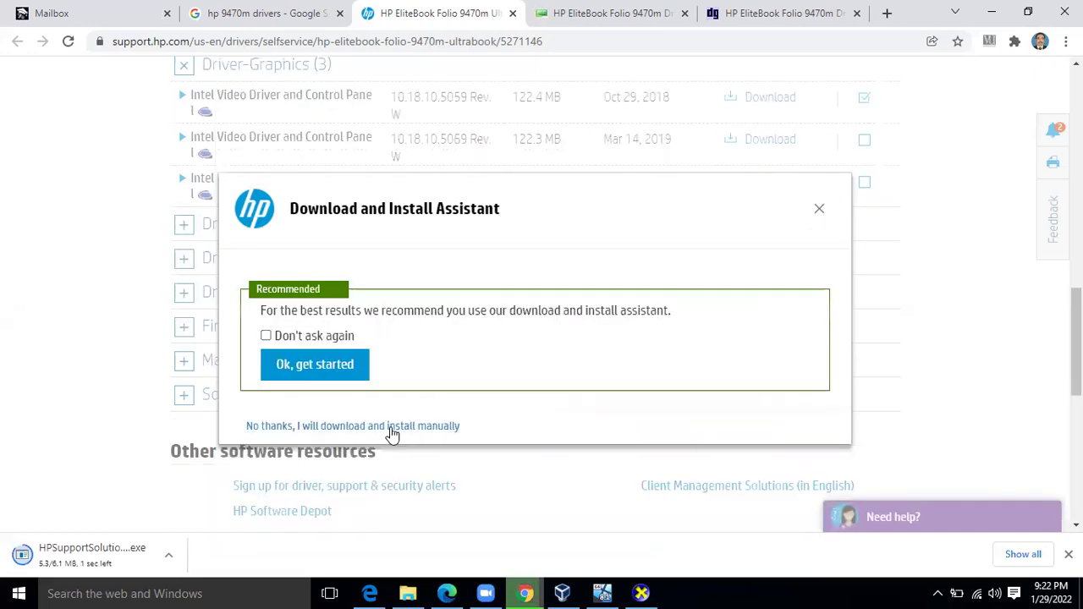
pyautogui.click(391, 428)
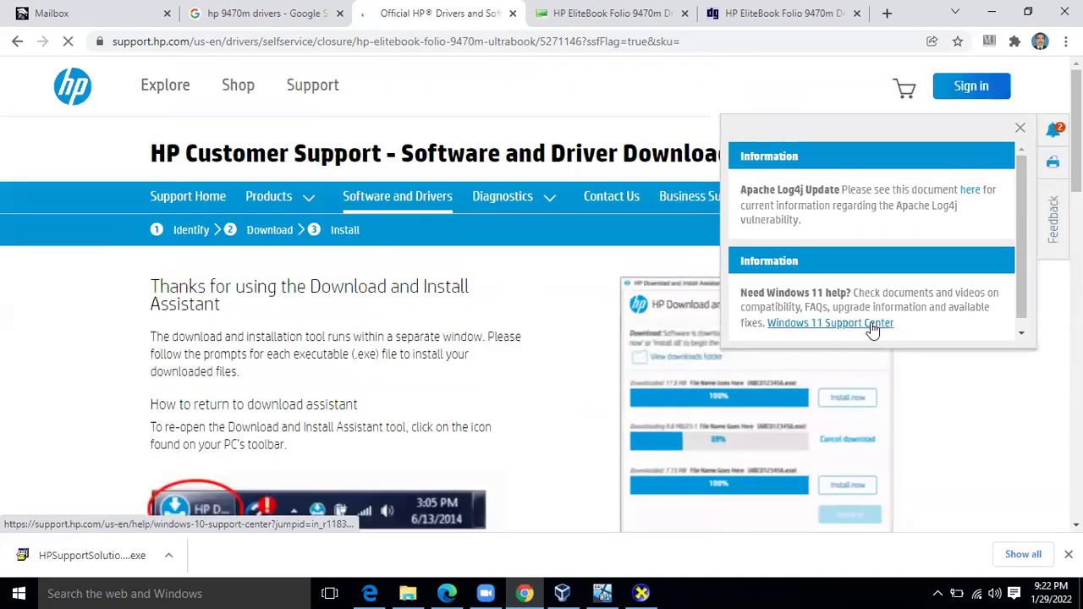
pyautogui.scroll(-2, 460, 333)
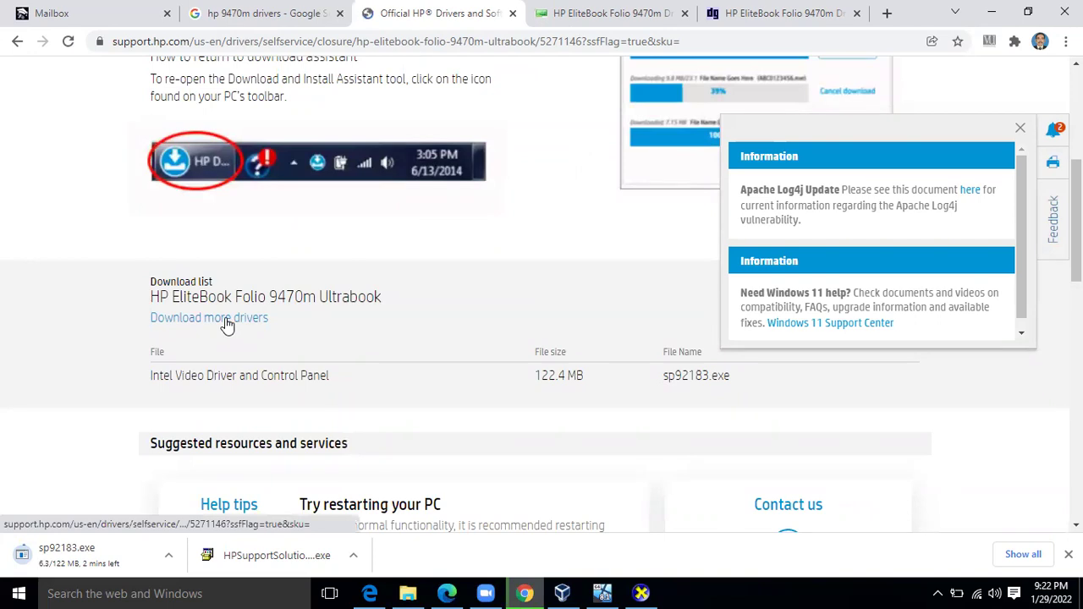
pyautogui.moveTo(1077, 218); pyautogui.dragTo(1076, 127)
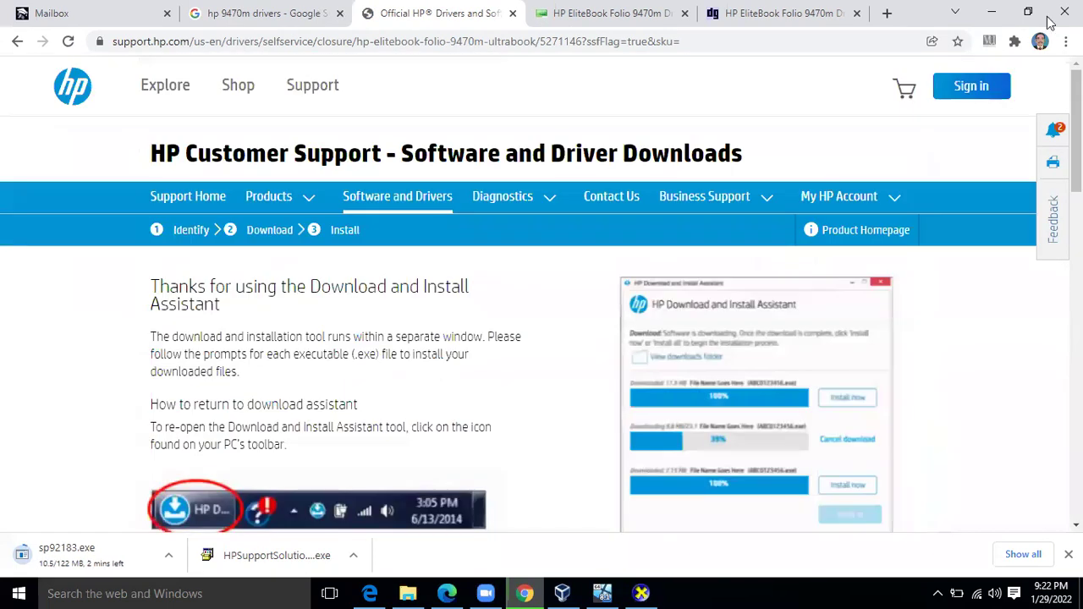
# Minimize Chrome, exit DirectX Diagnostic Tool, and open Device Manager via This PC's Properties
pyautogui.click(997, 13)
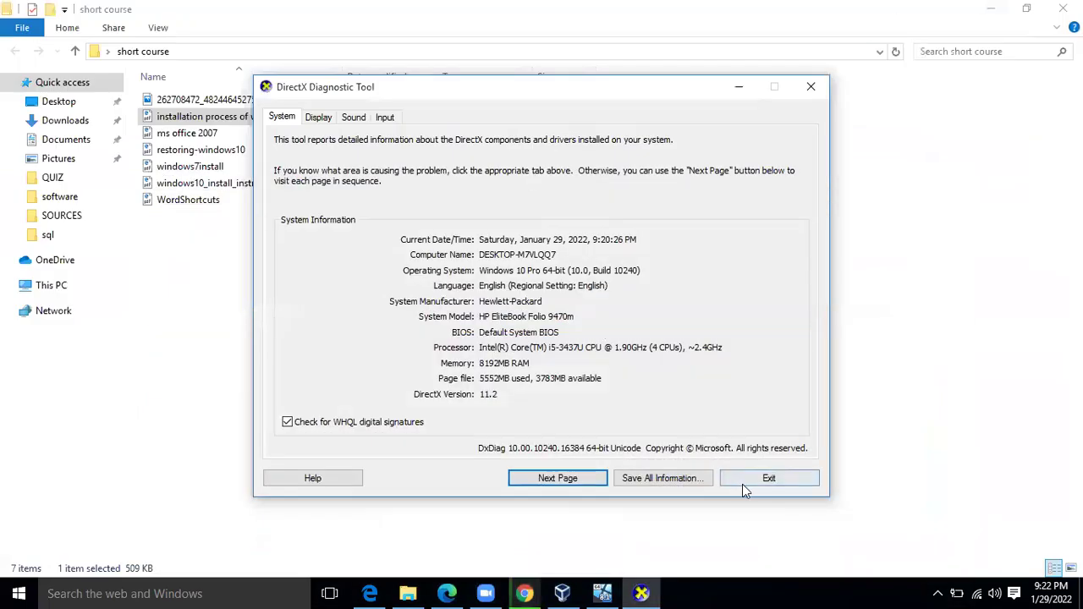
pyautogui.click(744, 481)
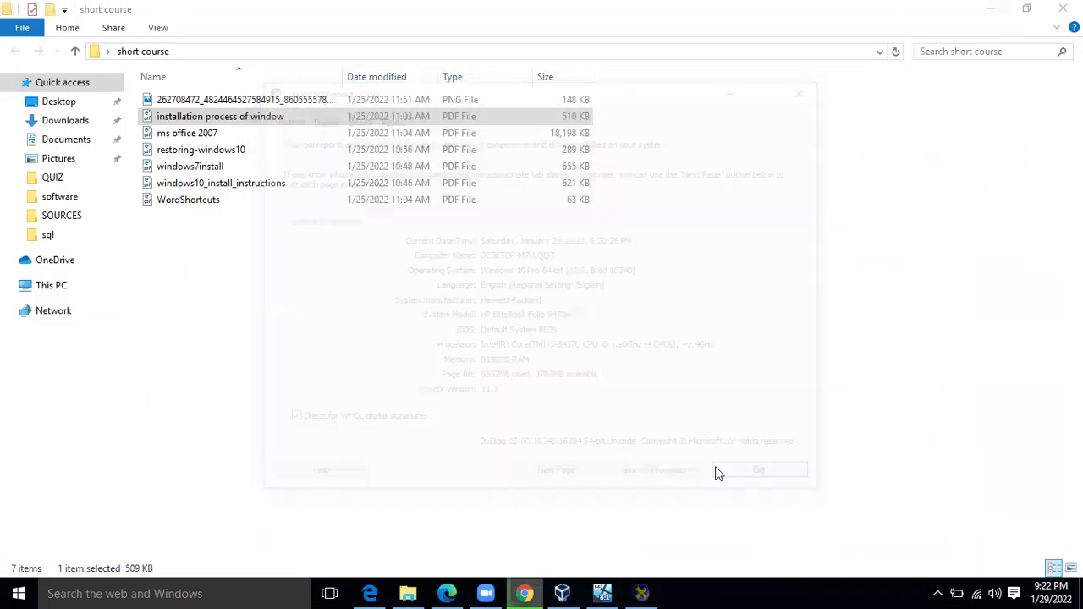
pyautogui.rightClick(45, 294)
pyautogui.click(145, 503)
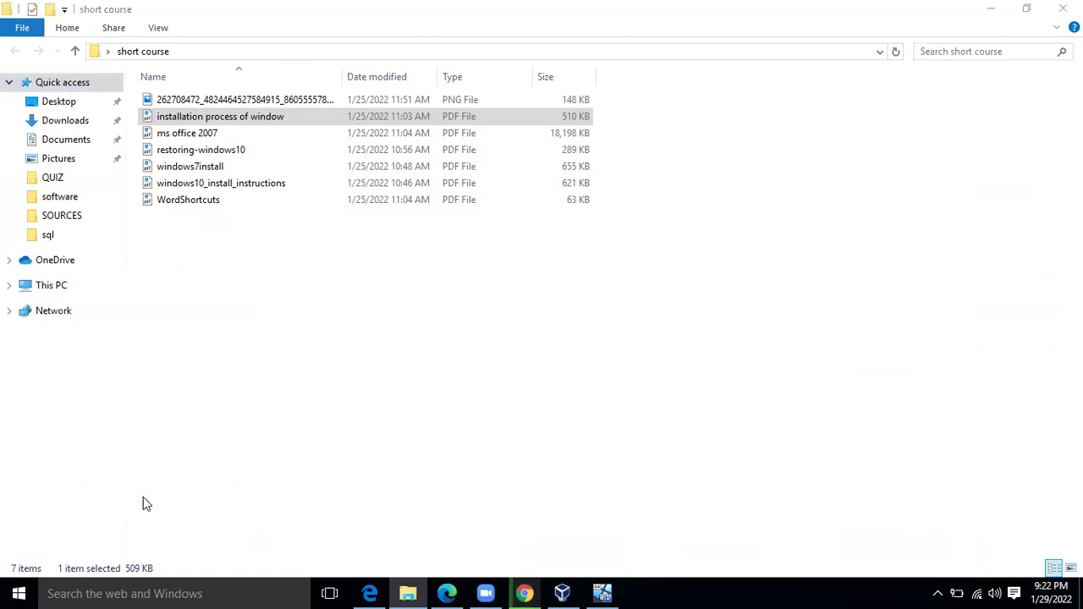
pyautogui.click(56, 94)
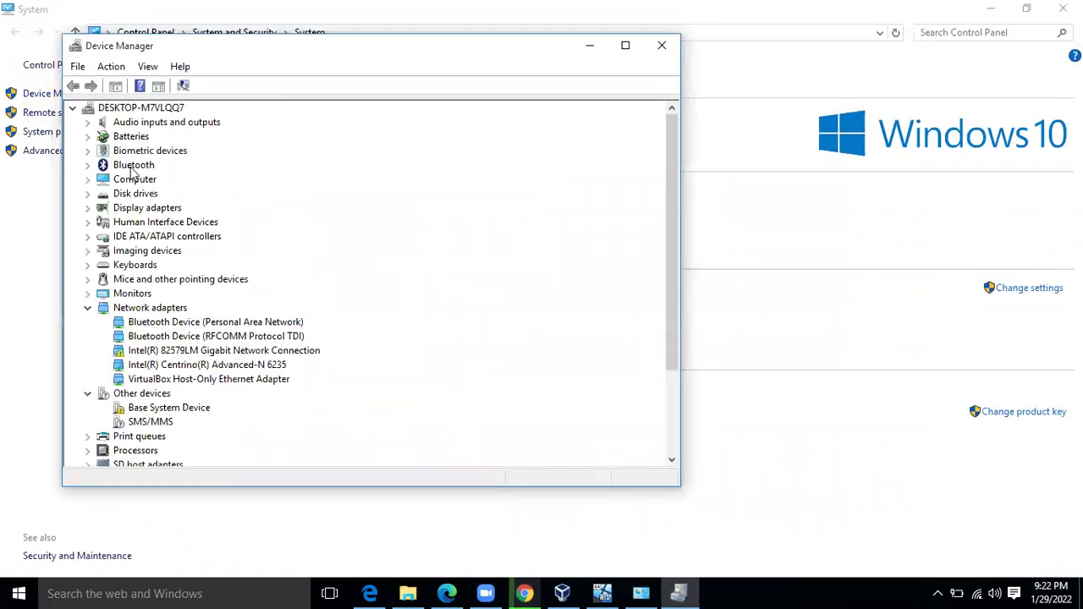
# Search automatically for updated Synaptics FP Sensors (WBF) driver software under Biometric devices
pyautogui.doubleClick(143, 151)
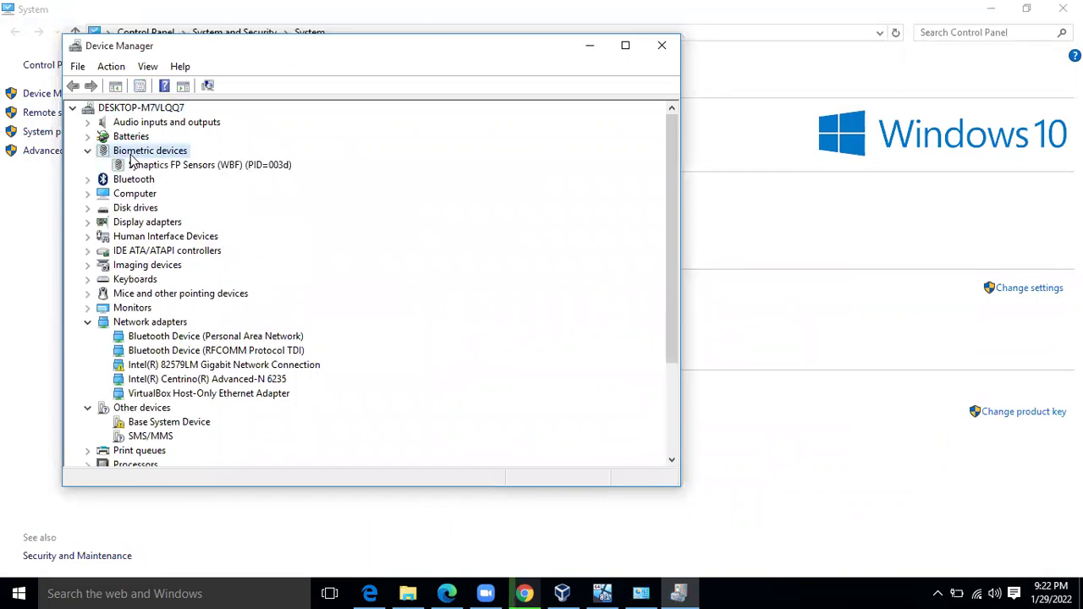
pyautogui.rightClick(168, 167)
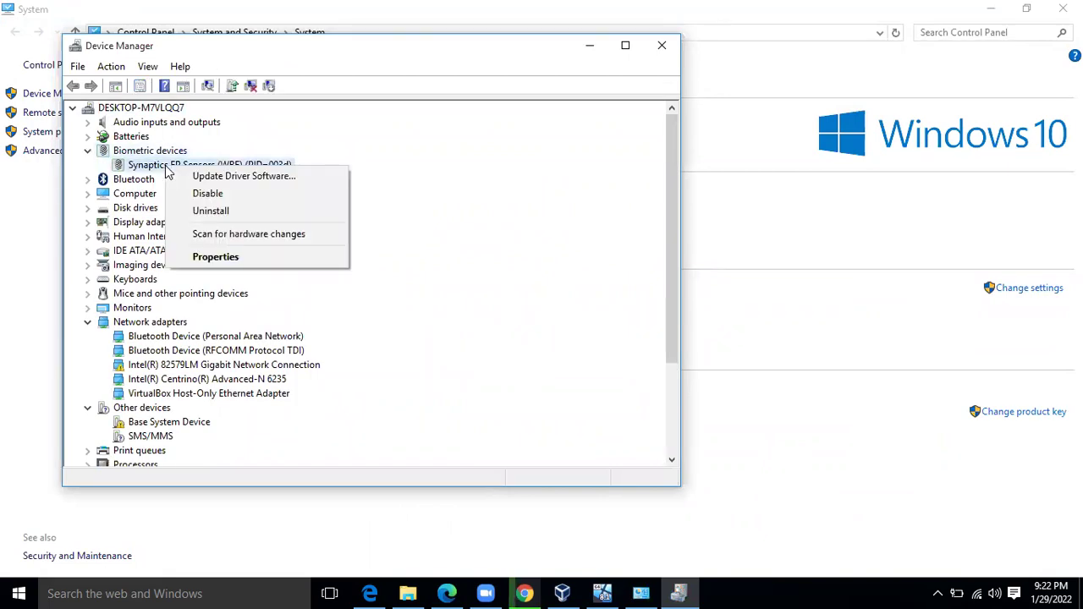
pyautogui.click(222, 179)
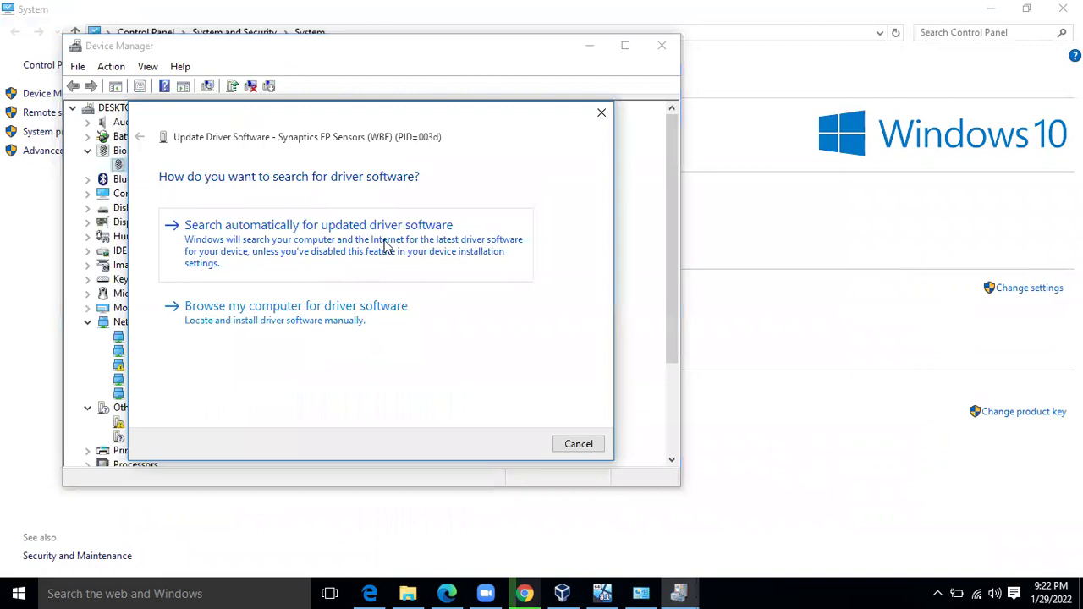
pyautogui.click(386, 245)
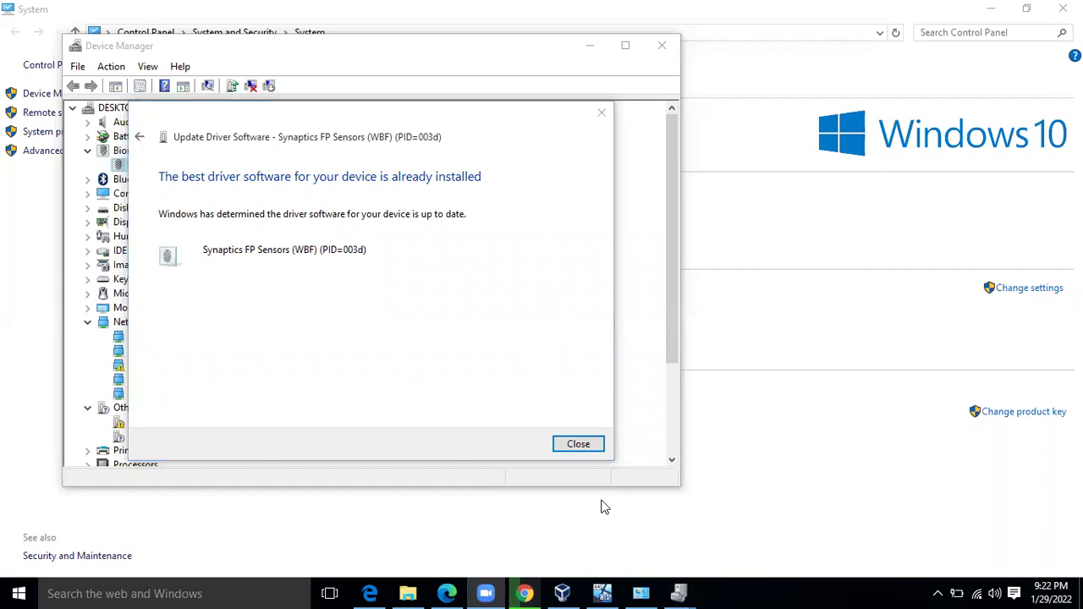
pyautogui.click(327, 295)
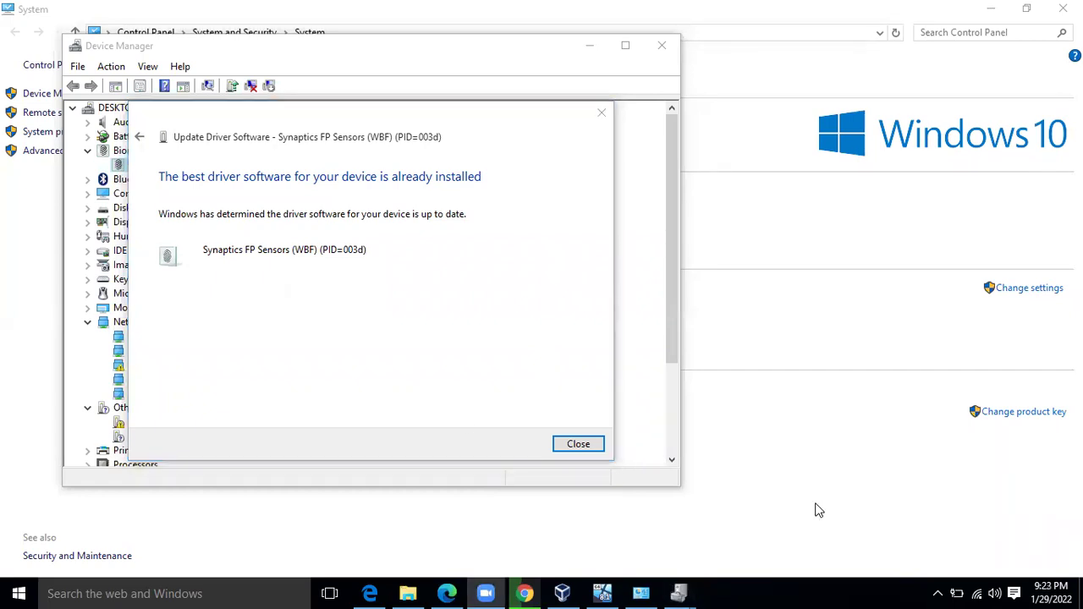